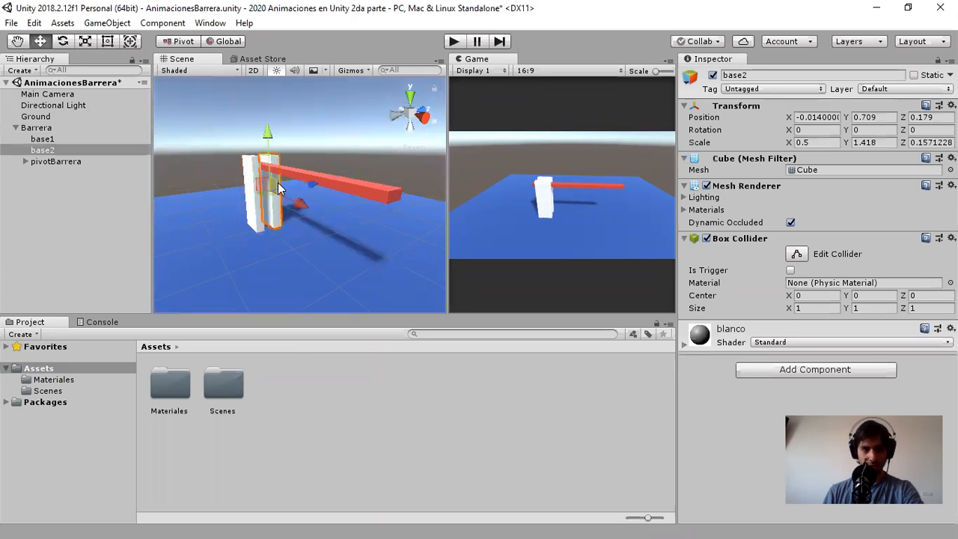
Step: Examine the barrier's hierarchy and the transforms of its parent, first base and arm from several angles
{"action": "left_click", "coordinate": [296, 181]}
{"action": "left_click_drag", "start_coordinate": [296, 181], "coordinate": [382, 191], "text": "alt"}
{"action": "left_click_drag", "start_coordinate": [329, 227], "coordinate": [427, 235], "text": "alt"}
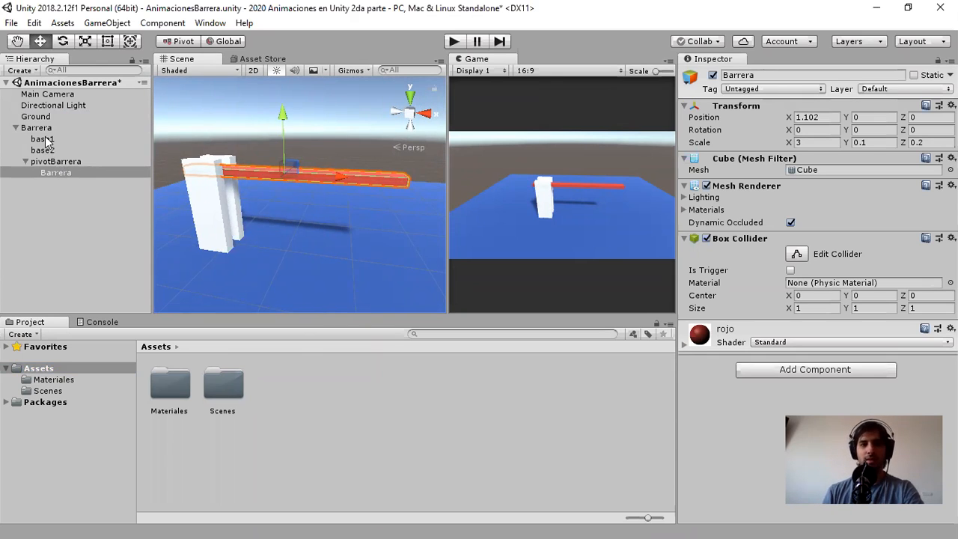
{"action": "left_click", "coordinate": [53, 206]}
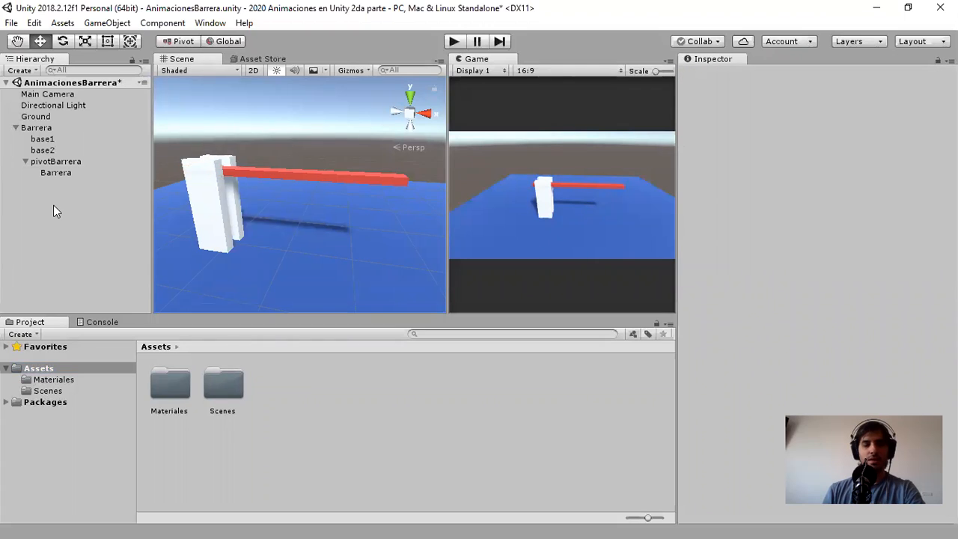
{"action": "left_click", "coordinate": [39, 128]}
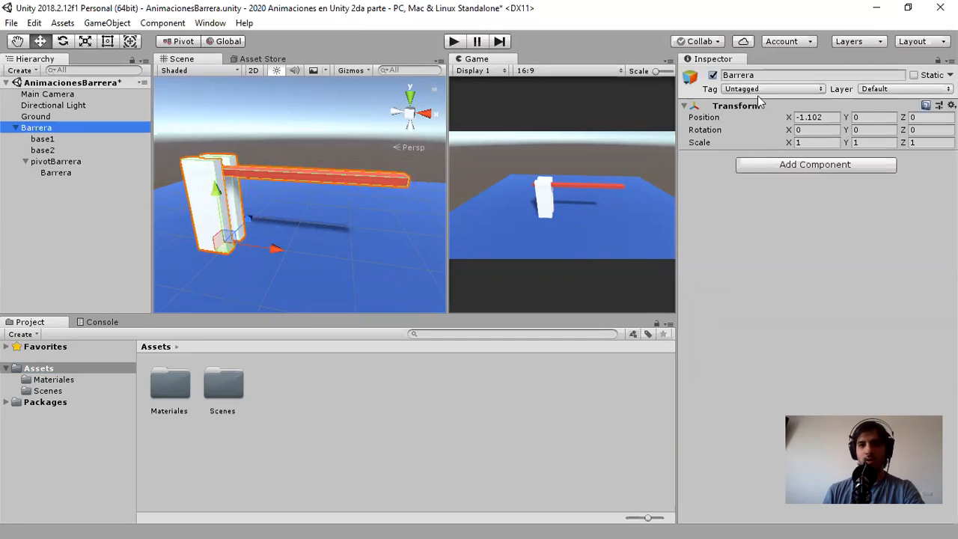
{"action": "left_click", "coordinate": [64, 140]}
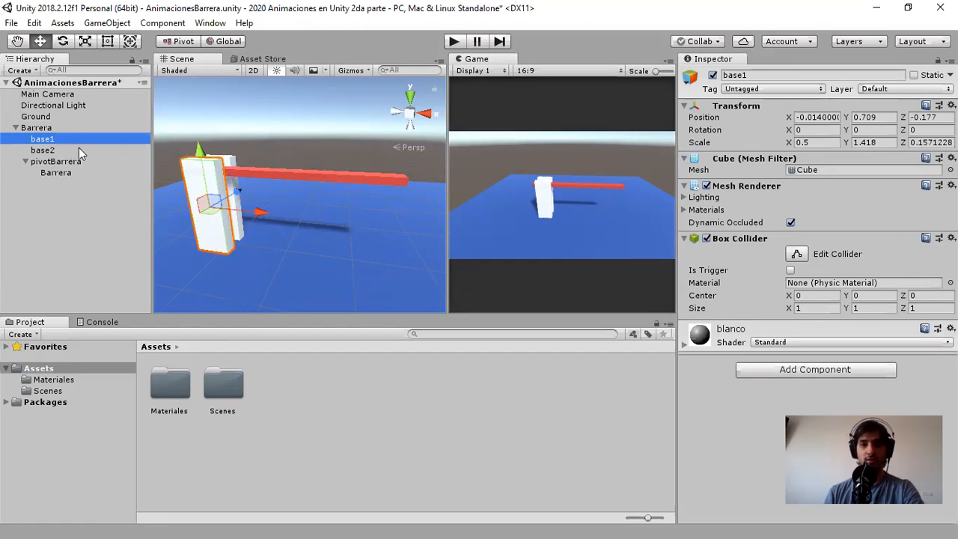
{"action": "left_click", "coordinate": [797, 142]}
{"action": "key", "text": "Tab"}
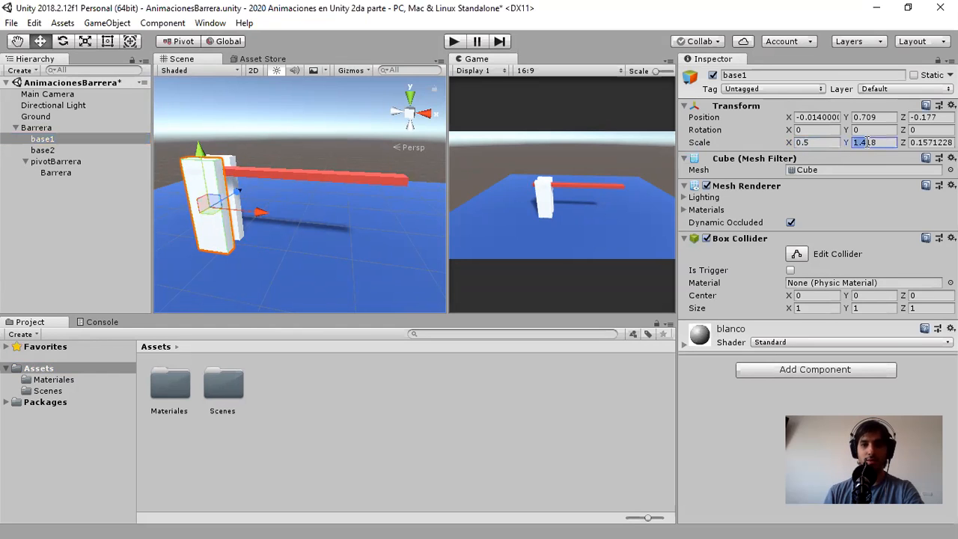
{"action": "left_click_drag", "start_coordinate": [369, 197], "coordinate": [159, 172], "text": "alt"}
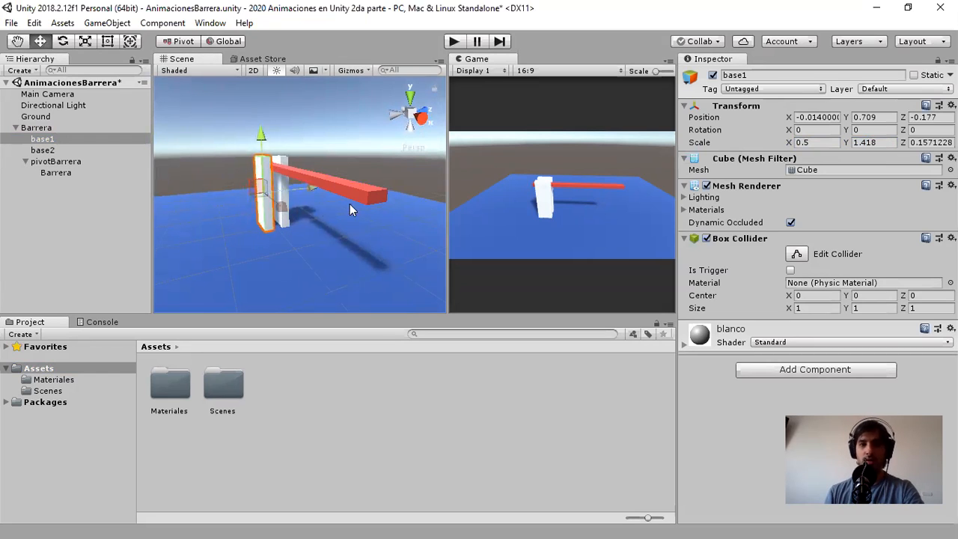
{"action": "left_click_drag", "start_coordinate": [276, 221], "coordinate": [319, 238], "text": "alt"}
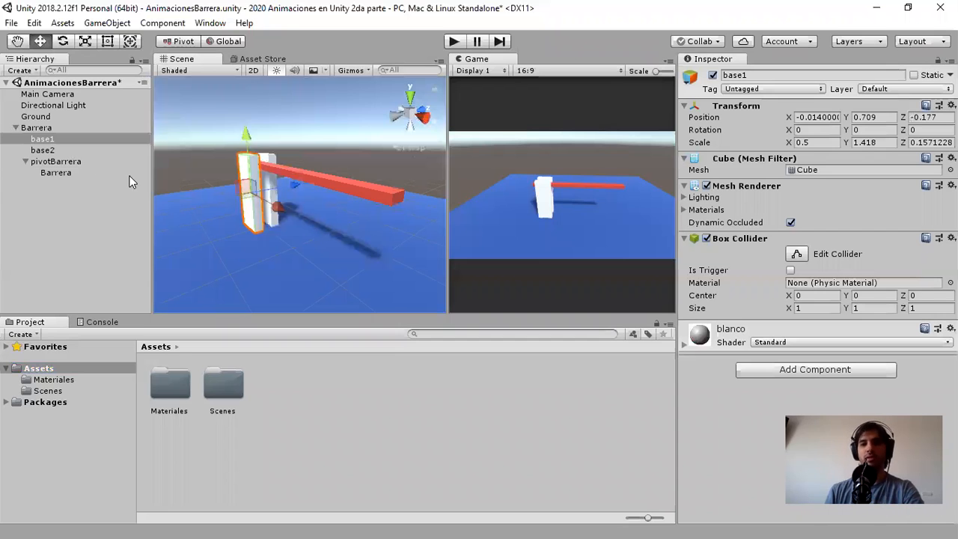
Step: Add a 3D cube to the scene and move it clear of the barrier to about X 1.259, Z -1.548
{"action": "left_click", "coordinate": [12, 22]}
{"action": "mouse_move", "coordinate": [63, 23]}
{"action": "left_click", "coordinate": [10, 278]}
{"action": "right_click", "coordinate": [36, 184]}
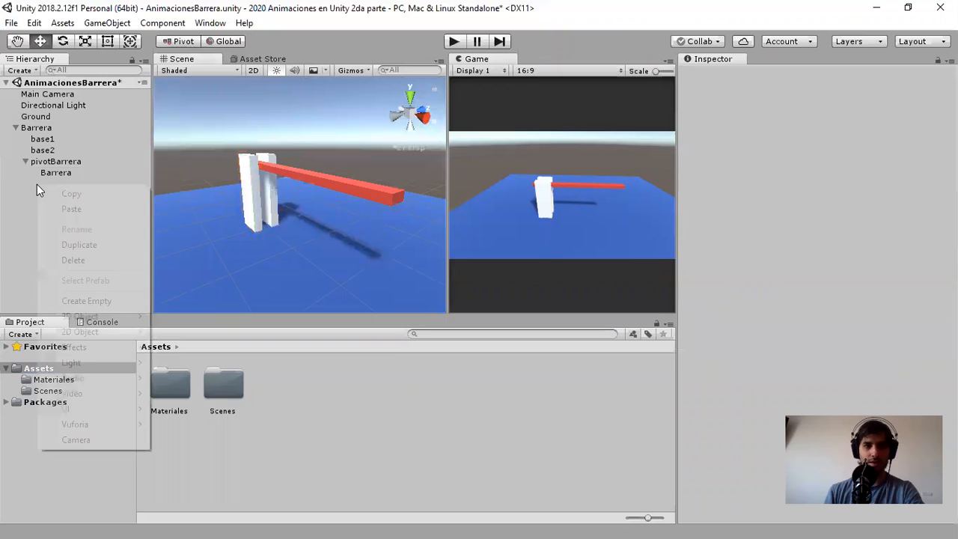
{"action": "right_click", "coordinate": [20, 237]}
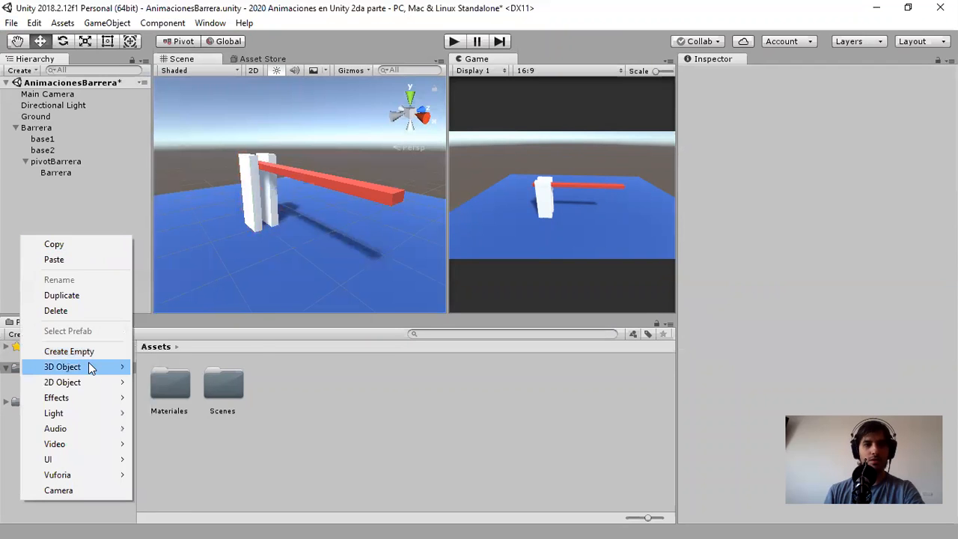
{"action": "mouse_move", "coordinate": [86, 367]}
{"action": "left_click", "coordinate": [198, 198]}
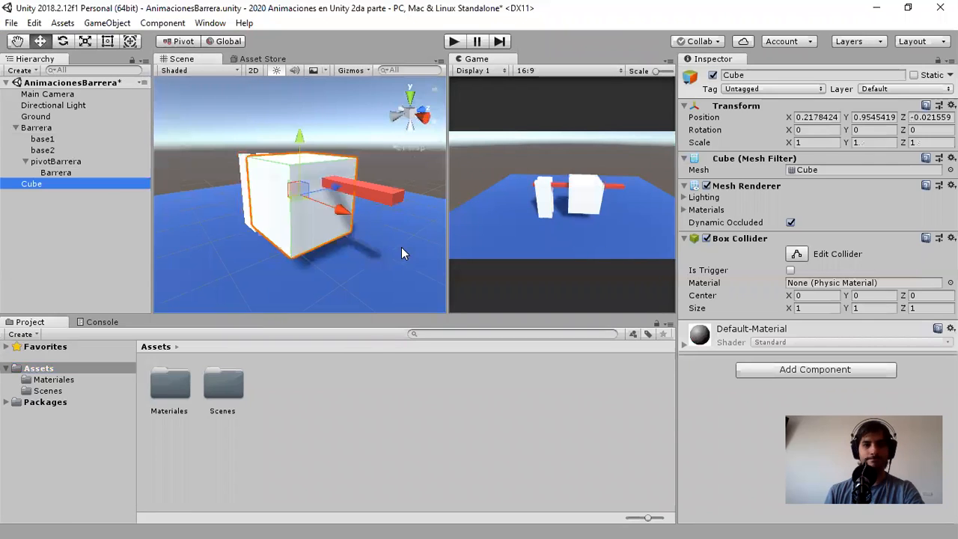
{"action": "left_click_drag", "start_coordinate": [345, 219], "coordinate": [195, 230]}
{"action": "key", "text": "f"}
Step: Duplicate the cube and move the copy beside the original, to about Z -0.31
{"action": "left_click", "coordinate": [61, 192]}
{"action": "left_click", "coordinate": [63, 187]}
{"action": "key", "text": "ctrl+d"}
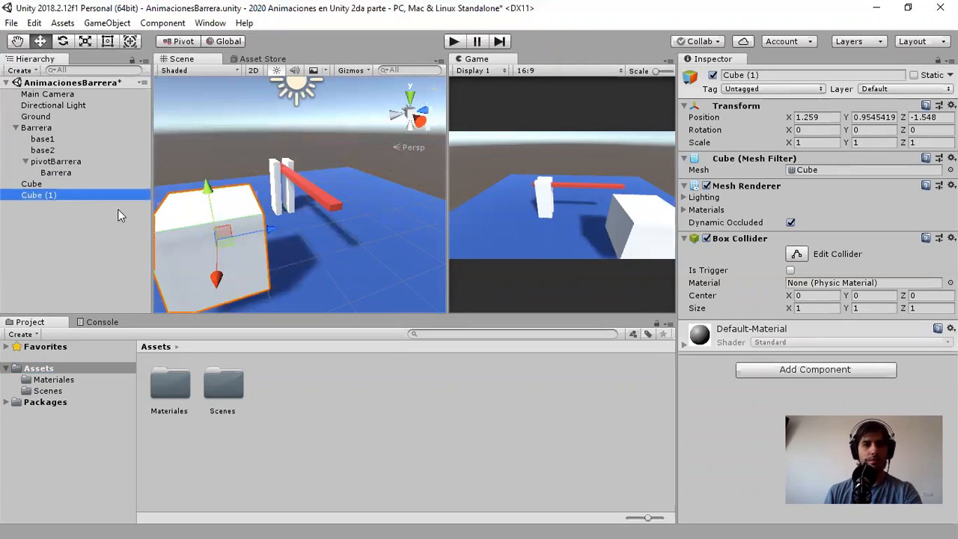
{"action": "mouse_move", "coordinate": [250, 239]}
{"action": "left_mouse_down"}
{"action": "mouse_move", "coordinate": [340, 220]}
{"action": "mouse_move", "coordinate": [314, 244]}
{"action": "mouse_move", "coordinate": [256, 252]}
{"action": "left_mouse_up"}
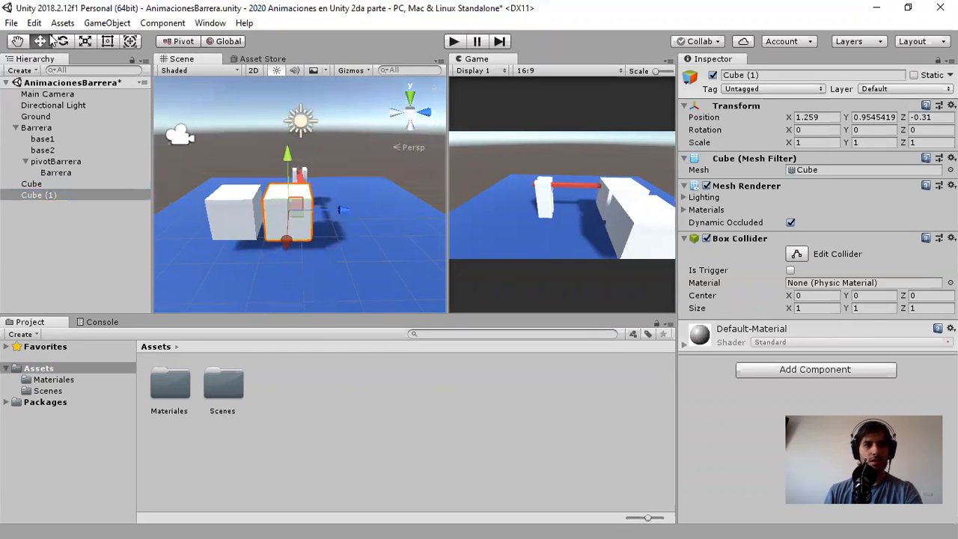
Step: Scale the copied cube into a thin beam, about 0.276 in X, -0.113 in Y and 3.257 in Z
{"action": "left_click", "coordinate": [86, 43]}
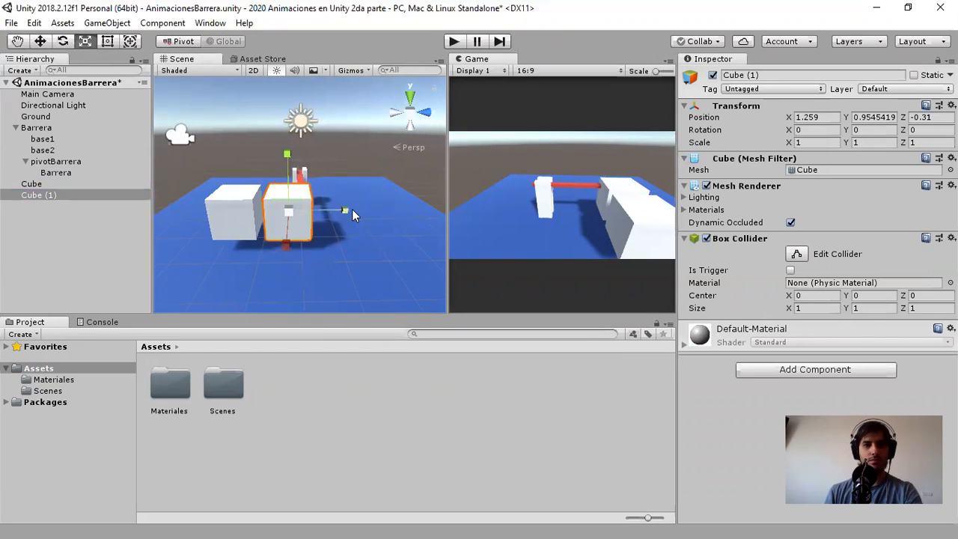
{"action": "left_click_drag", "start_coordinate": [425, 216], "coordinate": [484, 218]}
{"action": "left_click_drag", "start_coordinate": [287, 155], "coordinate": [236, 216]}
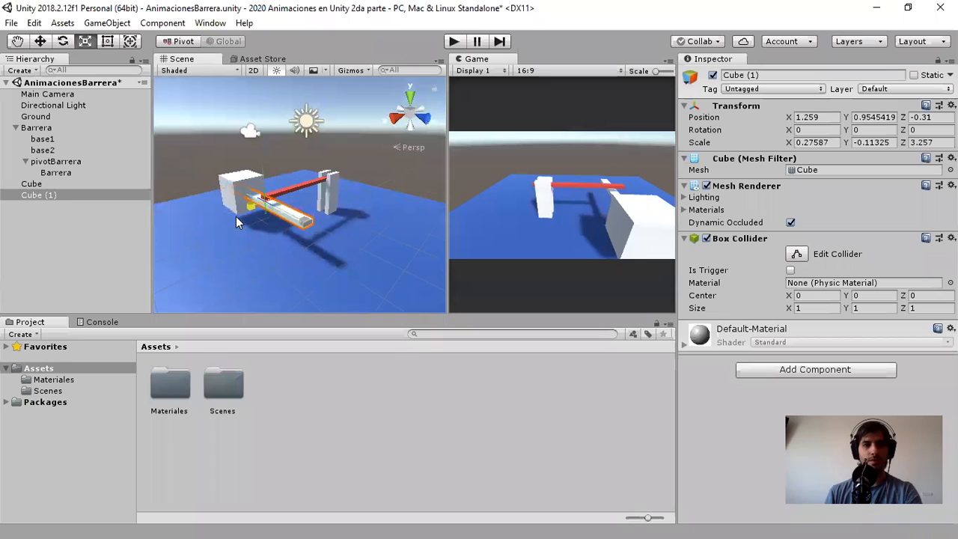
Step: Move the thin beam on top of the original cube, to about Y 1.55 and Z -1.55
{"action": "left_click", "coordinate": [80, 194]}
{"action": "key", "text": "w"}
{"action": "left_click_drag", "start_coordinate": [293, 210], "coordinate": [318, 229]}
{"action": "left_click_drag", "start_coordinate": [281, 157], "coordinate": [282, 132]}
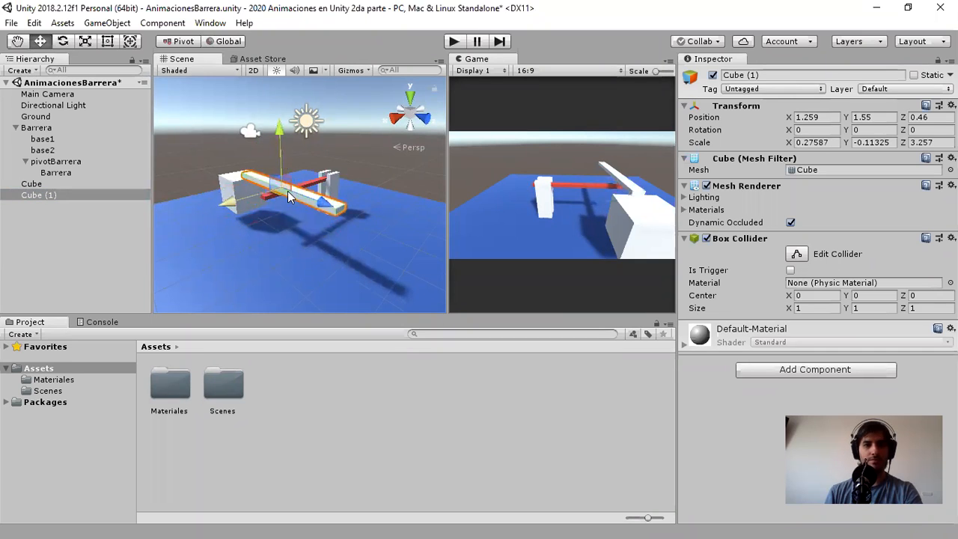
{"action": "left_click_drag", "start_coordinate": [306, 198], "coordinate": [260, 188]}
{"action": "mouse_move", "coordinate": [273, 196]}
{"action": "left_mouse_down", "text": "alt"}
{"action": "mouse_move", "coordinate": [308, 208]}
{"action": "mouse_move", "coordinate": [475, 167]}
{"action": "mouse_move", "coordinate": [261, 195]}
{"action": "left_mouse_up", "text": "alt"}
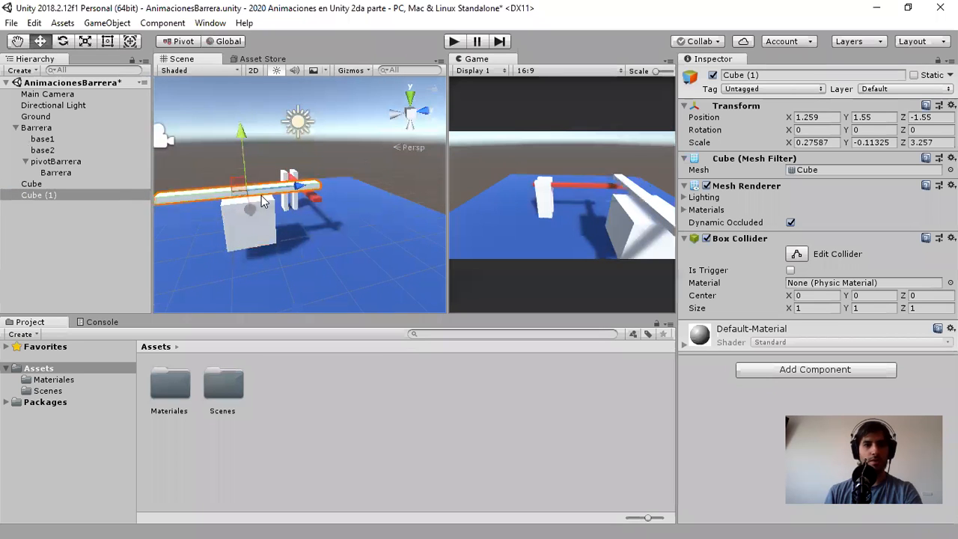
Step: Lengthen the beam along Z to a scale of about 6.667
{"action": "key", "text": "r"}
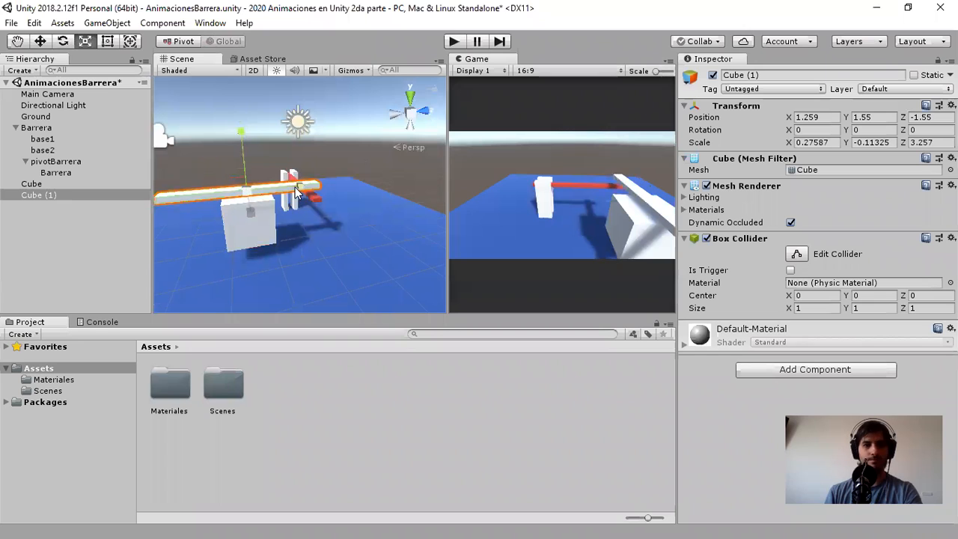
{"action": "left_click_drag", "start_coordinate": [299, 186], "coordinate": [355, 183]}
{"action": "scroll", "coordinate": [292, 208], "scroll_direction": "down", "scroll_amount": 3}
{"action": "scroll", "coordinate": [276, 230], "scroll_direction": "down", "scroll_amount": 3}
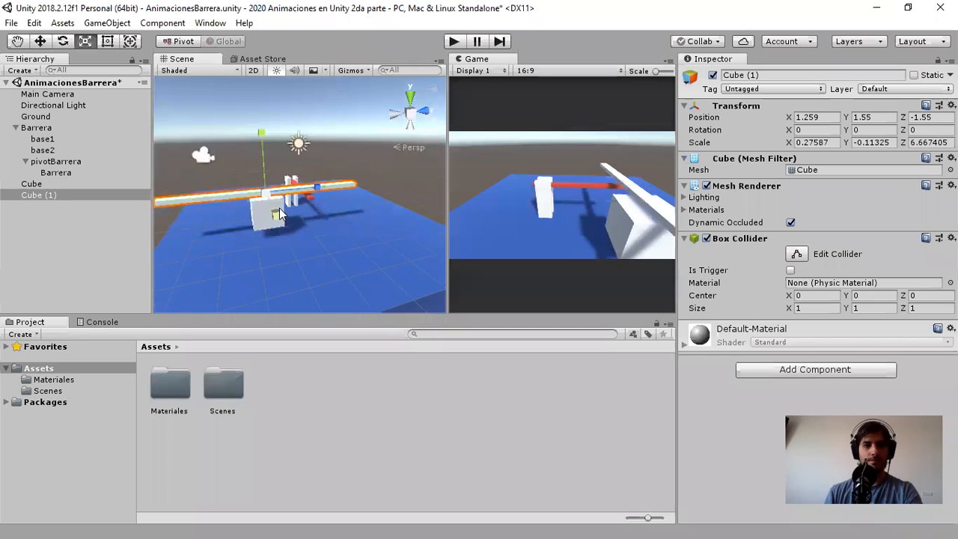
{"action": "left_click_drag", "start_coordinate": [277, 285], "coordinate": [321, 191], "text": "alt"}
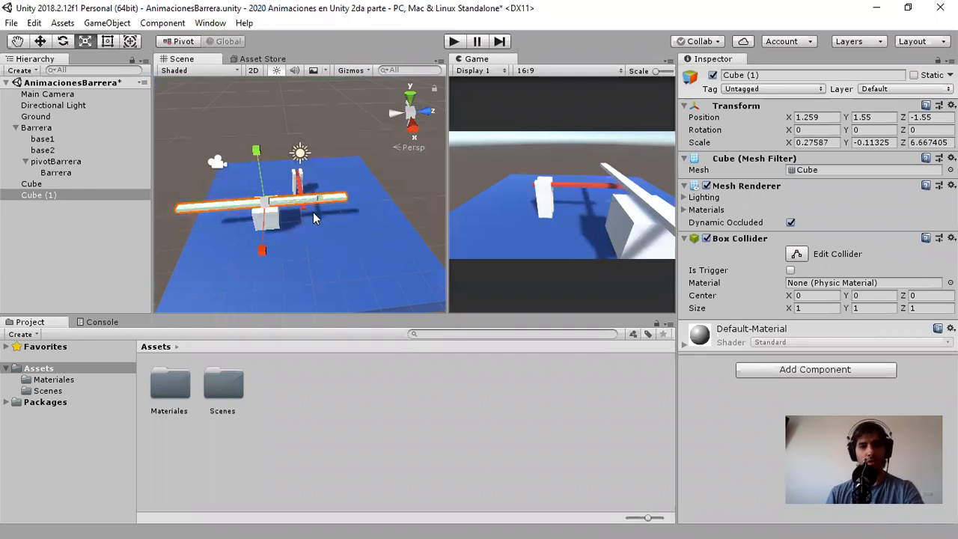
Step: Make the beam Cube (1) a child of Cube in the hierarchy
{"action": "left_click", "coordinate": [40, 213]}
{"action": "left_click", "coordinate": [47, 185]}
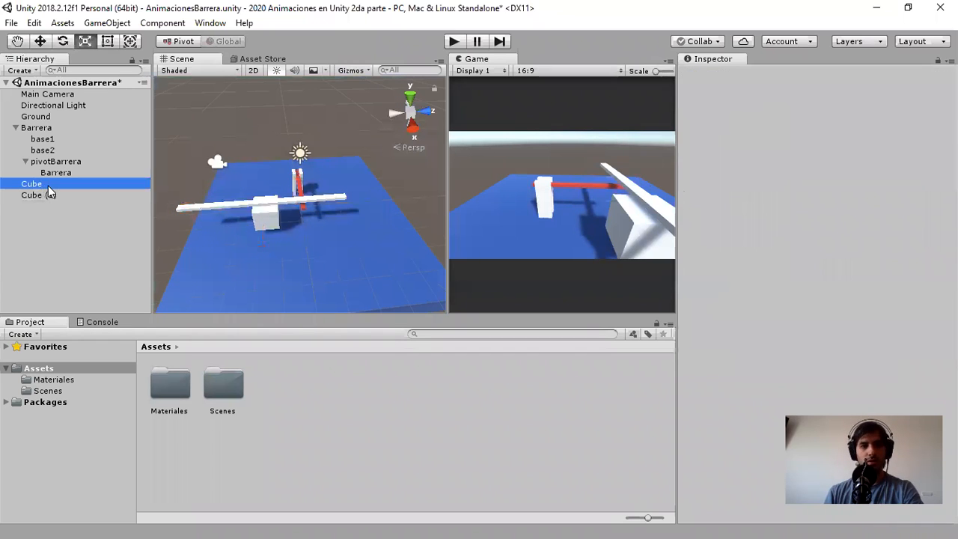
{"action": "left_click_drag", "start_coordinate": [46, 192], "coordinate": [43, 184]}
{"action": "left_click_drag", "start_coordinate": [242, 233], "coordinate": [278, 216], "text": "alt"}
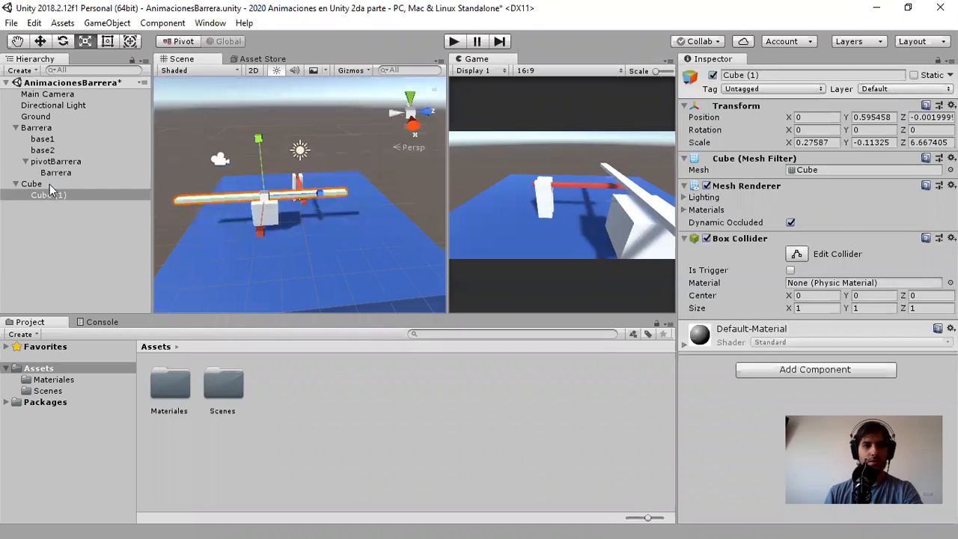
Step: Try rotating the child beam about 41 degrees around X, and undo the last rotation
{"action": "left_click", "coordinate": [63, 41]}
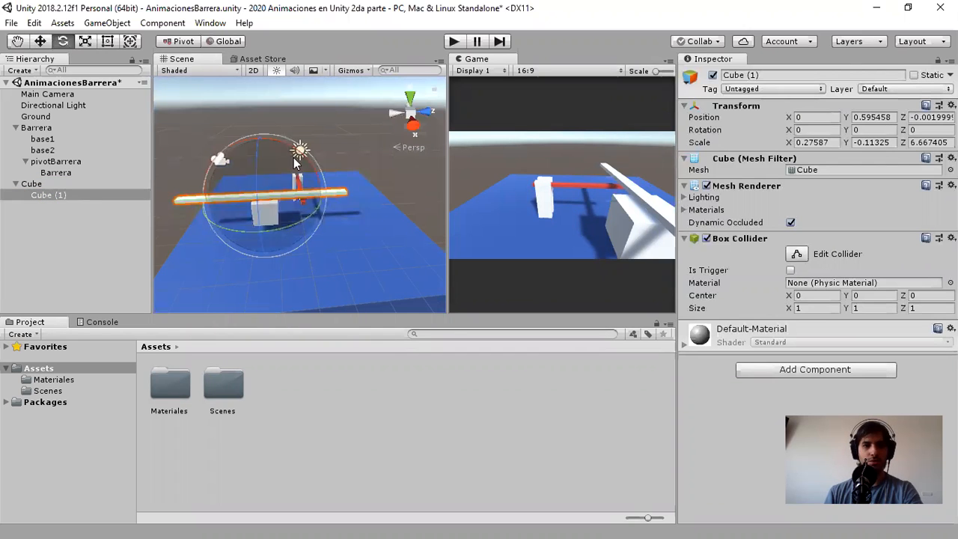
{"action": "left_click_drag", "start_coordinate": [279, 136], "coordinate": [311, 303]}
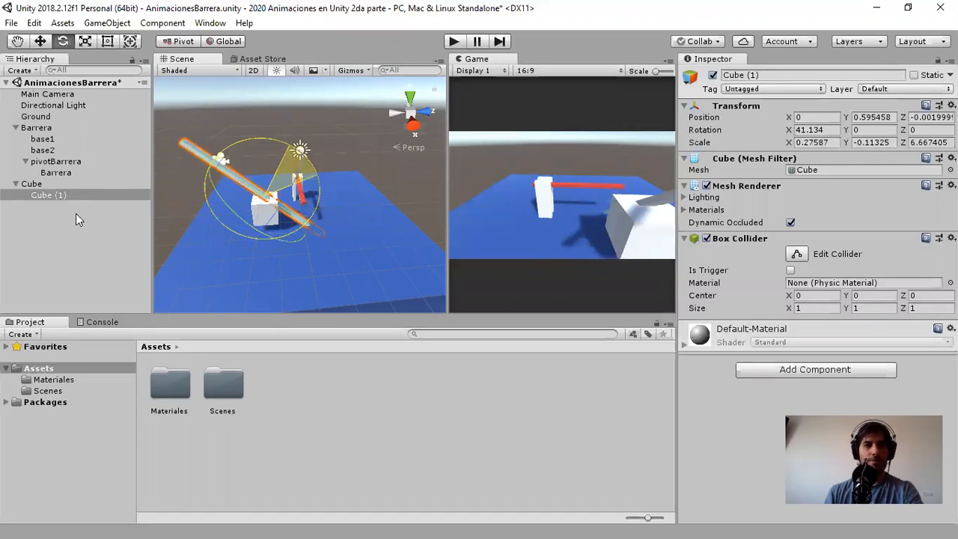
{"action": "key", "text": "ctrl+z"}
{"action": "left_click", "coordinate": [105, 183]}
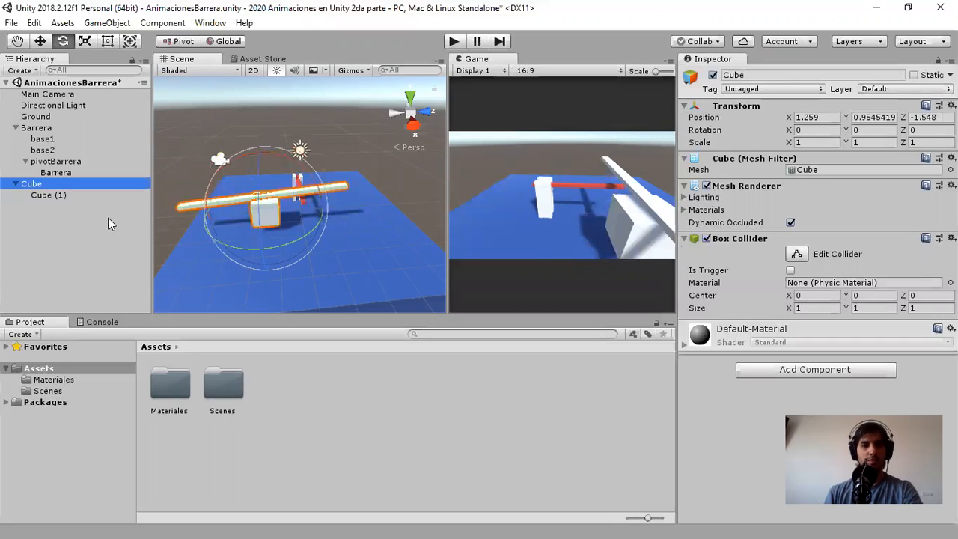
Step: Undo the beam's remaining rotation and return Cube (1) to the top level of the hierarchy
{"action": "left_click", "coordinate": [108, 217]}
{"action": "left_click", "coordinate": [48, 184]}
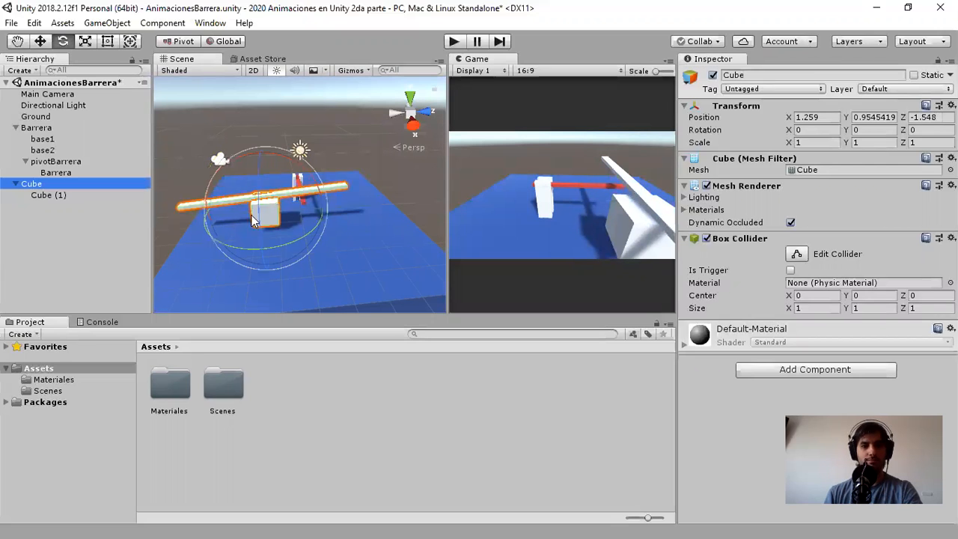
{"action": "left_click", "coordinate": [104, 219]}
{"action": "left_click_drag", "start_coordinate": [100, 192], "coordinate": [98, 186]}
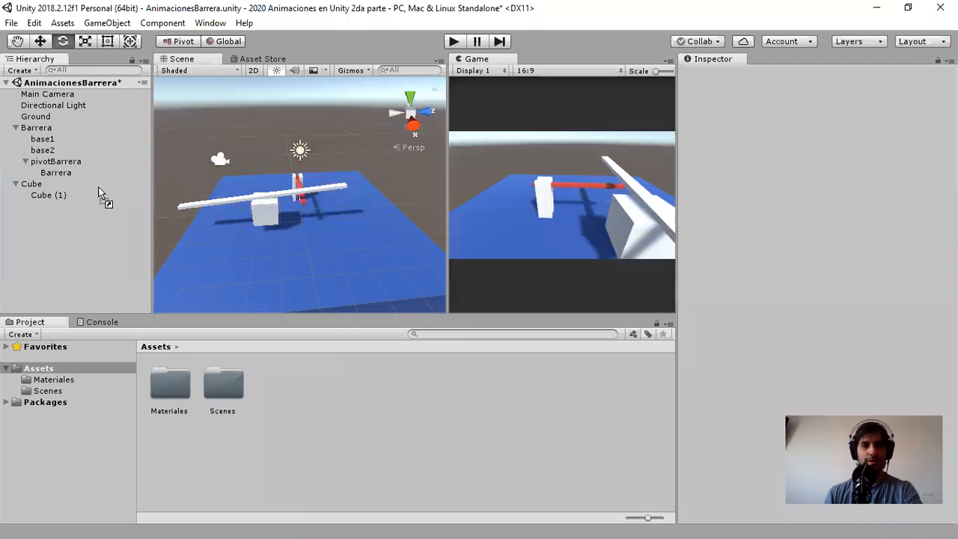
{"action": "key", "text": "ctrl+z"}
{"action": "left_click", "coordinate": [62, 185]}
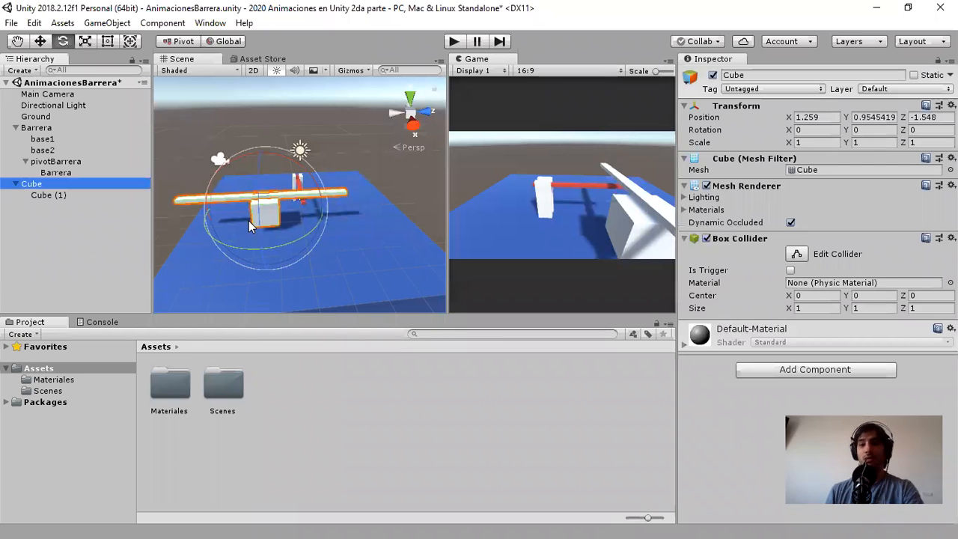
{"action": "left_click", "coordinate": [49, 195]}
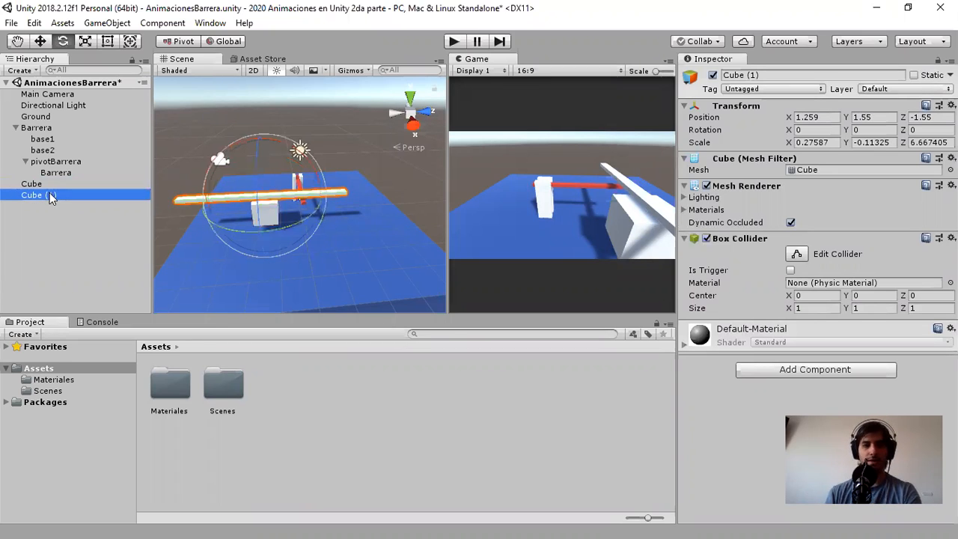
Step: Scale the original Cube into a narrow post, about 0.494 in X and 0.121 in Z
{"action": "left_click_drag", "start_coordinate": [244, 215], "coordinate": [225, 176], "text": "alt"}
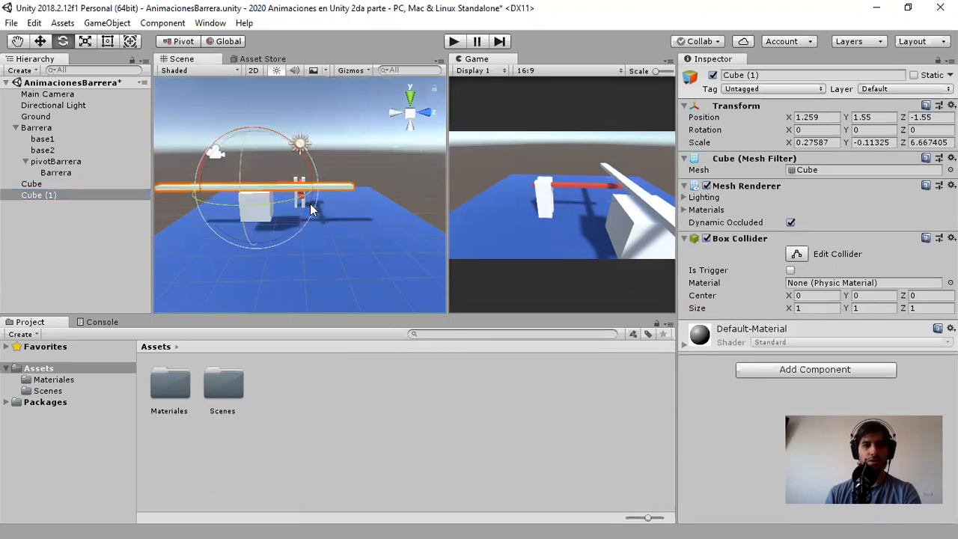
{"action": "left_click_drag", "start_coordinate": [236, 141], "coordinate": [307, 161], "text": "alt"}
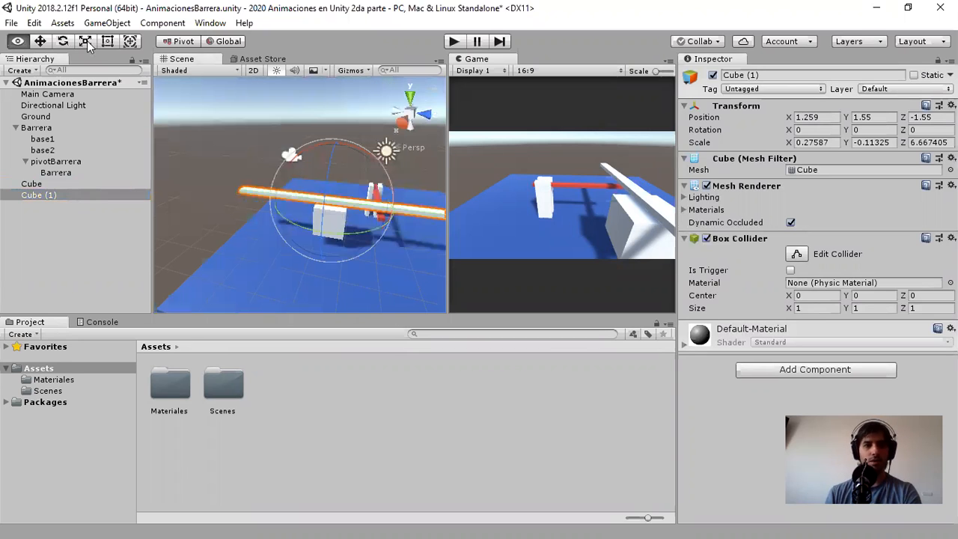
{"action": "left_click", "coordinate": [353, 215]}
{"action": "key", "text": "r"}
{"action": "left_click_drag", "start_coordinate": [366, 223], "coordinate": [335, 219]}
{"action": "left_click_drag", "start_coordinate": [194, 211], "coordinate": [461, 212], "text": "alt"}
{"action": "left_click_drag", "start_coordinate": [410, 240], "coordinate": [340, 232], "text": "alt"}
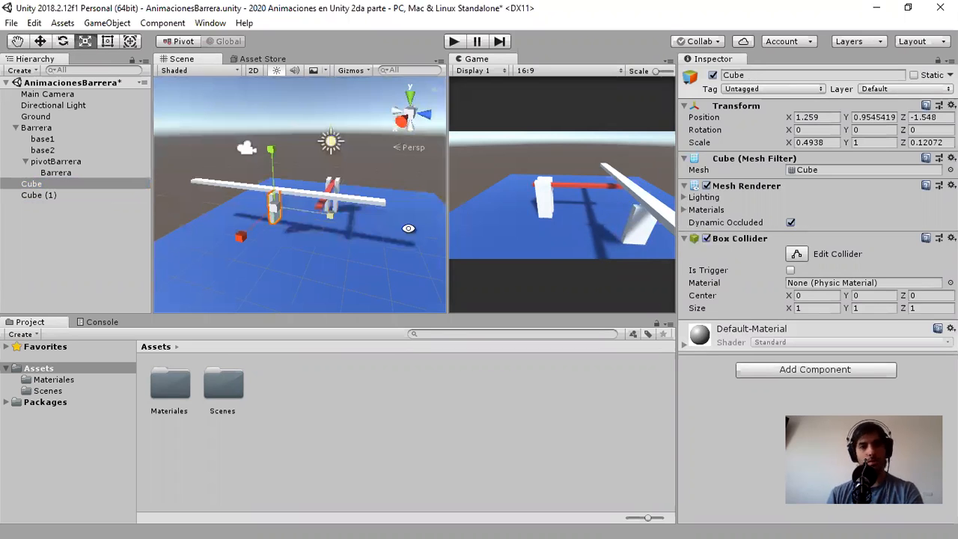
Step: Parent the beam Cube (1) to the narrow post Cube and rotate it back and forth, ending at about -17 degrees around X
{"action": "left_click_drag", "start_coordinate": [244, 164], "coordinate": [48, 186], "text": "alt"}
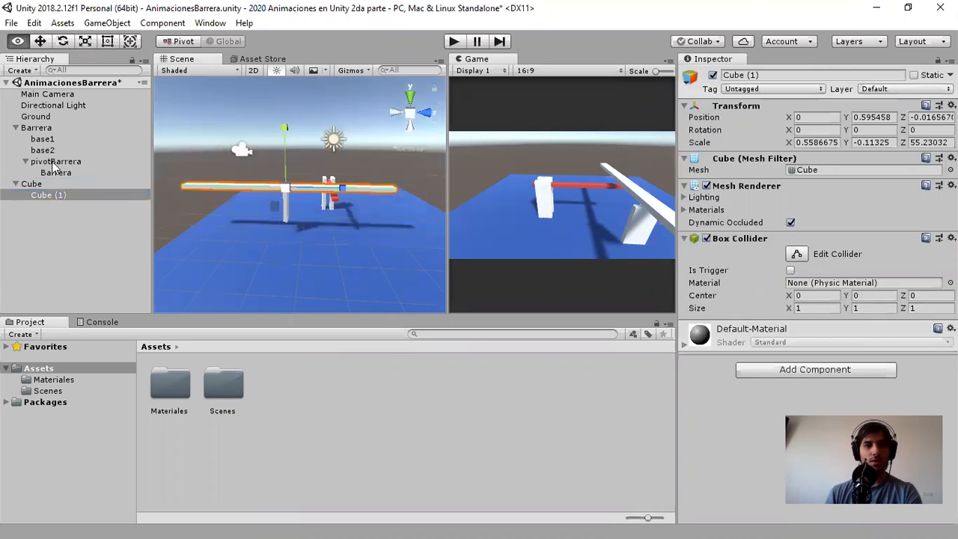
{"action": "key", "text": "e"}
{"action": "left_click_drag", "start_coordinate": [285, 126], "coordinate": [311, 173]}
{"action": "scroll", "coordinate": [311, 173], "scroll_direction": "down", "scroll_amount": 4}
{"action": "scroll", "coordinate": [333, 150], "scroll_direction": "down", "scroll_amount": 5}
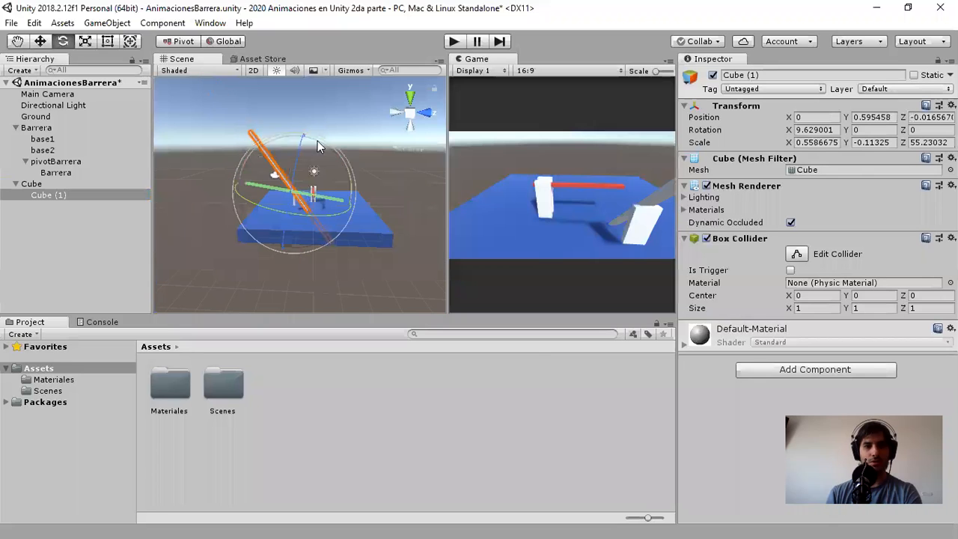
{"action": "mouse_move", "coordinate": [271, 128]}
{"action": "left_mouse_down"}
{"action": "mouse_move", "coordinate": [295, 143]}
{"action": "mouse_move", "coordinate": [269, 144]}
{"action": "left_mouse_up"}
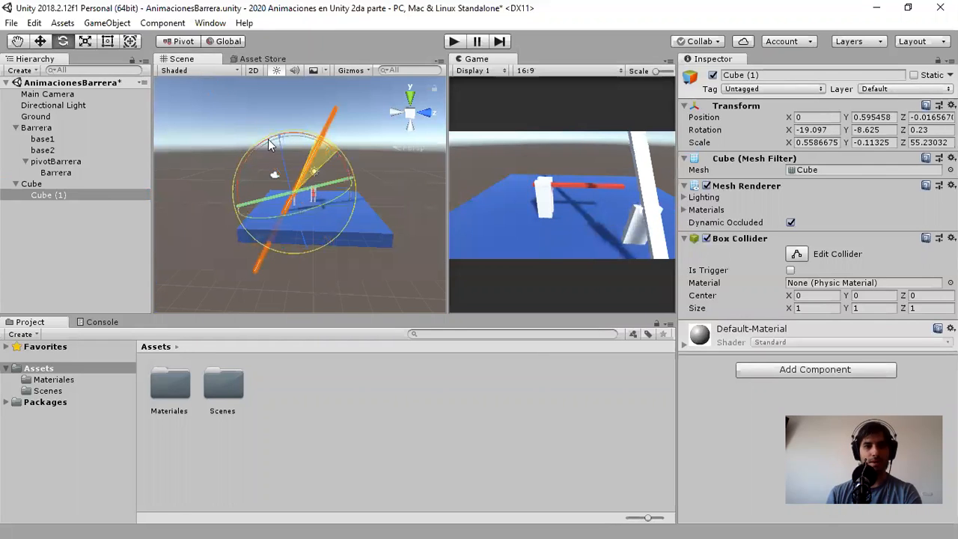
{"action": "left_click", "coordinate": [56, 203]}
{"action": "left_click", "coordinate": [51, 195]}
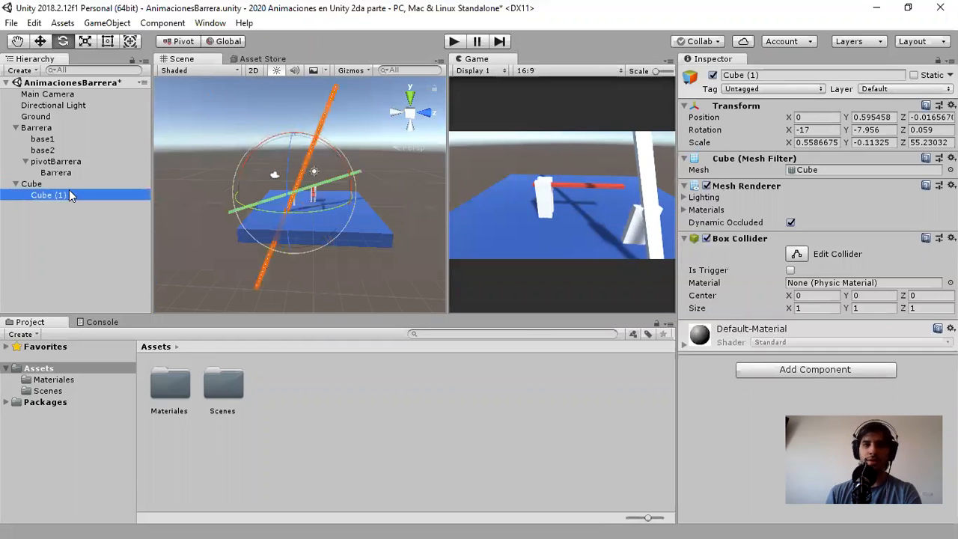
Step: Undo the rotation of the beam Cube (1) so it lies level on its post again
{"action": "left_click", "coordinate": [69, 188]}
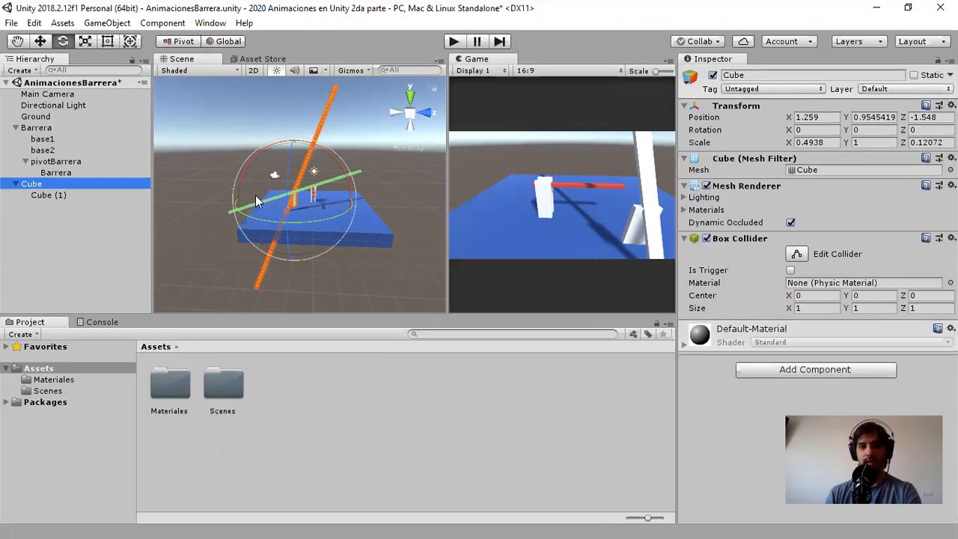
{"action": "left_click", "coordinate": [123, 195]}
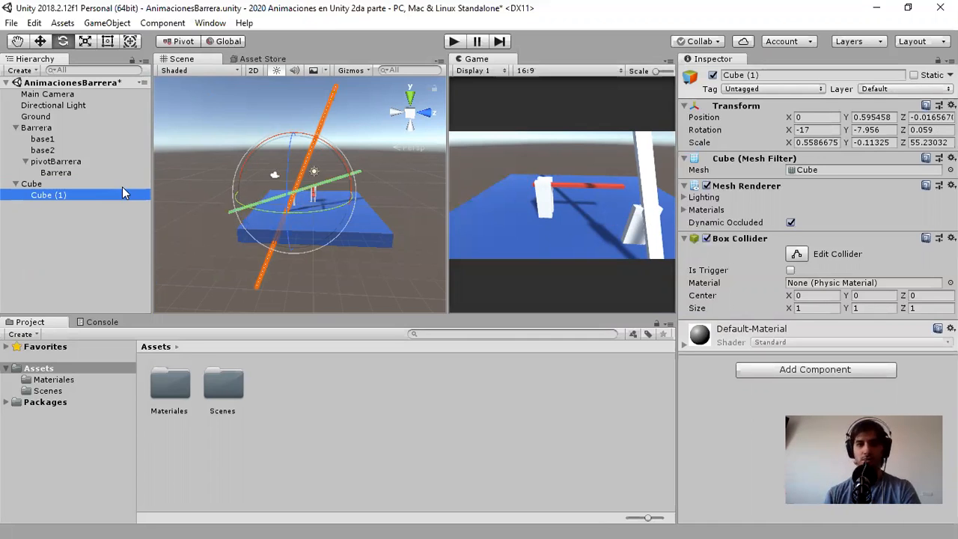
{"action": "left_click", "coordinate": [103, 218]}
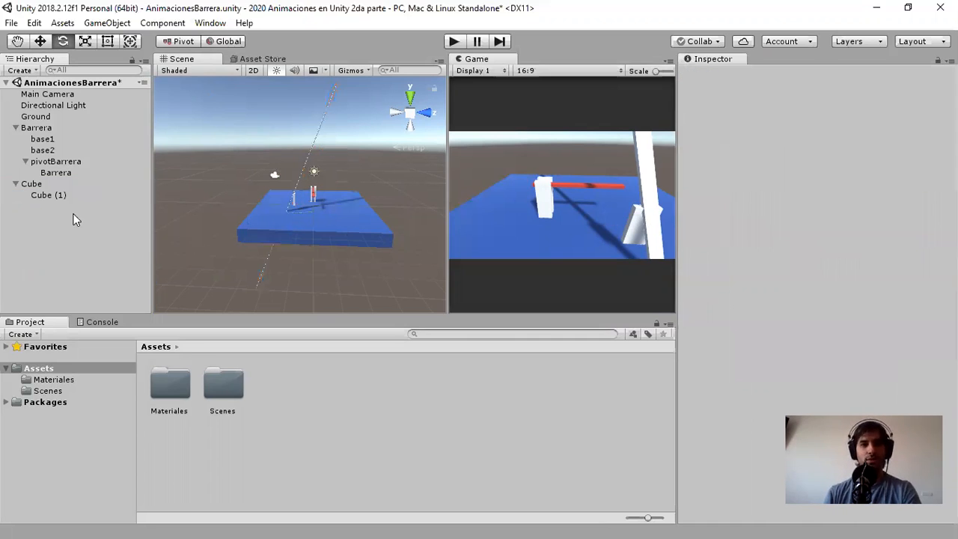
{"action": "left_click", "coordinate": [71, 184]}
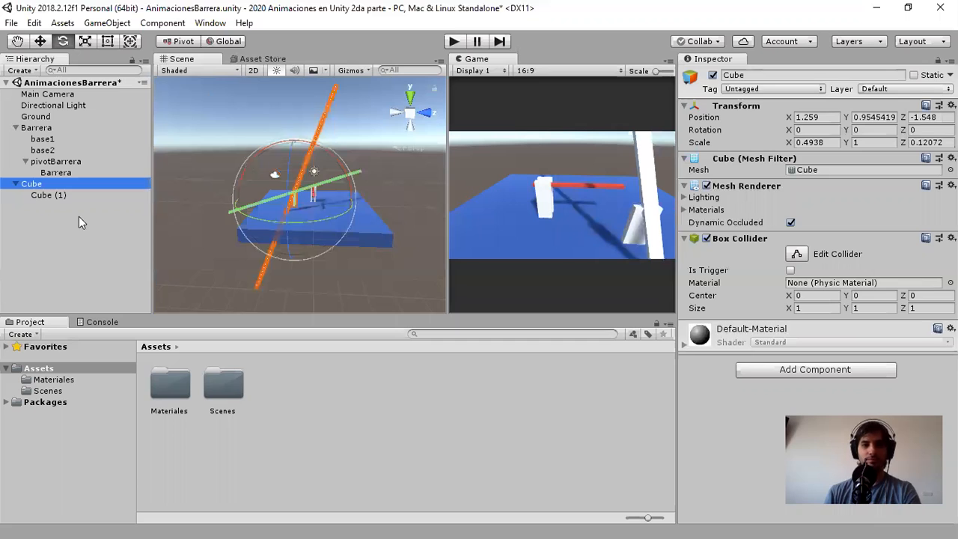
{"action": "left_click", "coordinate": [79, 217]}
{"action": "key", "text": "ctrl+z"}
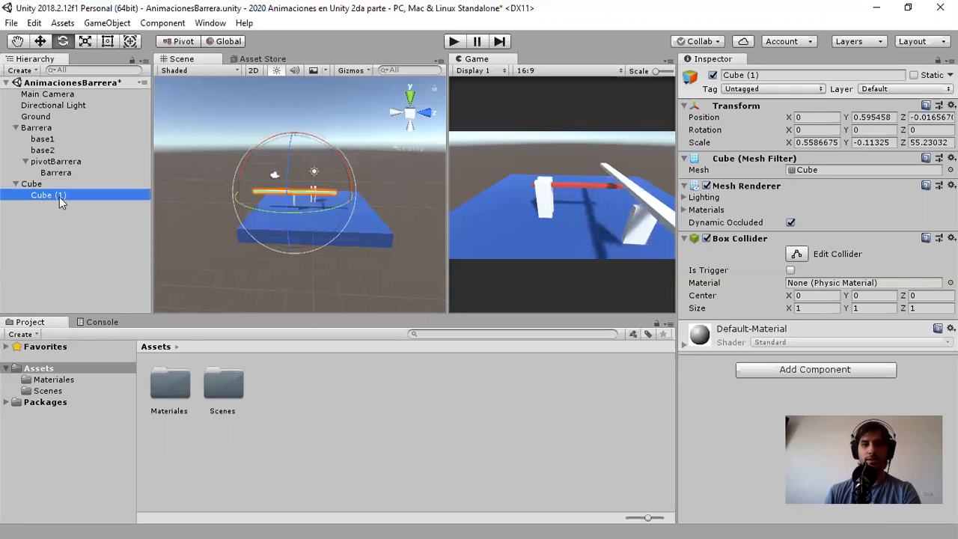
{"action": "key", "text": "ctrl+z"}
{"action": "left_click", "coordinate": [65, 193]}
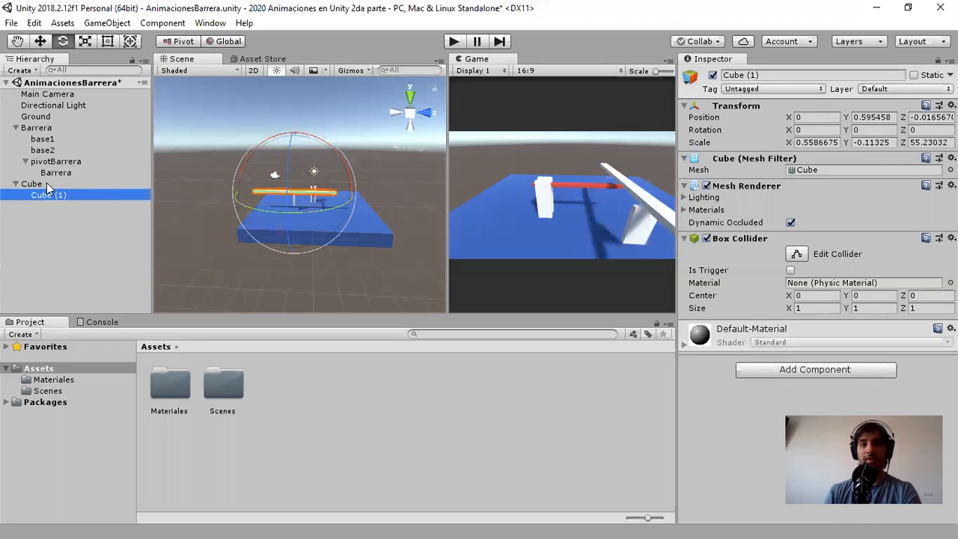
Step: Move the post Cube together with its child beam along X to about 2.16
{"action": "left_click", "coordinate": [98, 186]}
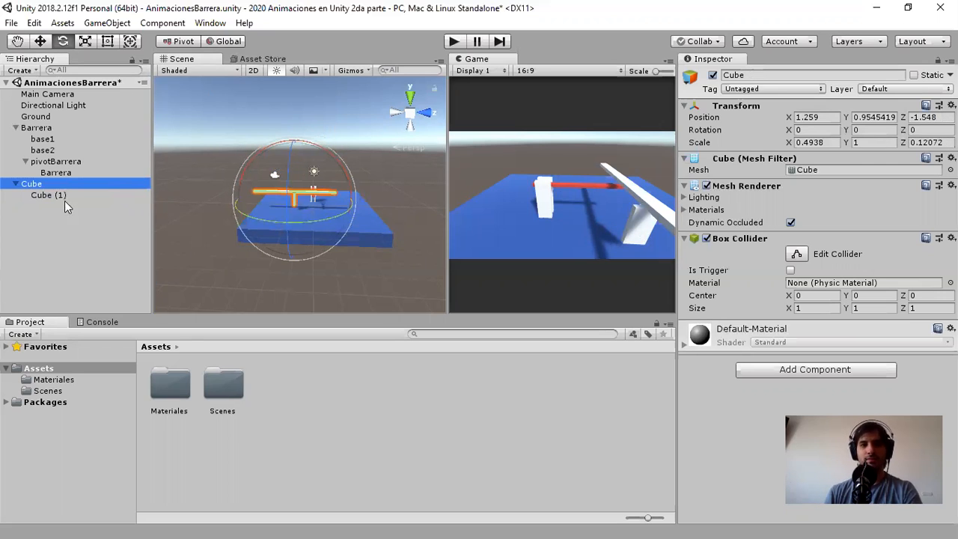
{"action": "left_click", "coordinate": [65, 200]}
{"action": "left_click", "coordinate": [59, 194]}
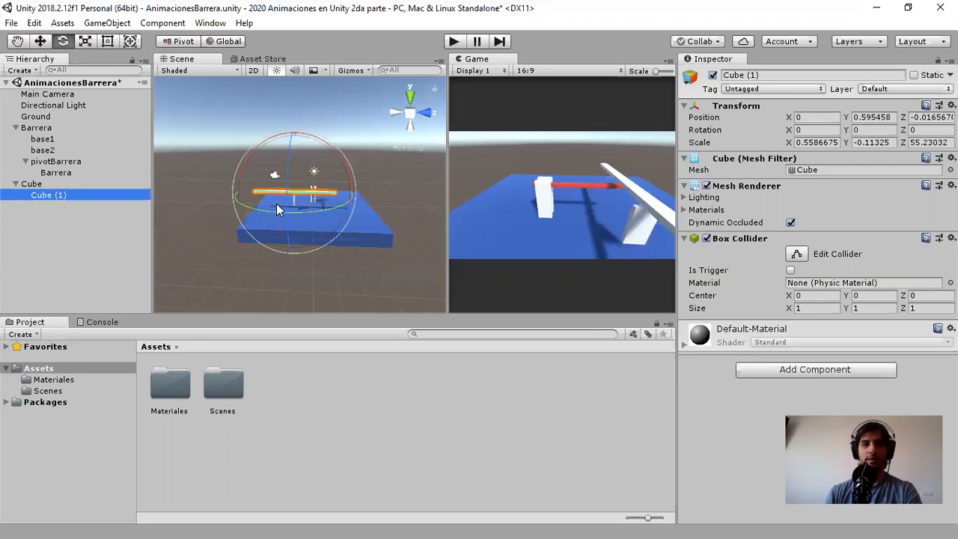
{"action": "scroll", "coordinate": [276, 209], "scroll_direction": "up", "scroll_amount": 5}
{"action": "scroll", "coordinate": [309, 220], "scroll_direction": "up", "scroll_amount": 1}
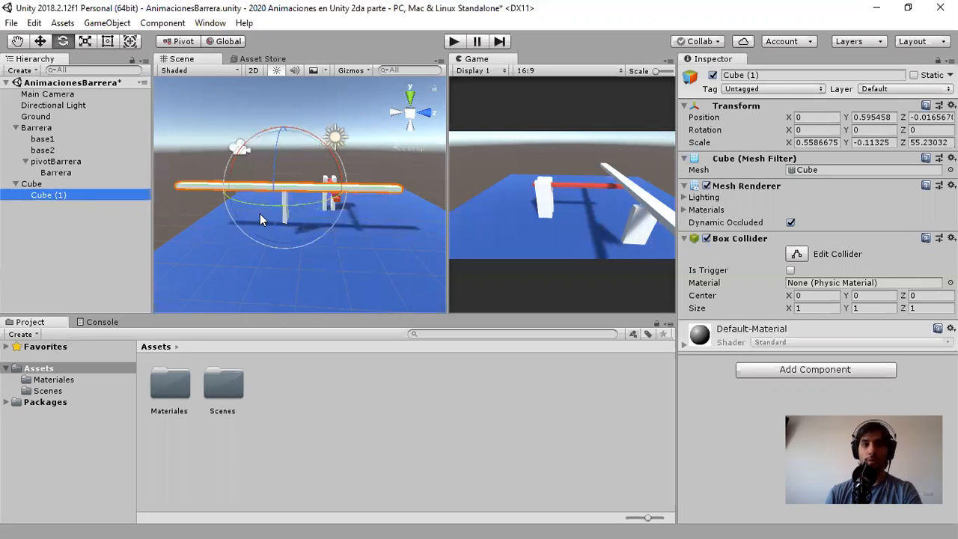
{"action": "scroll", "coordinate": [260, 213], "scroll_direction": "up", "scroll_amount": 2}
{"action": "left_click_drag", "start_coordinate": [280, 240], "coordinate": [313, 252], "text": "alt"}
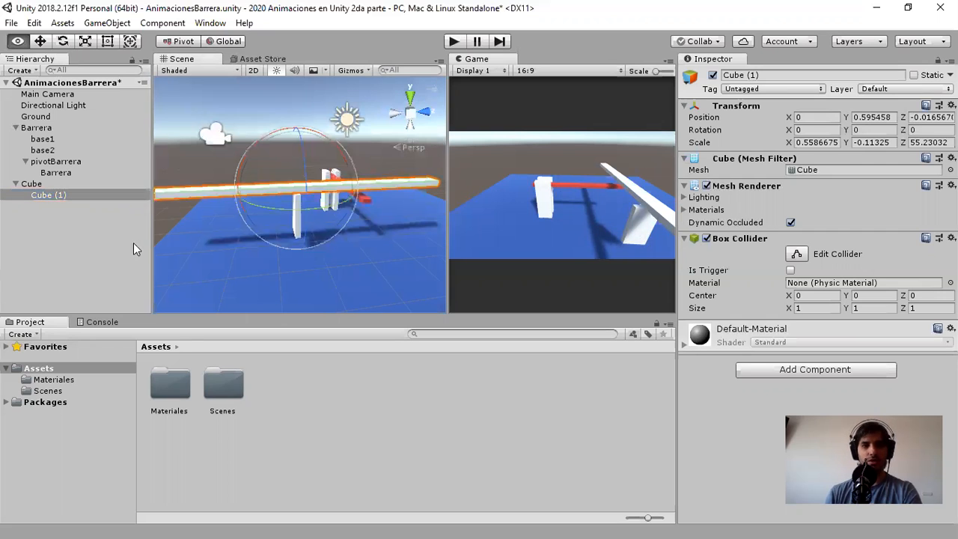
{"action": "left_click", "coordinate": [296, 220]}
{"action": "key", "text": "w"}
{"action": "left_click_drag", "start_coordinate": [295, 244], "coordinate": [299, 263]}
Step: Create an empty object at the top level and place it at the post's foot, about X 2.25, Y 0.43, Z -1.54
{"action": "left_click", "coordinate": [27, 236]}
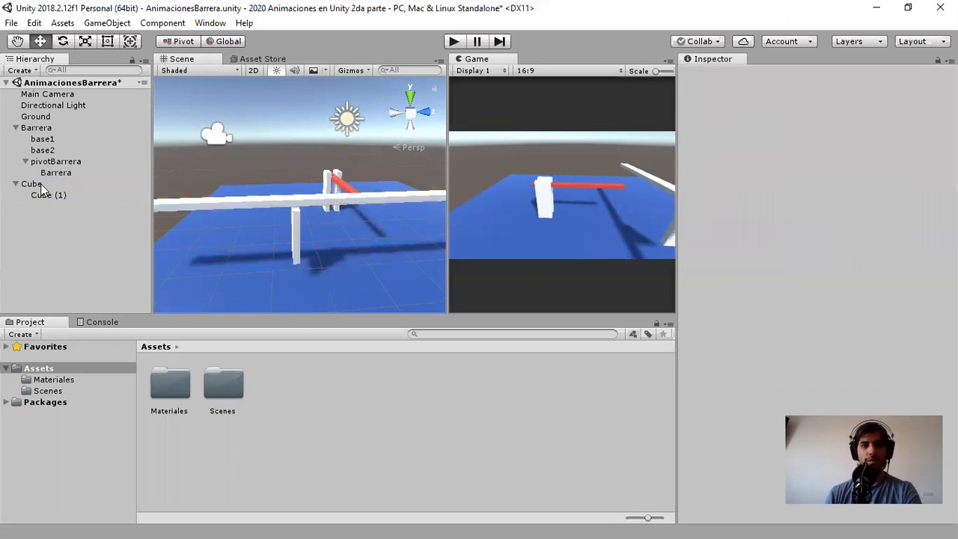
{"action": "right_click", "coordinate": [43, 233]}
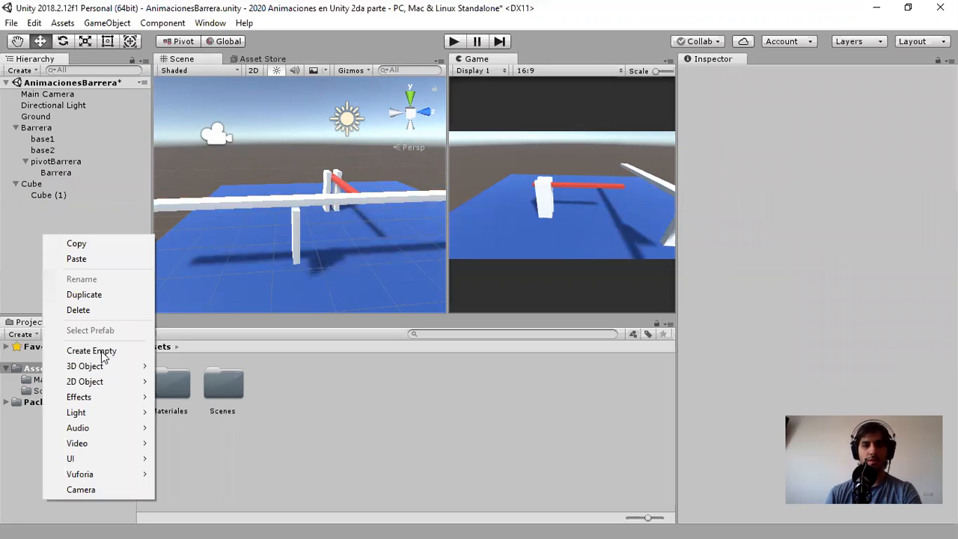
{"action": "left_click", "coordinate": [91, 350]}
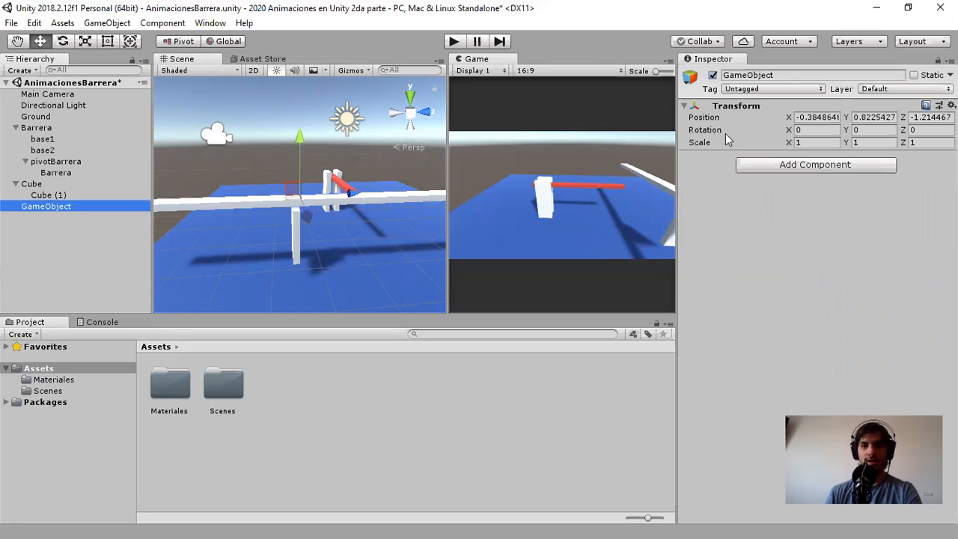
{"action": "key", "text": "f"}
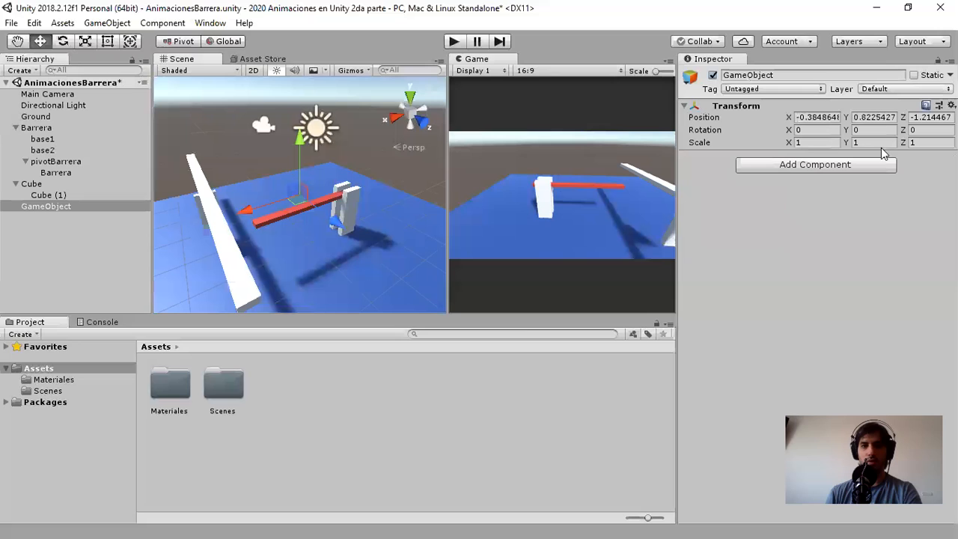
{"action": "left_click_drag", "start_coordinate": [297, 207], "coordinate": [173, 240]}
{"action": "left_click_drag", "start_coordinate": [434, 173], "coordinate": [287, 241], "text": "alt"}
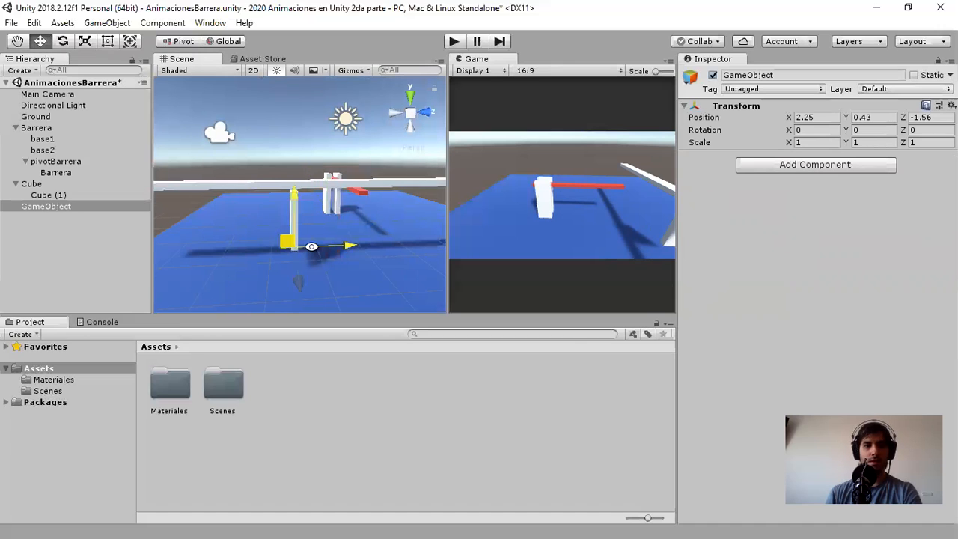
Step: Separate Cube (1) from the post and parent both Cube and Cube (1) directly to the empty GameObject
{"action": "left_click", "coordinate": [59, 241]}
{"action": "left_click_drag", "start_coordinate": [59, 197], "coordinate": [44, 208]}
{"action": "left_click", "coordinate": [47, 184]}
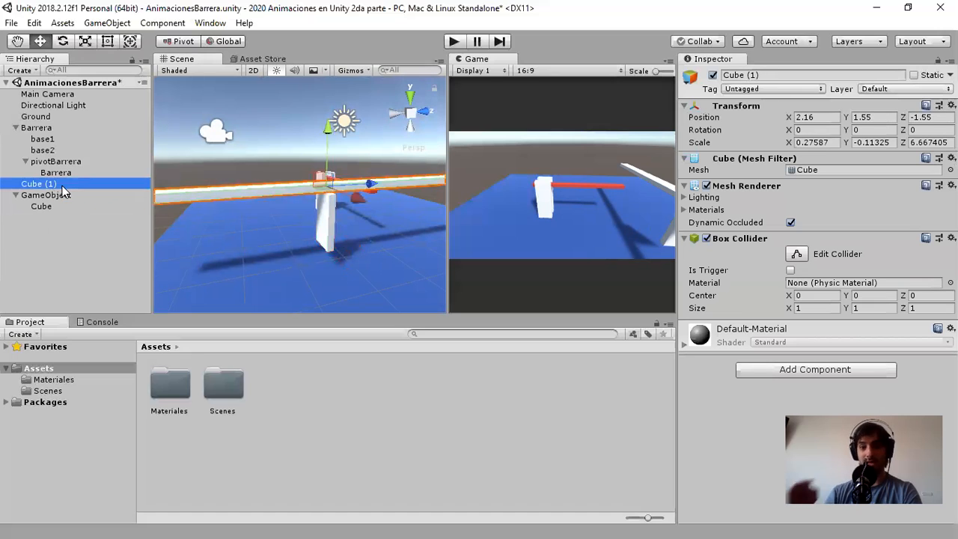
{"action": "mouse_move", "coordinate": [59, 185]}
{"action": "left_mouse_down"}
{"action": "mouse_move", "coordinate": [49, 193]}
{"action": "mouse_move", "coordinate": [56, 199]}
{"action": "left_mouse_up"}
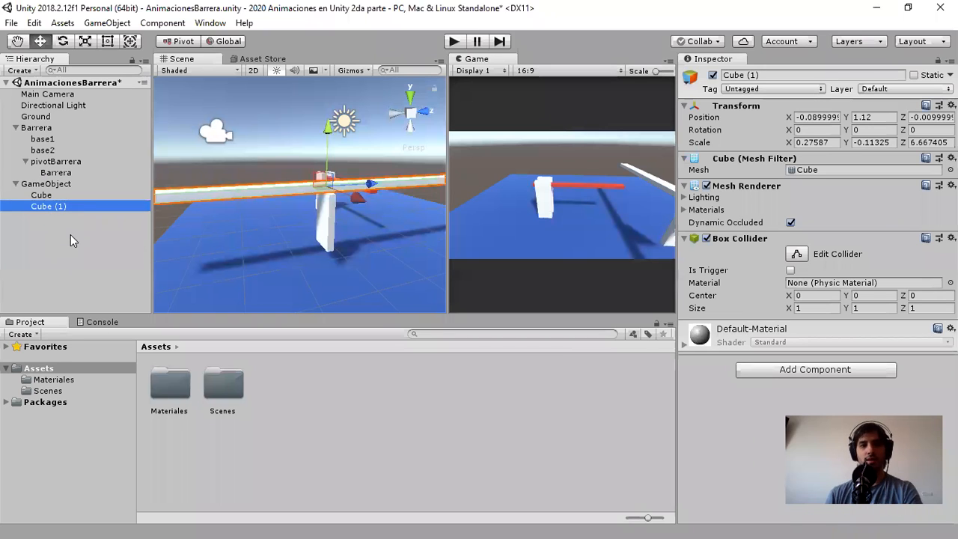
Step: Compare the scales of GameObject and its two children, try rotating the beam Cube (1), and undo the rotation
{"action": "left_click", "coordinate": [45, 185]}
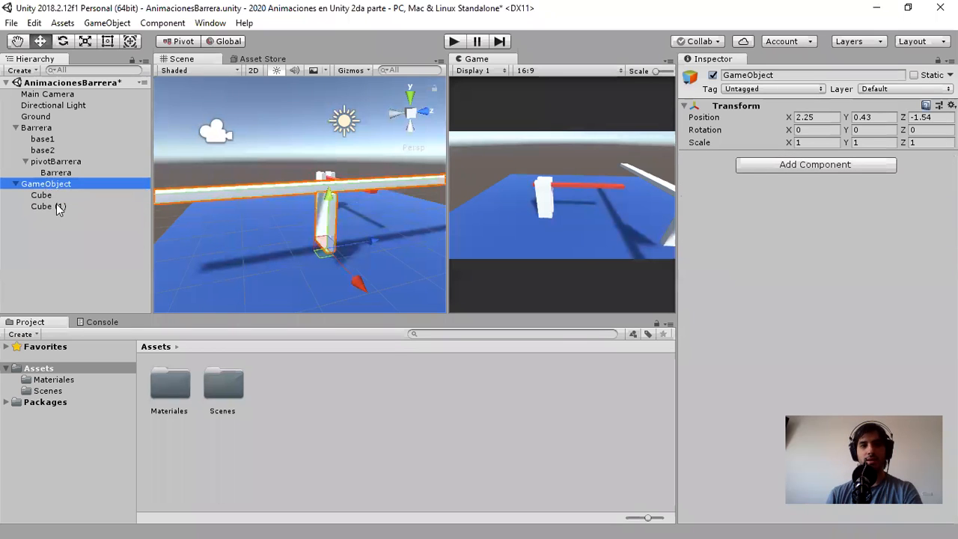
{"action": "left_click", "coordinate": [50, 206]}
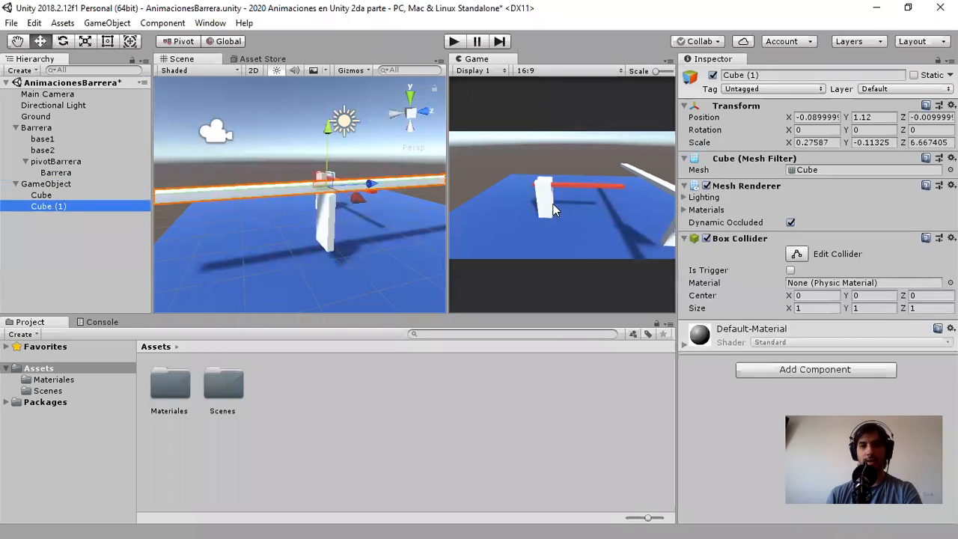
{"action": "left_click", "coordinate": [53, 196]}
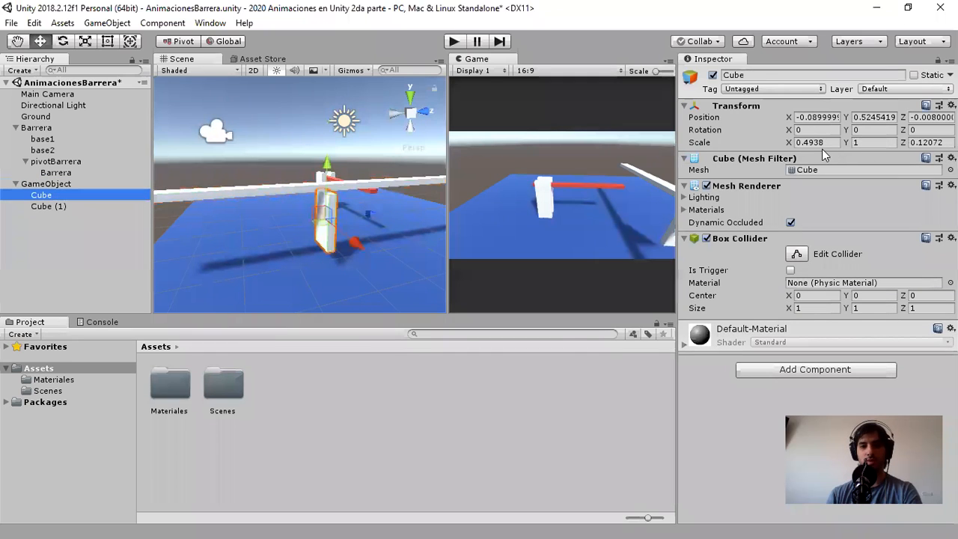
{"action": "left_click", "coordinate": [65, 184]}
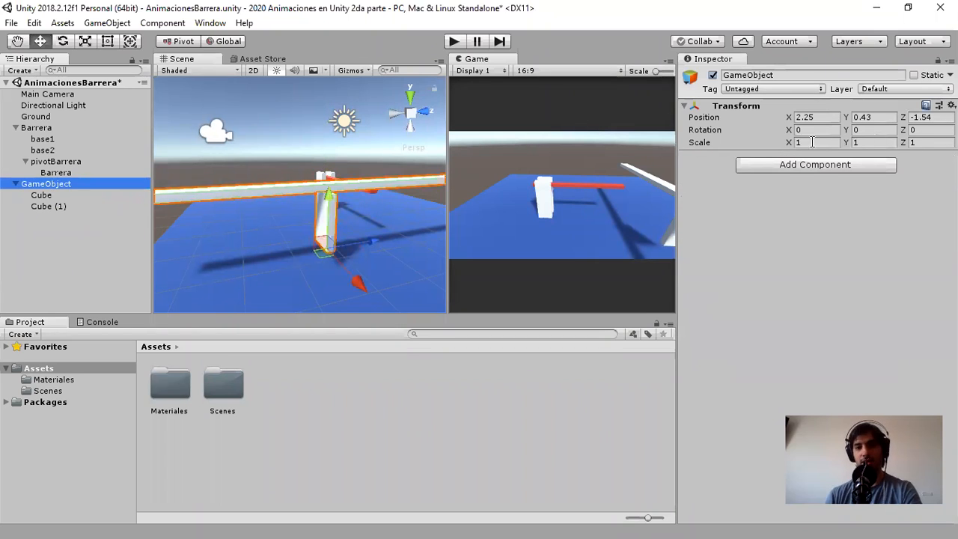
{"action": "left_click", "coordinate": [63, 206]}
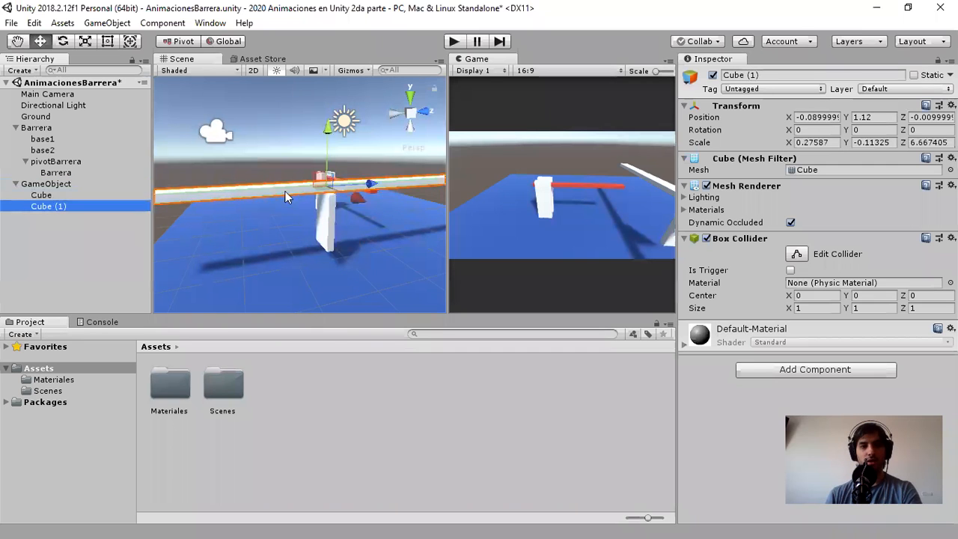
{"action": "left_click", "coordinate": [63, 41]}
{"action": "left_click_drag", "start_coordinate": [295, 143], "coordinate": [73, 195]}
{"action": "key", "text": "ctrl+z"}
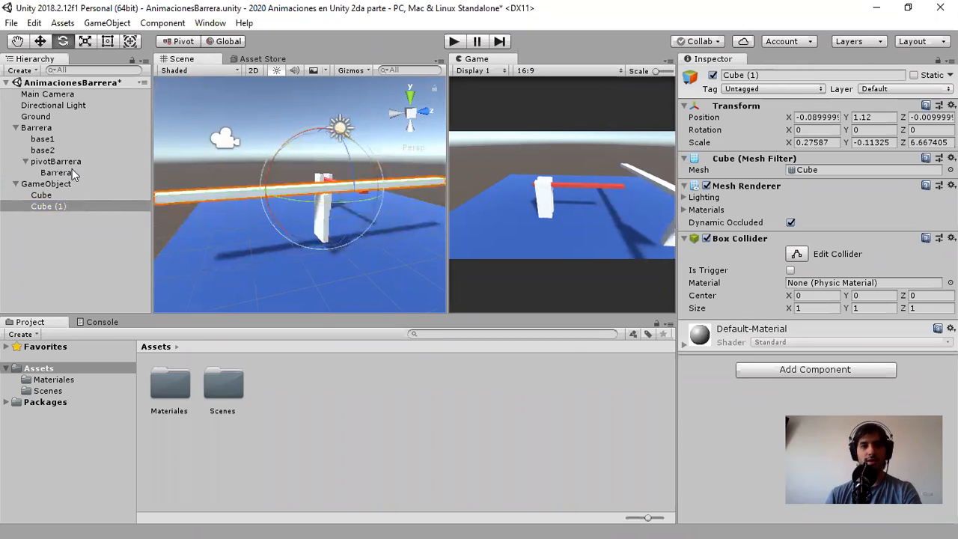
Step: Examine the transforms of Barrera, its bases and pivotBarrera, and compare them with GameObject and its post
{"action": "left_click", "coordinate": [46, 129]}
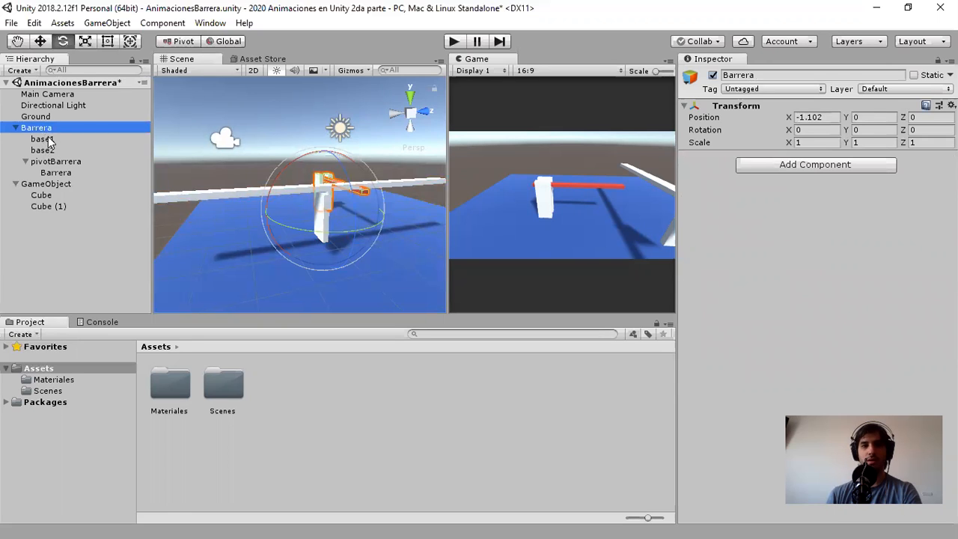
{"action": "left_click", "coordinate": [45, 139]}
{"action": "left_click", "coordinate": [45, 149]}
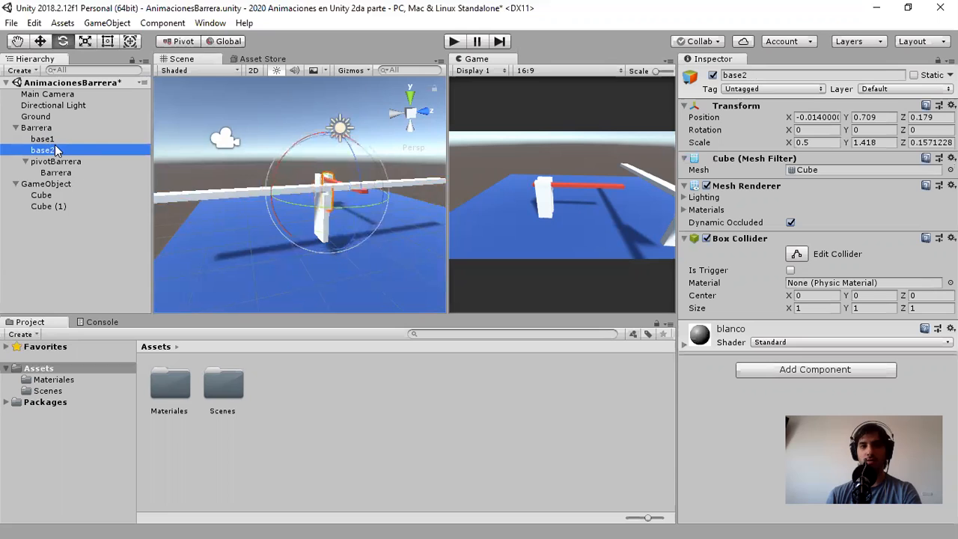
{"action": "left_click", "coordinate": [42, 132]}
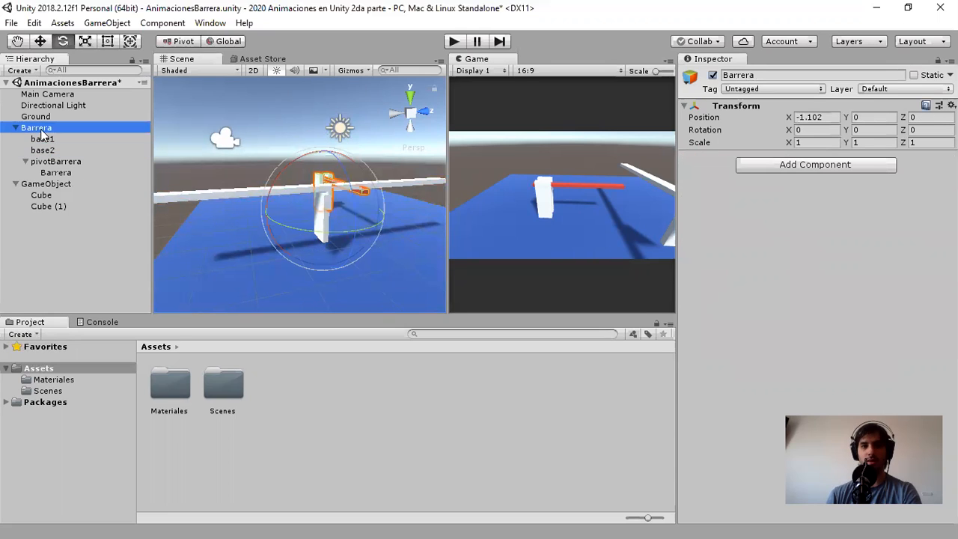
{"action": "left_click", "coordinate": [61, 161]}
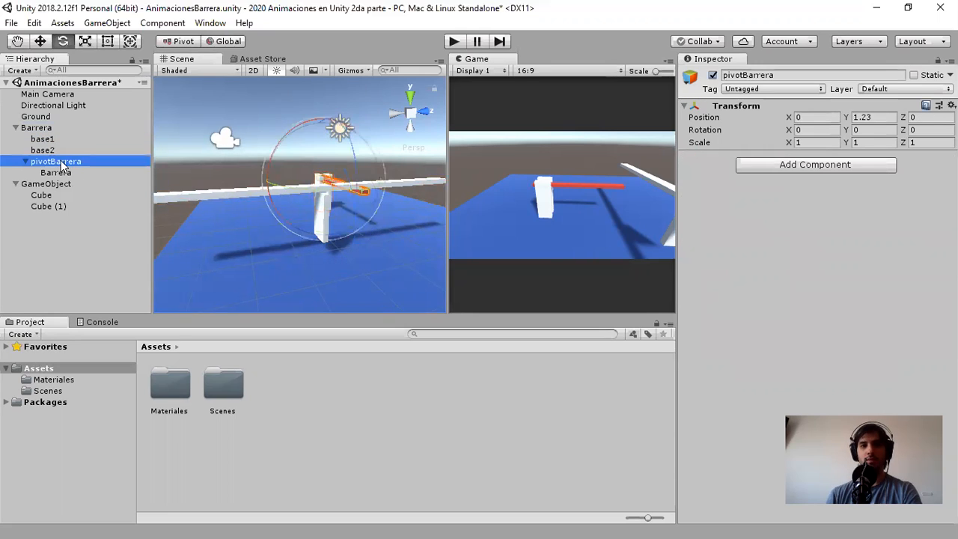
{"action": "left_click", "coordinate": [67, 236]}
{"action": "double_click", "coordinate": [50, 186]}
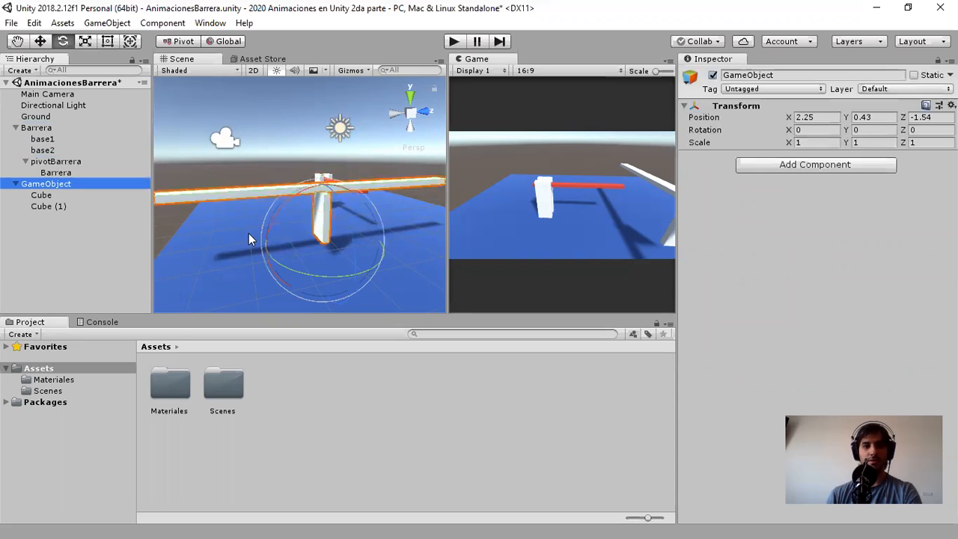
{"action": "left_click", "coordinate": [42, 194]}
Step: Move the beam Cube (1) along Z to 3.18 so one end rests over the post, and select the parent GameObject
{"action": "left_click", "coordinate": [49, 206]}
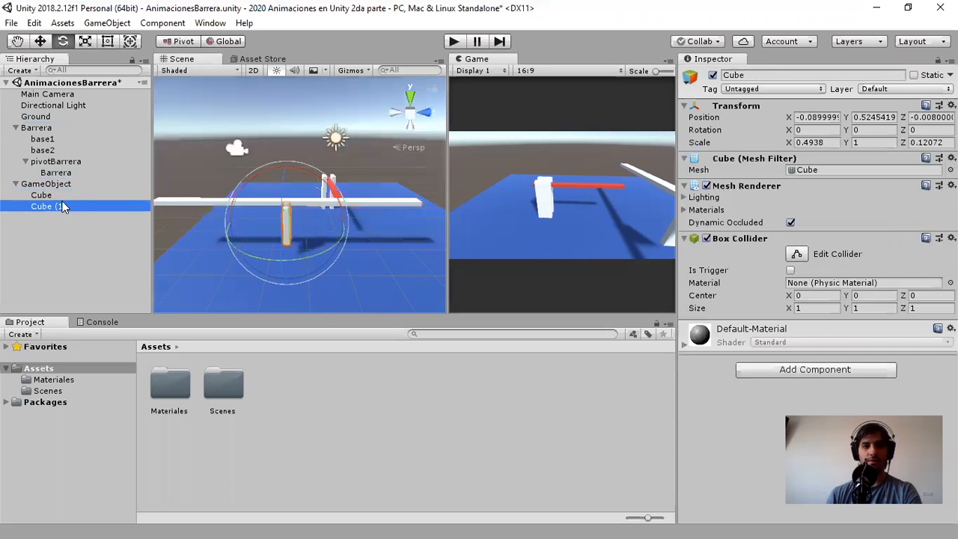
{"action": "left_click_drag", "start_coordinate": [318, 166], "coordinate": [237, 181]}
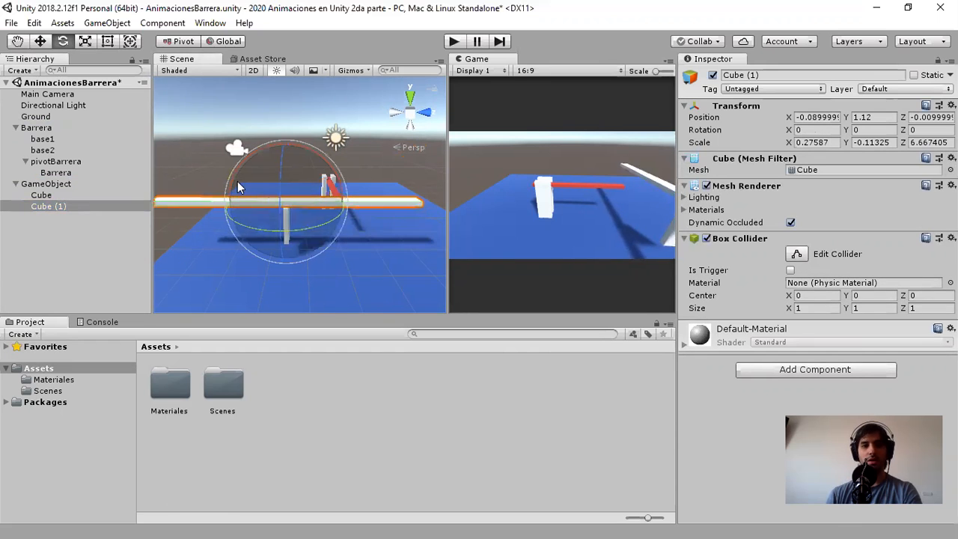
{"action": "key", "text": "w"}
{"action": "left_click_drag", "start_coordinate": [315, 205], "coordinate": [419, 210]}
{"action": "key", "text": "f"}
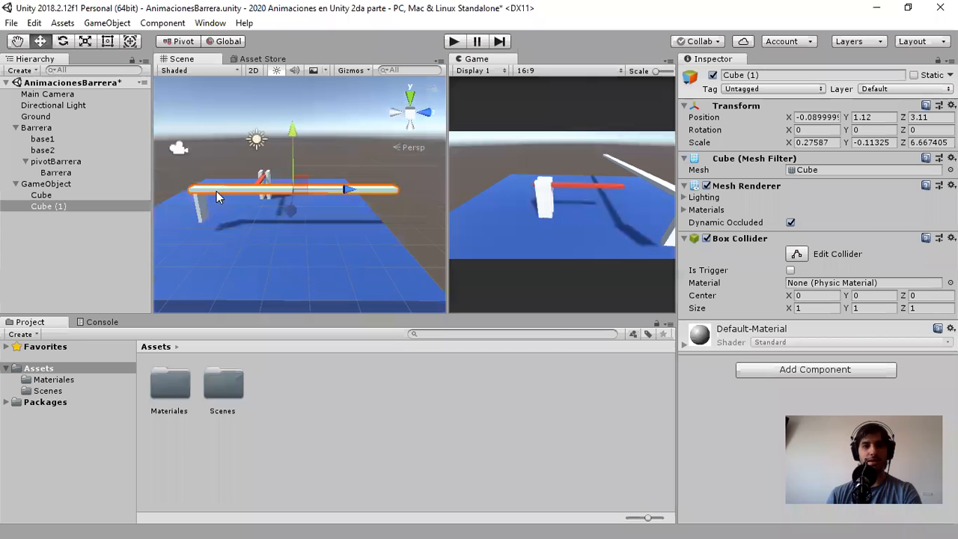
{"action": "left_click", "coordinate": [76, 230]}
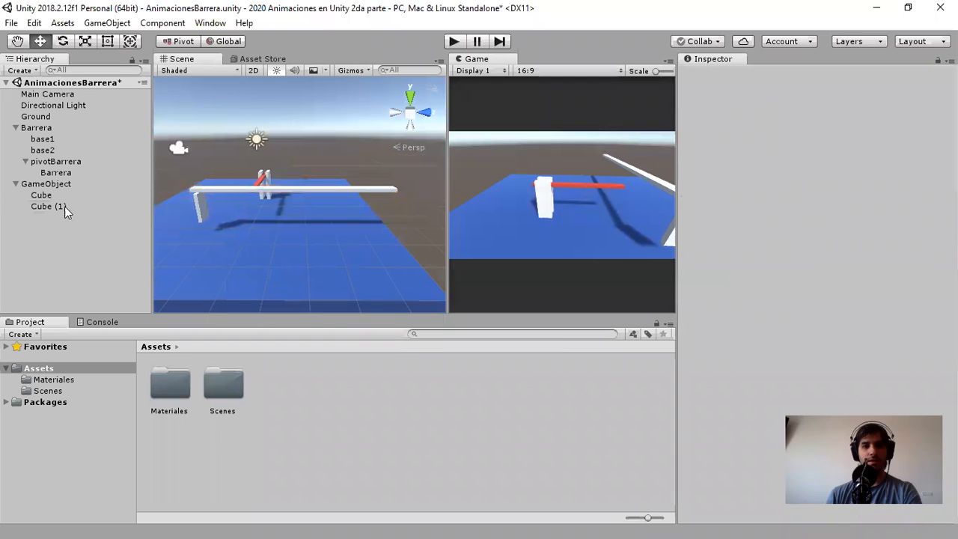
{"action": "left_click", "coordinate": [64, 205]}
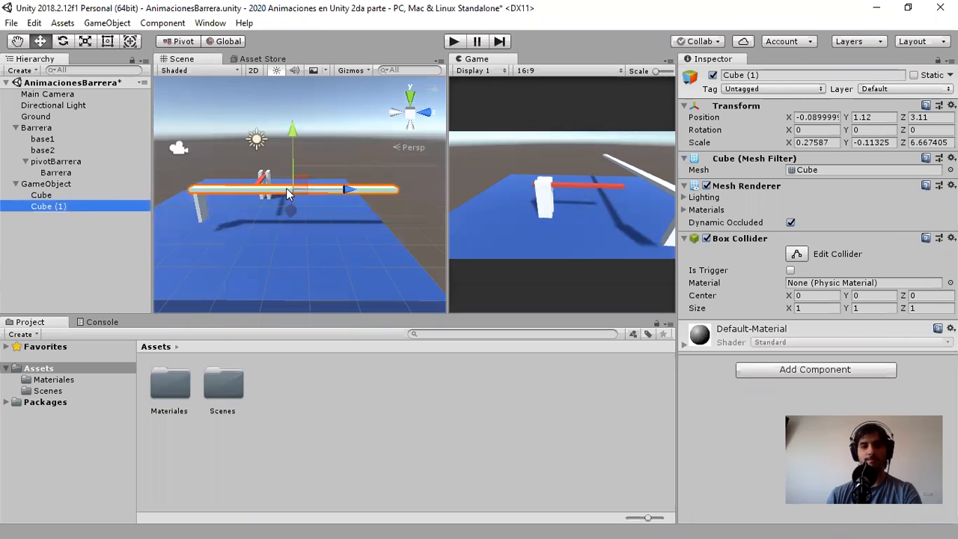
{"action": "left_click_drag", "start_coordinate": [324, 186], "coordinate": [327, 188]}
{"action": "left_click_drag", "start_coordinate": [276, 217], "coordinate": [319, 208], "text": "alt"}
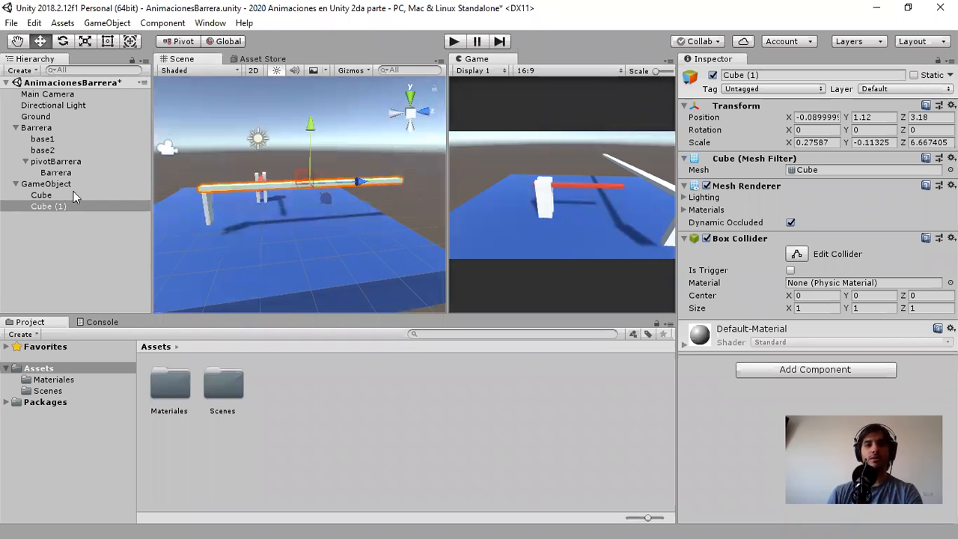
{"action": "left_click", "coordinate": [59, 214]}
{"action": "left_click", "coordinate": [54, 186]}
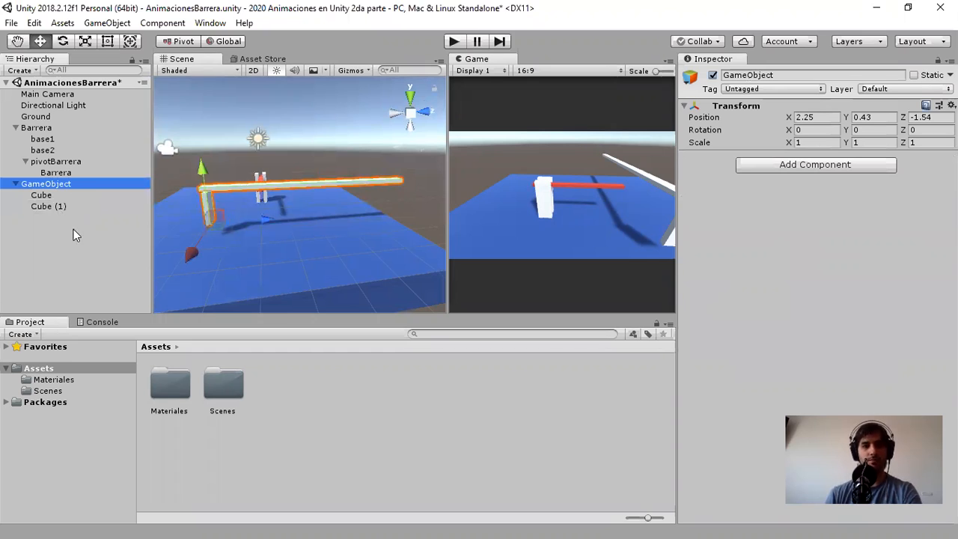
Step: Duplicate GameObject and delete the two cubes inside the copy to leave an empty object
{"action": "key", "text": "ctrl+d"}
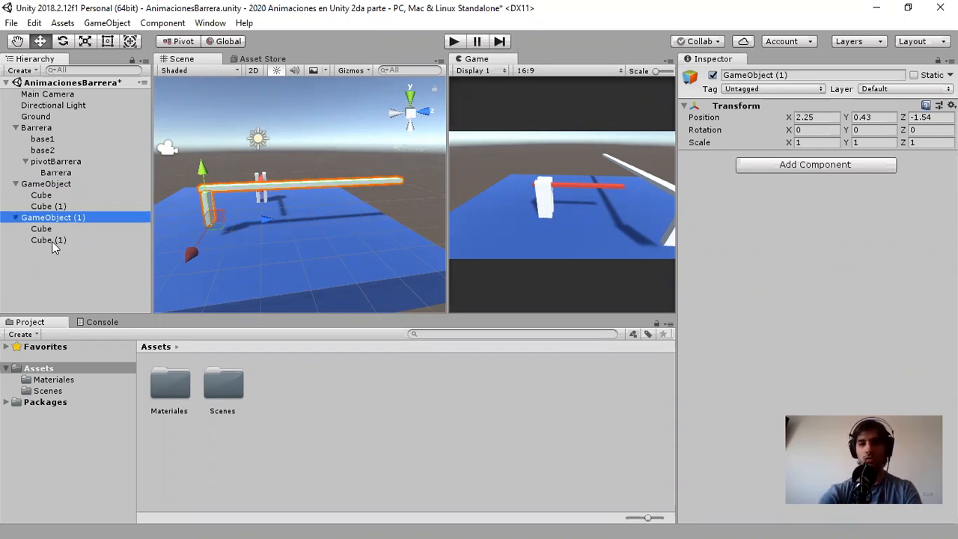
{"action": "left_click", "coordinate": [52, 241], "text": "shift"}
{"action": "key", "text": "Delete"}
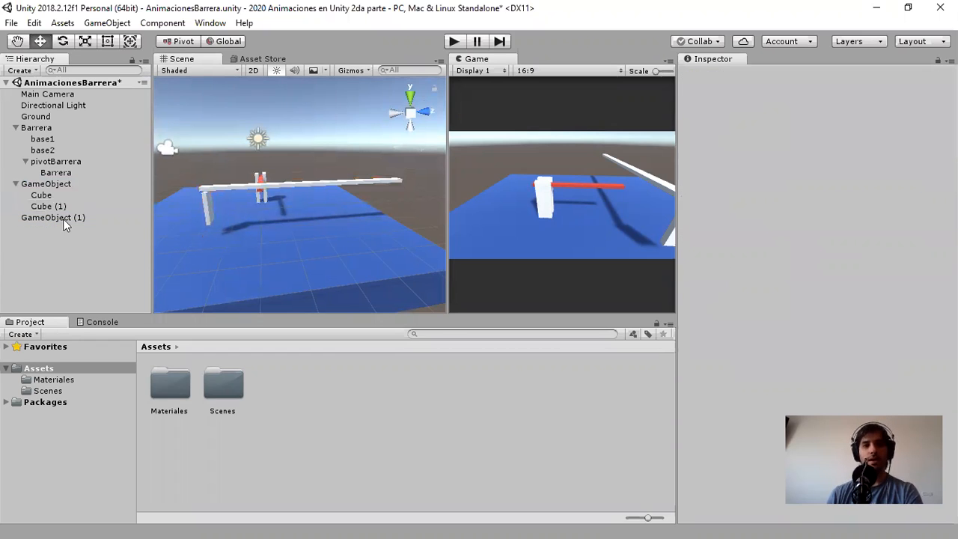
Step: Raise the empty GameObject (1) to Y 1.574, at the end of the beam above the post
{"action": "left_click", "coordinate": [63, 218]}
{"action": "left_click_drag", "start_coordinate": [208, 187], "coordinate": [237, 142]}
{"action": "scroll", "coordinate": [208, 190], "scroll_direction": "up", "scroll_amount": 3}
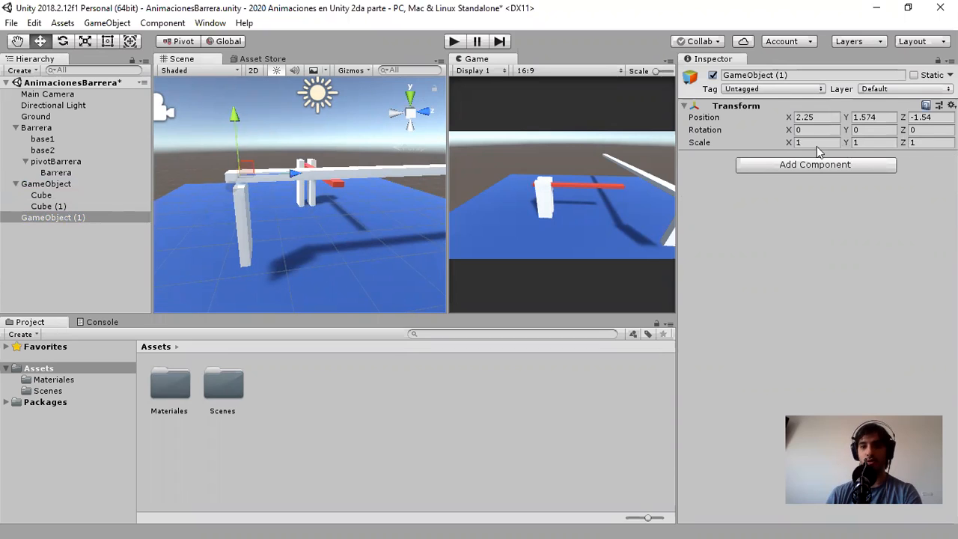
Step: Parent the beam Cube (1) to the empty GameObject (1) and select that parent
{"action": "left_click", "coordinate": [41, 196]}
{"action": "left_click", "coordinate": [65, 207]}
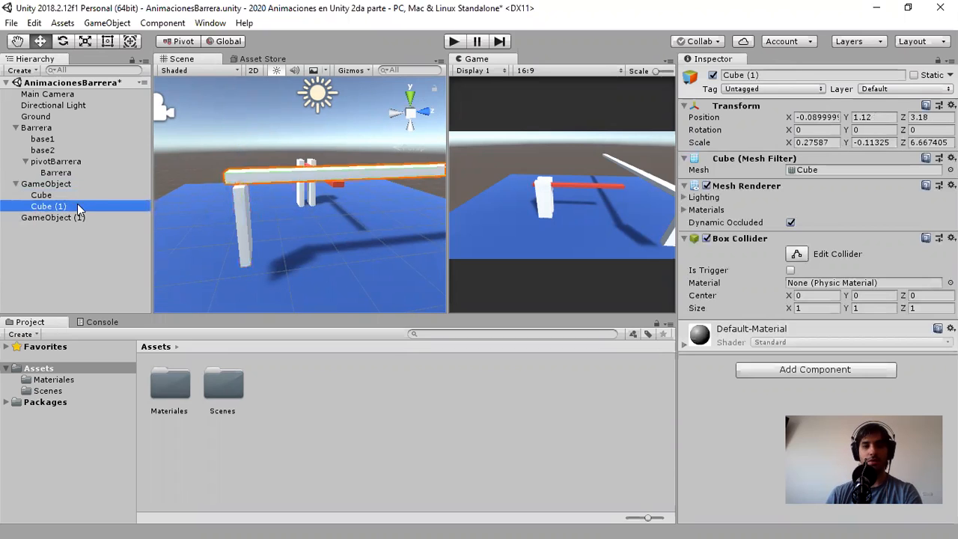
{"action": "left_click_drag", "start_coordinate": [67, 211], "coordinate": [47, 213]}
{"action": "left_click", "coordinate": [57, 206]}
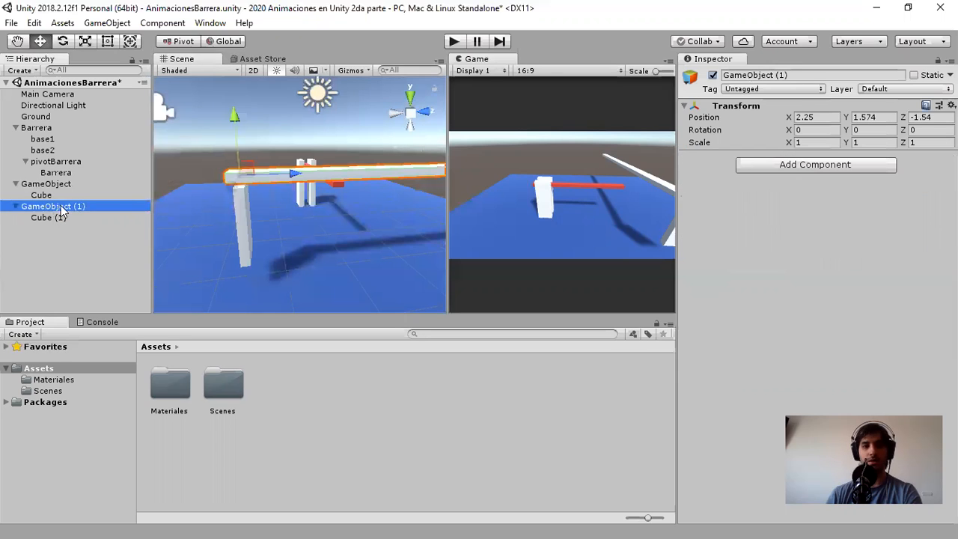
Step: Rotate GameObject (1) to about -5.5 degrees on X to tilt the beam, and nest it under GameObject
{"action": "left_click", "coordinate": [63, 41]}
{"action": "left_click_drag", "start_coordinate": [277, 135], "coordinate": [196, 161]}
{"action": "left_click_drag", "start_coordinate": [50, 202], "coordinate": [46, 184]}
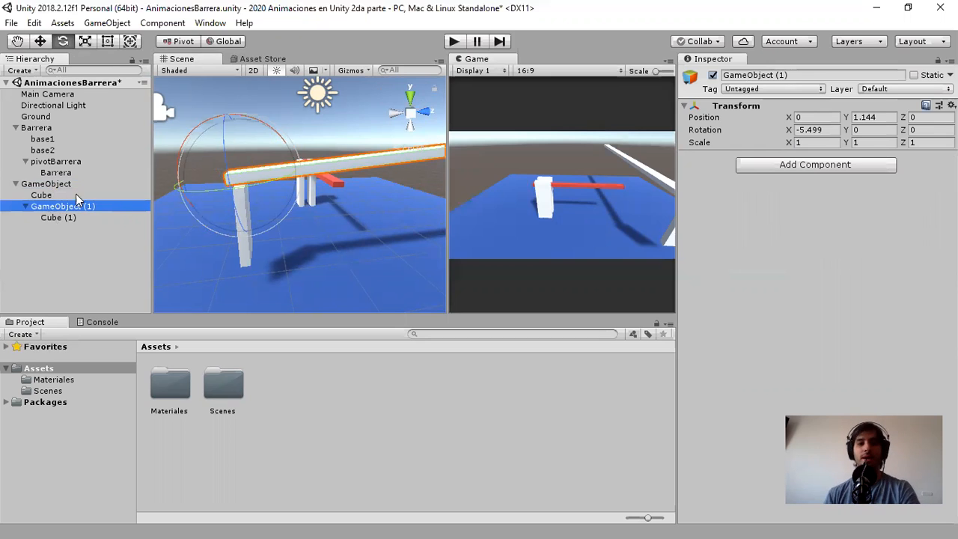
Step: Delete the demonstration GameObject together with all its children, leaving the original barrier in the scene
{"action": "left_click", "coordinate": [41, 186]}
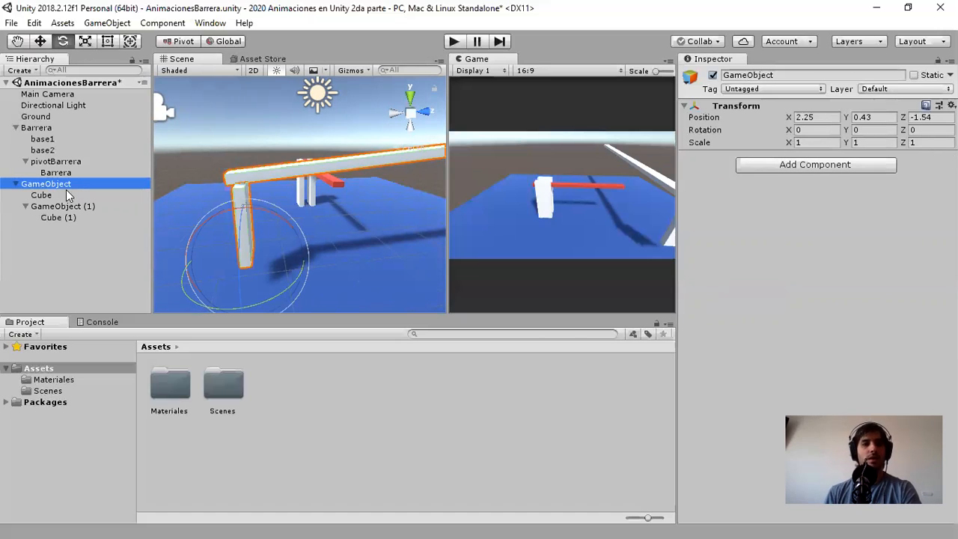
{"action": "left_click", "coordinate": [65, 218], "text": "shift"}
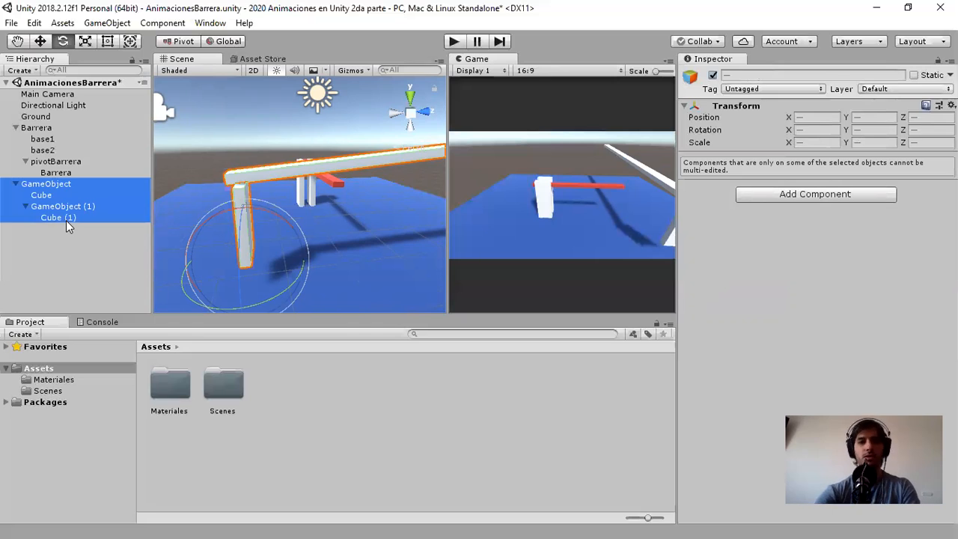
{"action": "key", "text": "Delete"}
{"action": "left_click_drag", "start_coordinate": [285, 192], "coordinate": [380, 195], "text": "alt"}
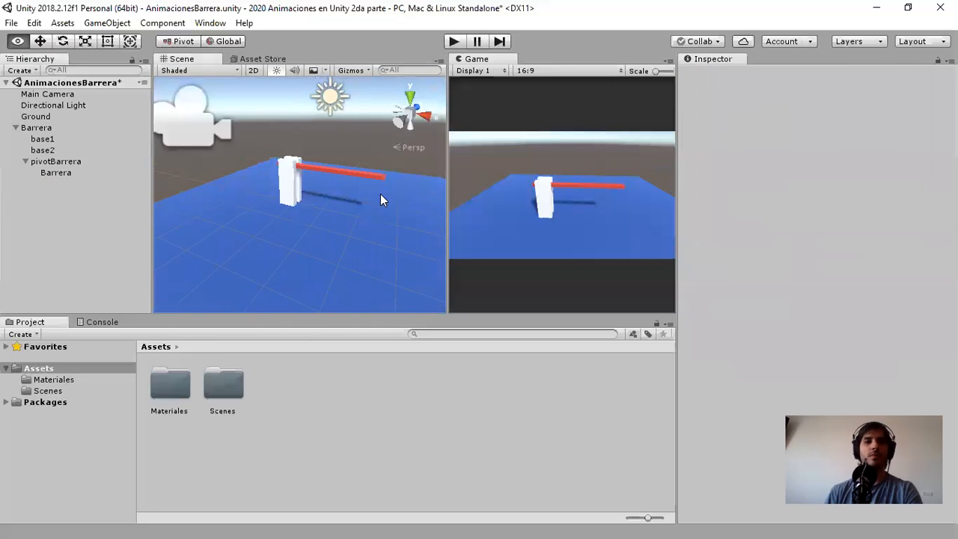
{"action": "scroll", "coordinate": [334, 167], "scroll_direction": "up", "scroll_amount": 3}
{"action": "middle_click_drag", "start_coordinate": [334, 165], "coordinate": [293, 211]}
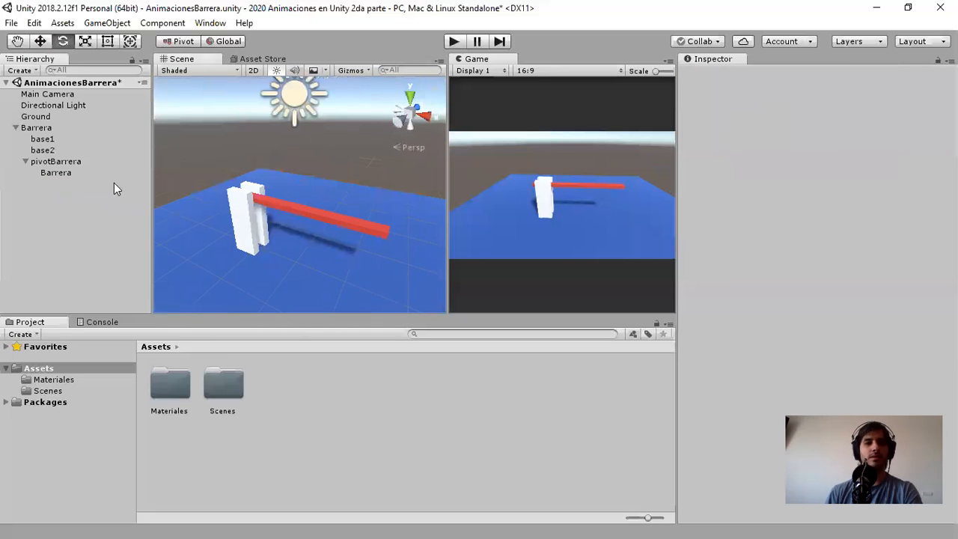
Step: Try moving the whole barrier by its parent Barrera and undo the move
{"action": "left_click", "coordinate": [40, 129]}
{"action": "left_click_drag", "start_coordinate": [279, 210], "coordinate": [279, 196], "text": "alt"}
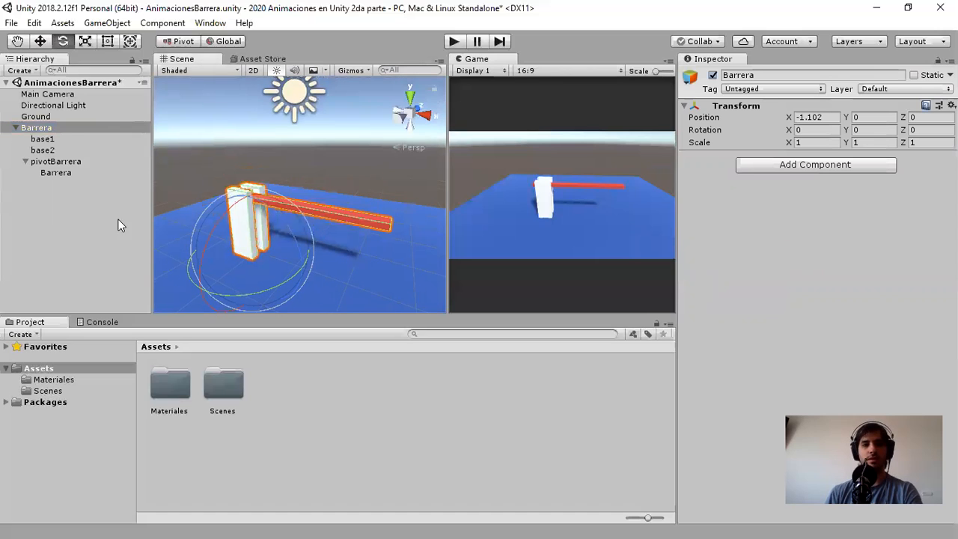
{"action": "key", "text": "w"}
{"action": "left_click_drag", "start_coordinate": [252, 258], "coordinate": [230, 254]}
{"action": "key", "text": "ctrl+z"}
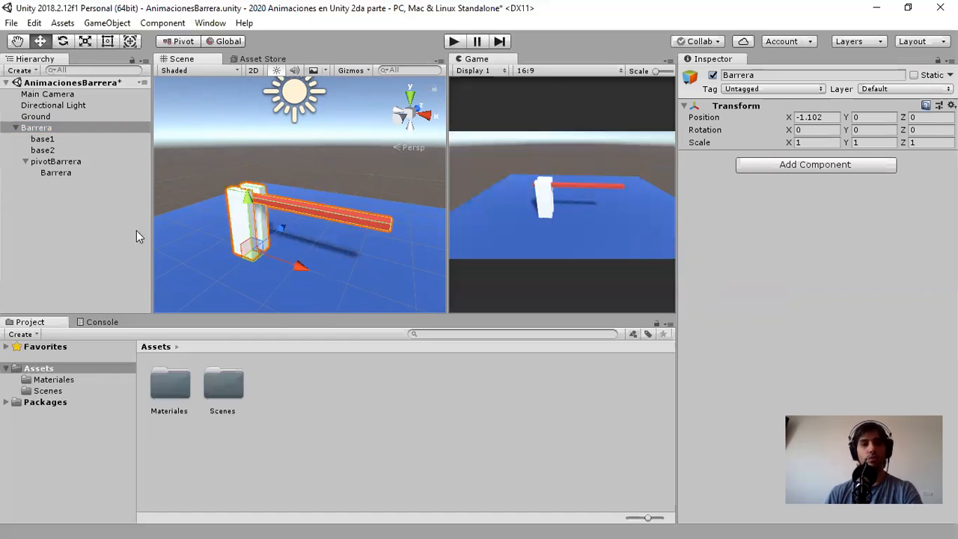
Step: Examine the two posts base1 and base2 together, along with their transform values
{"action": "left_click", "coordinate": [42, 139]}
{"action": "left_click", "coordinate": [42, 150], "text": "shift"}
{"action": "left_click_drag", "start_coordinate": [347, 247], "coordinate": [348, 220], "text": "alt"}
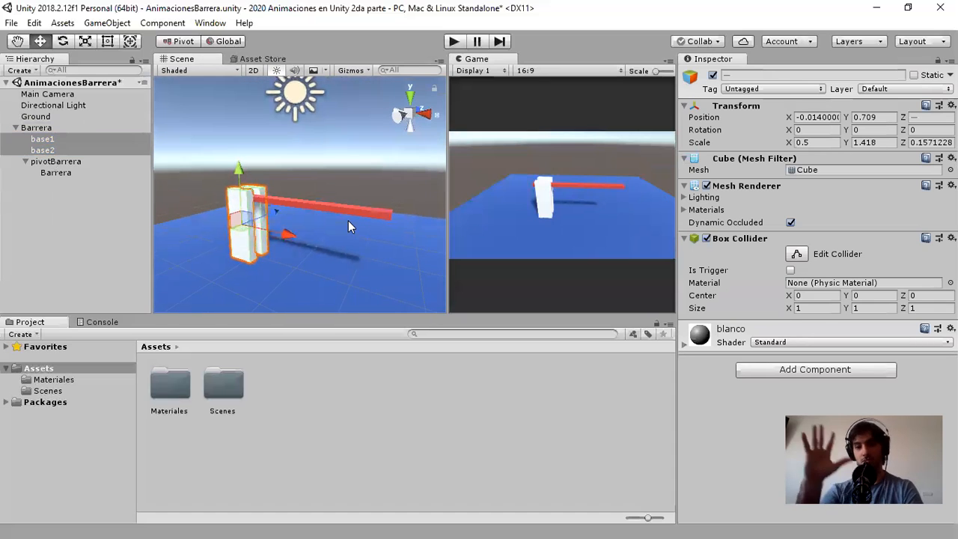
{"action": "left_click", "coordinate": [86, 192]}
Step: Try rotating the red beam Barrera about its own centre on Z, and undo the rotation
{"action": "left_click", "coordinate": [64, 173]}
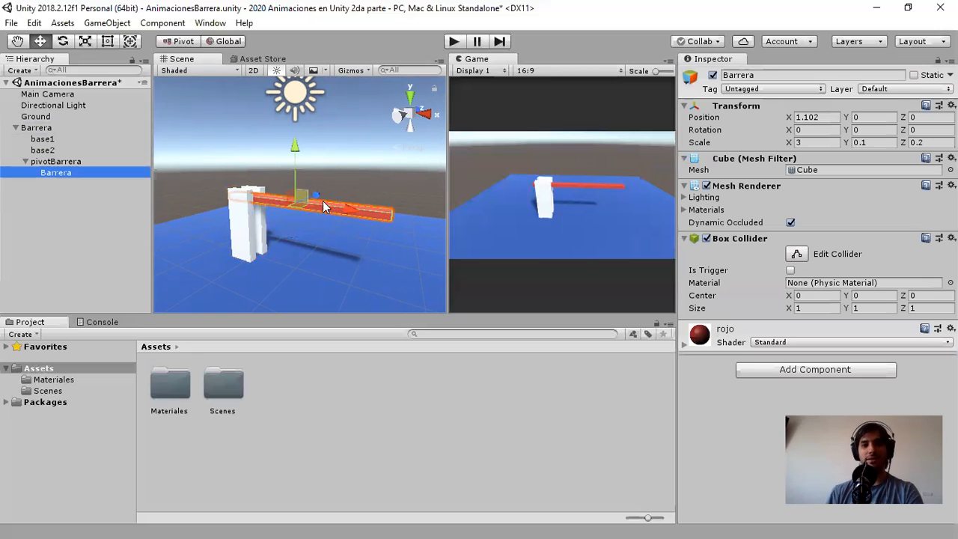
{"action": "key", "text": "alt"}
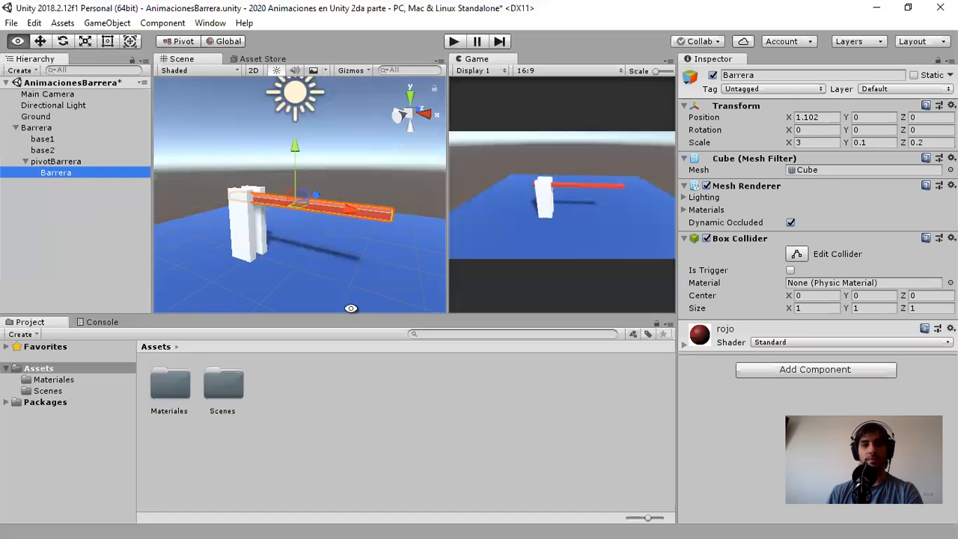
{"action": "left_click_drag", "start_coordinate": [351, 307], "coordinate": [299, 221], "text": "alt"}
{"action": "left_click", "coordinate": [64, 41]}
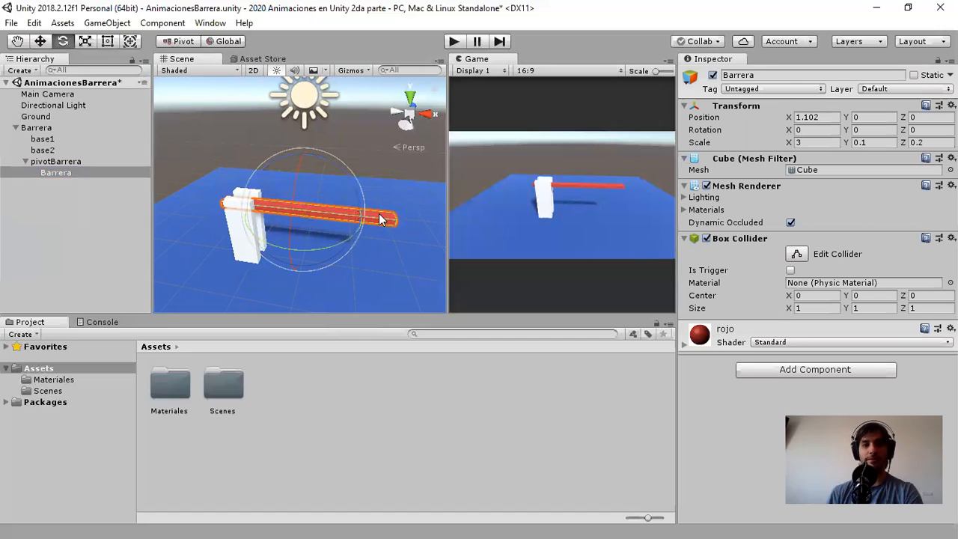
{"action": "left_click_drag", "start_coordinate": [349, 180], "coordinate": [61, 167]}
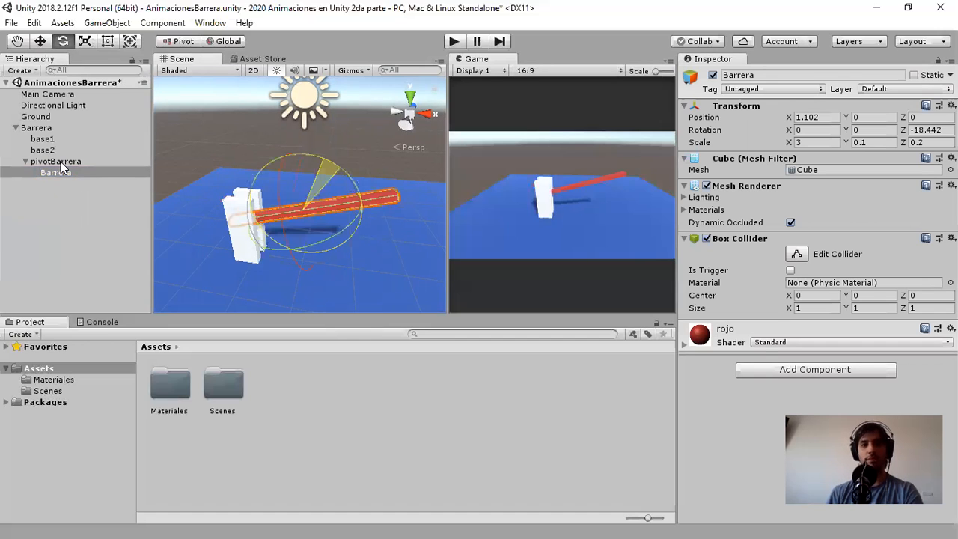
{"action": "key", "text": "ctrl+z"}
{"action": "key", "text": "ctrl+z"}
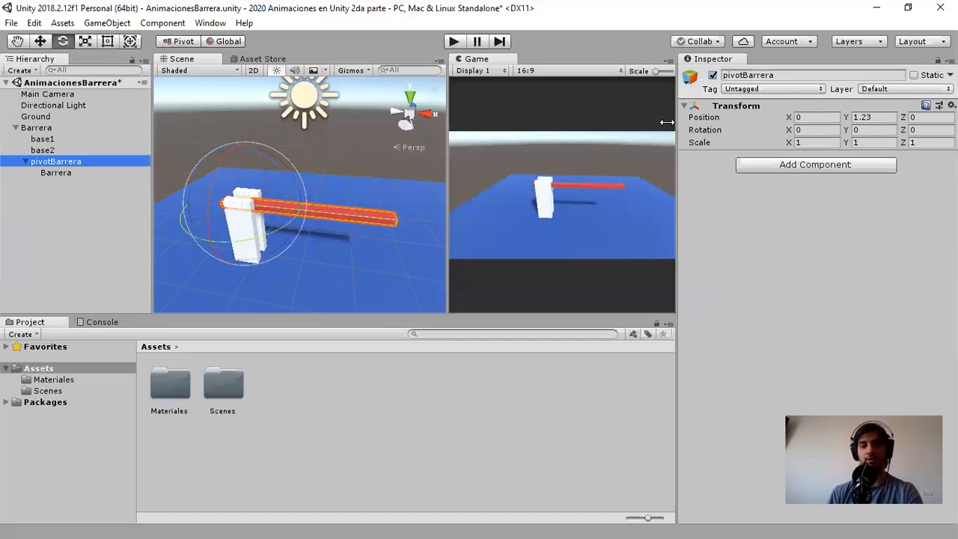
Step: Compare the transforms of the red beam, its parent pivotBarrera and the top-level Barrera
{"action": "left_click", "coordinate": [71, 172]}
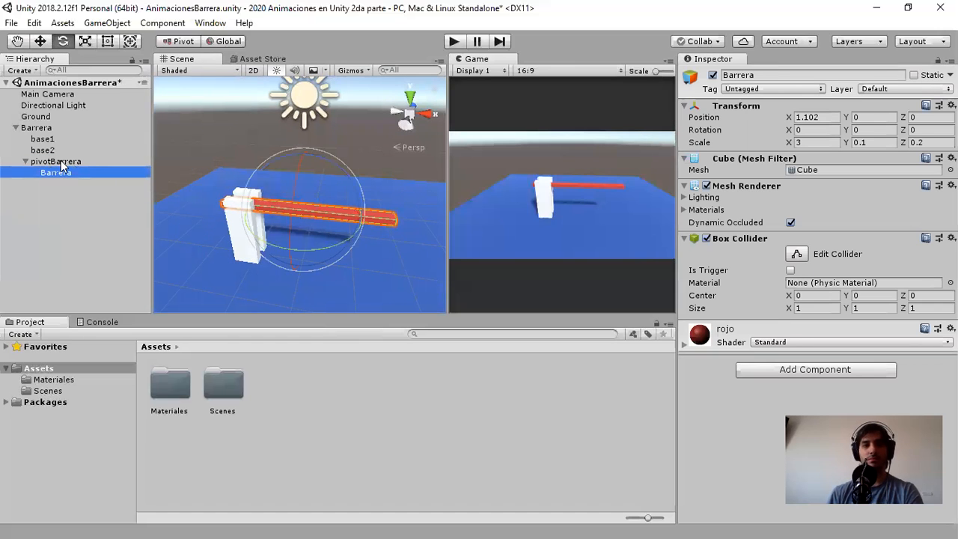
{"action": "left_click", "coordinate": [64, 161]}
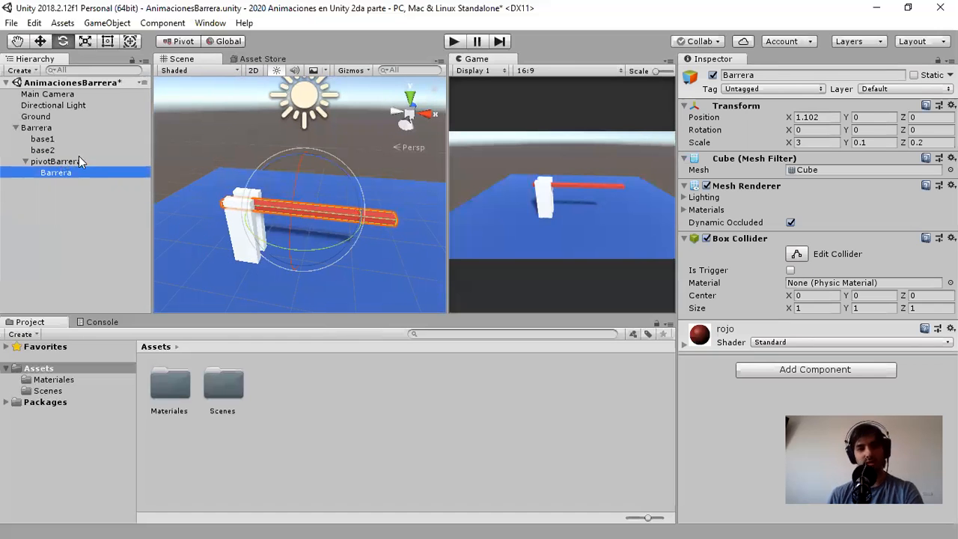
{"action": "left_click", "coordinate": [37, 128]}
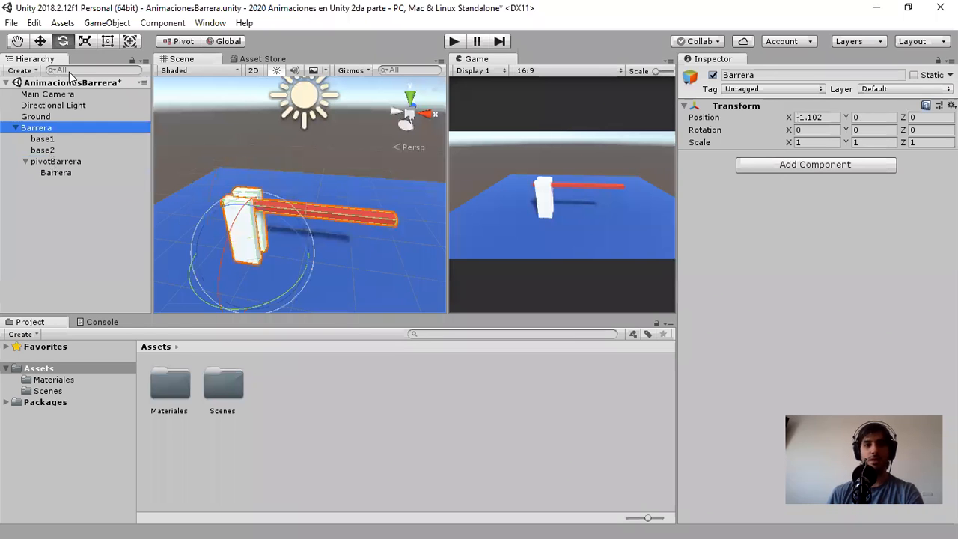
Step: Try rotating pivotBarrera to swing the beam from its end at the posts, and undo the rotation
{"action": "left_click", "coordinate": [56, 161]}
{"action": "mouse_move", "coordinate": [278, 167]}
{"action": "left_mouse_down"}
{"action": "mouse_move", "coordinate": [292, 196]}
{"action": "mouse_move", "coordinate": [254, 181]}
{"action": "mouse_move", "coordinate": [268, 188]}
{"action": "mouse_move", "coordinate": [273, 180]}
{"action": "mouse_move", "coordinate": [262, 152]}
{"action": "mouse_move", "coordinate": [269, 156]}
{"action": "left_mouse_up"}
{"action": "key", "text": "ctrl+z"}
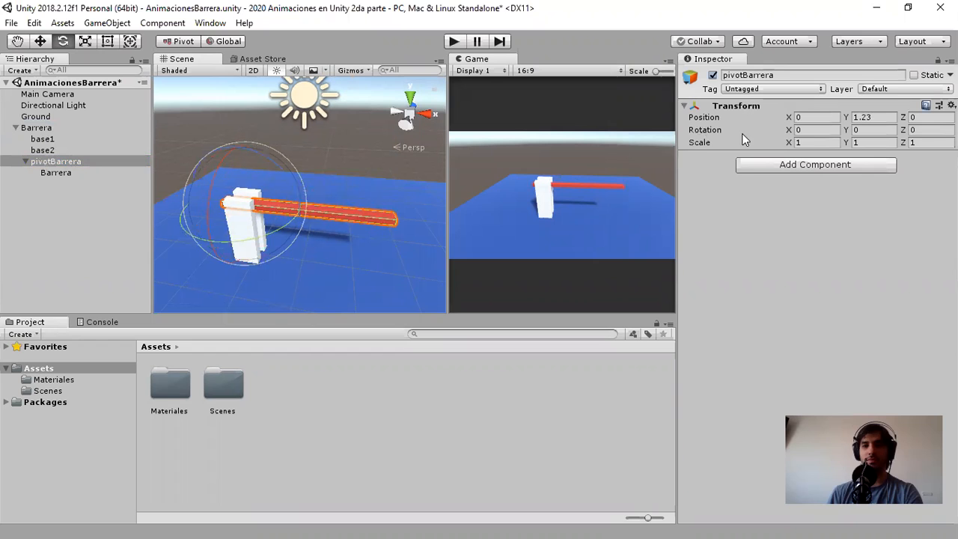
Step: Select pivotBarrera, open the Animation window and dock it next to the Console
{"action": "left_click_drag", "start_coordinate": [381, 207], "coordinate": [385, 234], "text": "alt"}
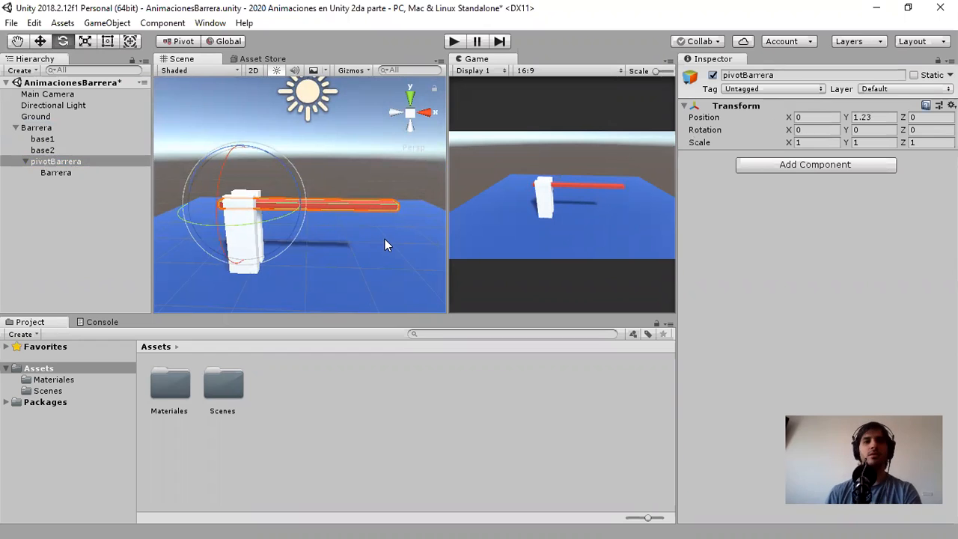
{"action": "scroll", "coordinate": [360, 235], "scroll_direction": "down", "scroll_amount": 2}
{"action": "left_click_drag", "start_coordinate": [361, 238], "coordinate": [354, 255], "text": "alt"}
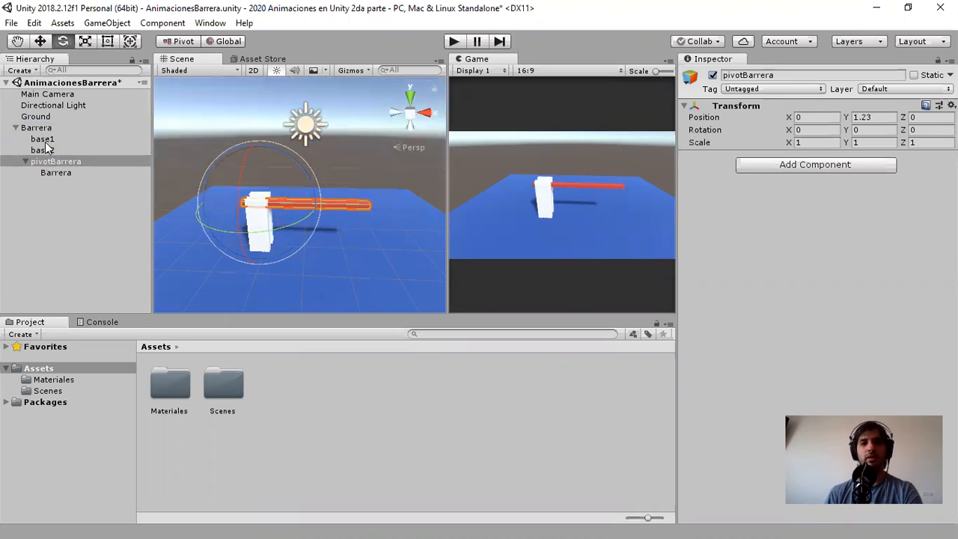
{"action": "left_click", "coordinate": [58, 163]}
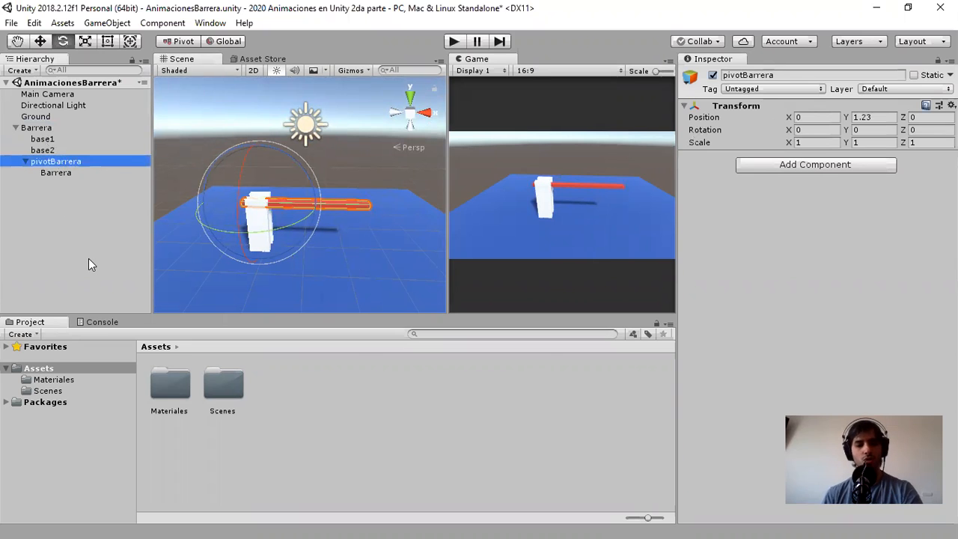
{"action": "key", "text": "ctrl+6"}
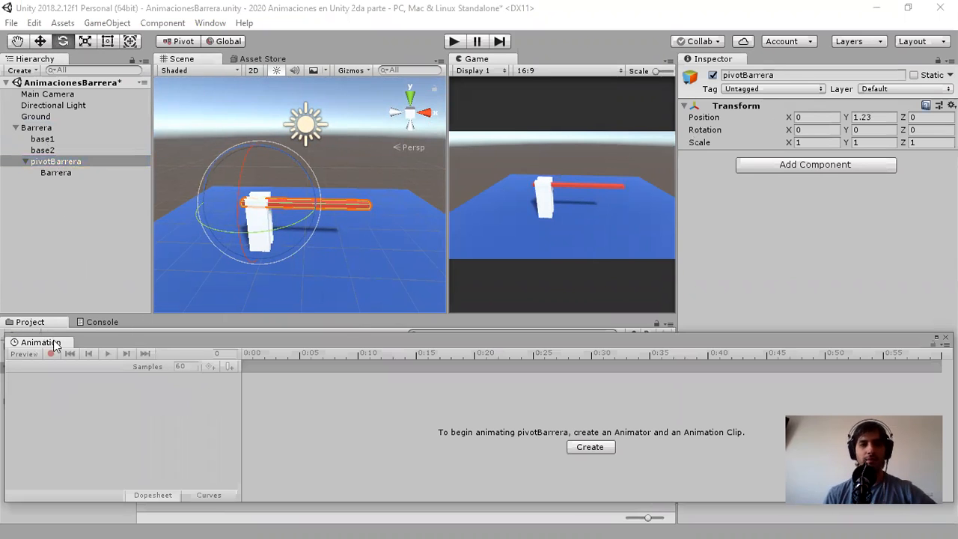
{"action": "left_click_drag", "start_coordinate": [56, 343], "coordinate": [156, 324]}
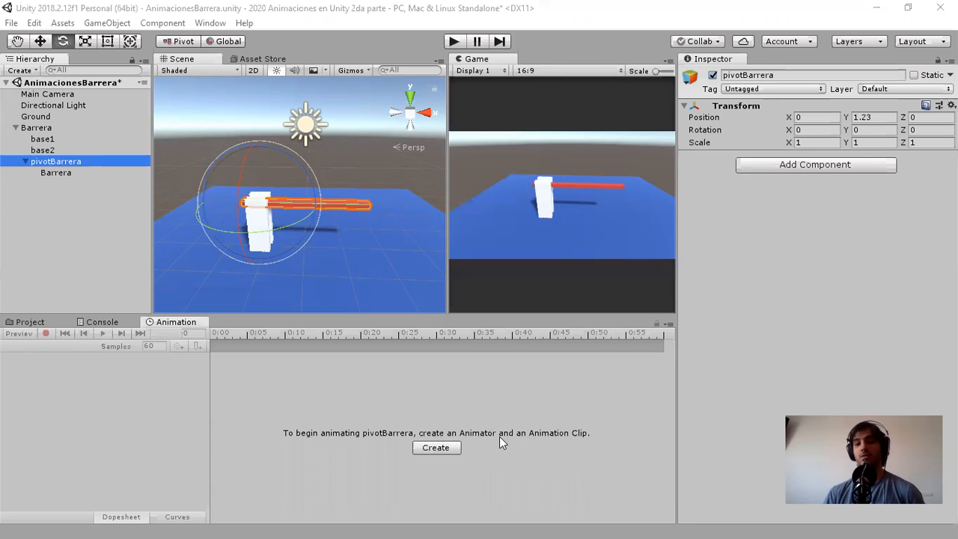
Step: Start a new animation clip for pivotBarrera, and create and open a folder named Animaciones inside Assets
{"action": "left_click", "coordinate": [434, 446]}
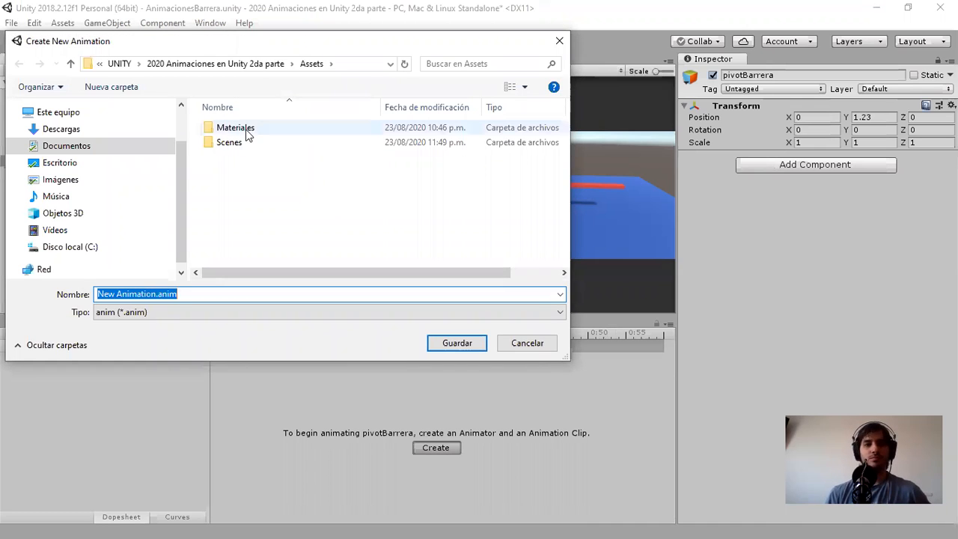
{"action": "left_click", "coordinate": [105, 86]}
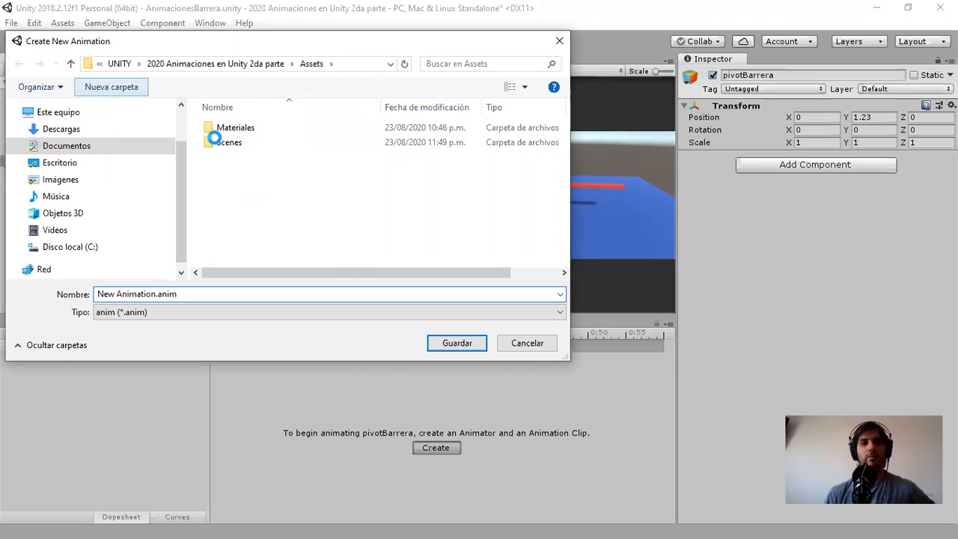
{"action": "type", "text": "Anim"}
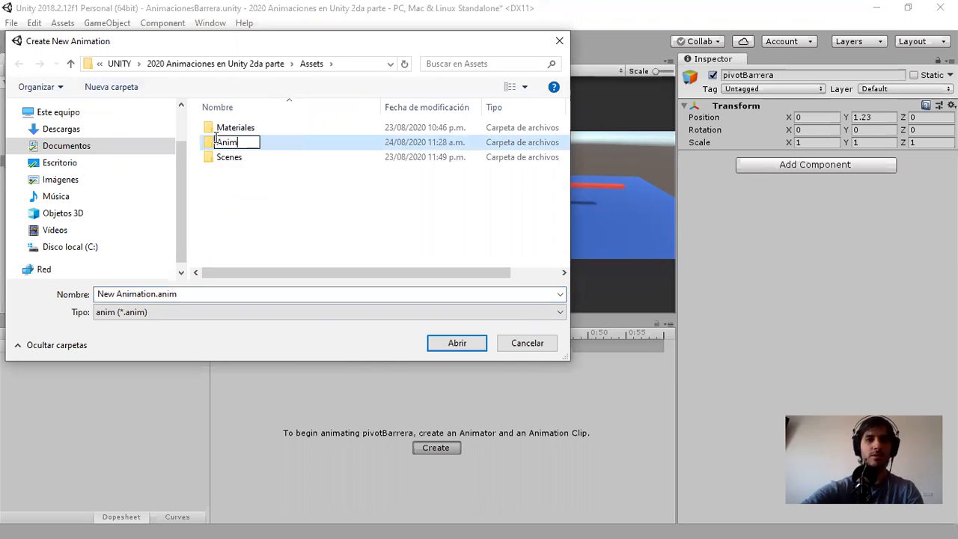
{"action": "type", "text": "ACIONE"}
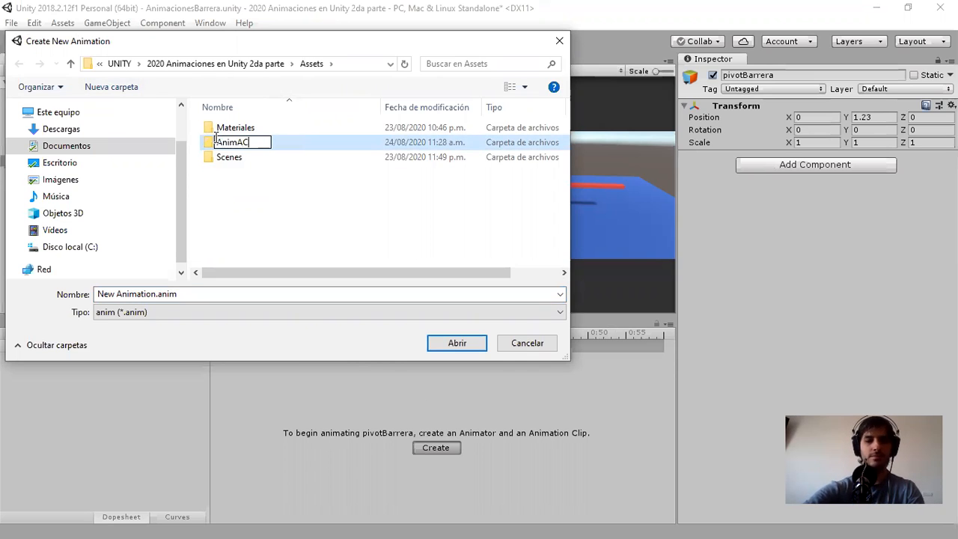
{"action": "key", "text": "BackSpace"}
{"action": "key", "text": "BackSpace"}
{"action": "key", "text": "BackSpace"}
{"action": "key", "text": "BackSpace"}
{"action": "key", "text": "BackSpace"}
{"action": "key", "text": "BackSpace"}
{"action": "type", "text": "aciones"}
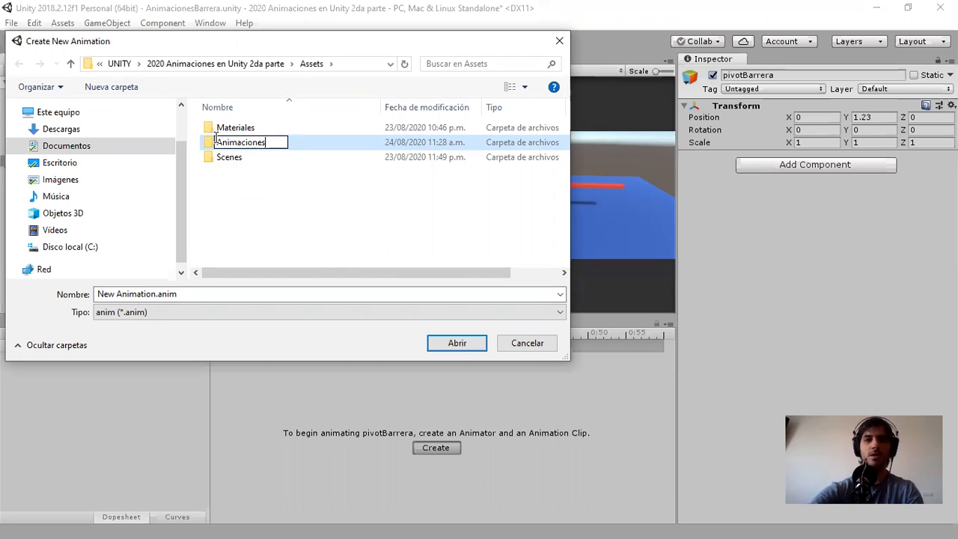
{"action": "key", "text": "Return"}
{"action": "double_click", "coordinate": [266, 130]}
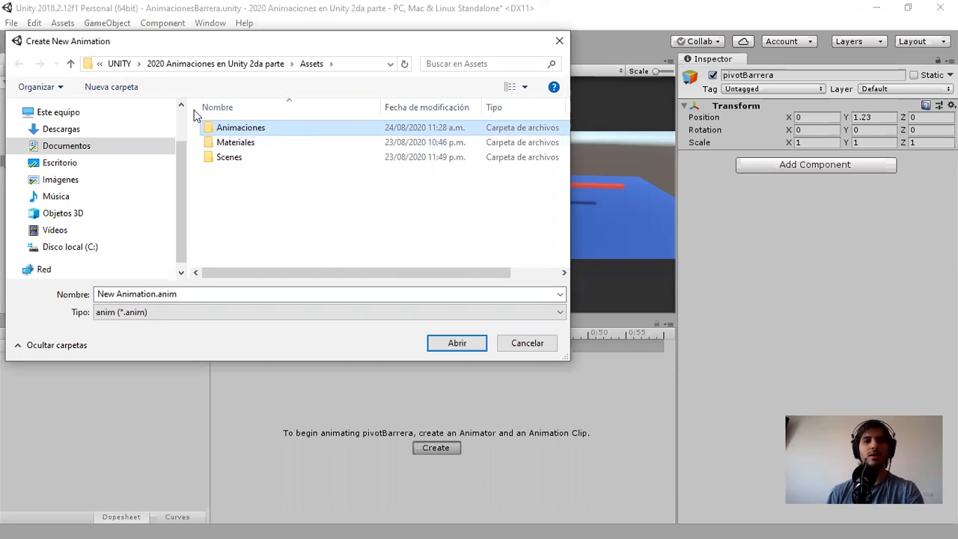
Step: Create a subfolder named Barrera inside the Animaciones folder
{"action": "left_click", "coordinate": [120, 89]}
{"action": "type", "text": "Barrera"}
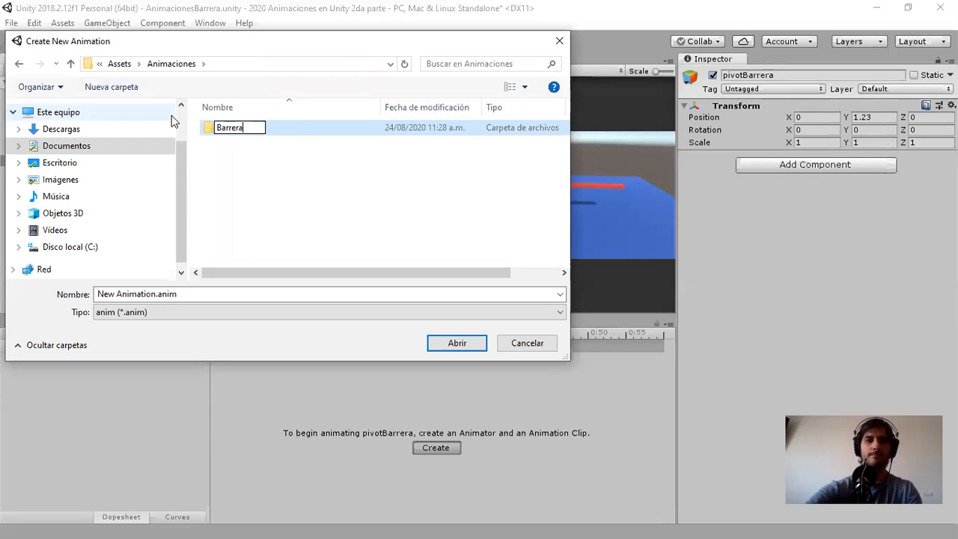
{"action": "key", "text": "Return"}
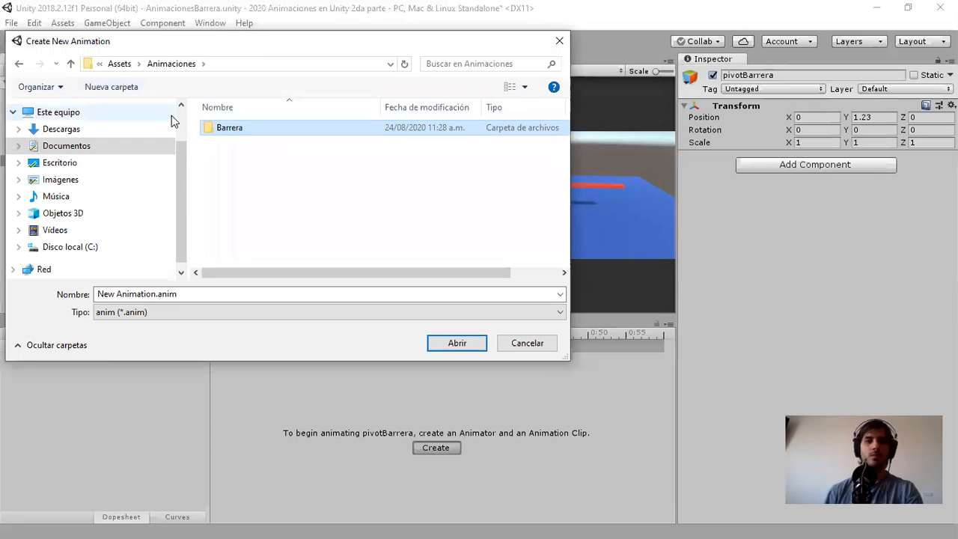
Step: Save the new animation clip as barreraSube inside the Barrera folder
{"action": "double_click", "coordinate": [232, 131]}
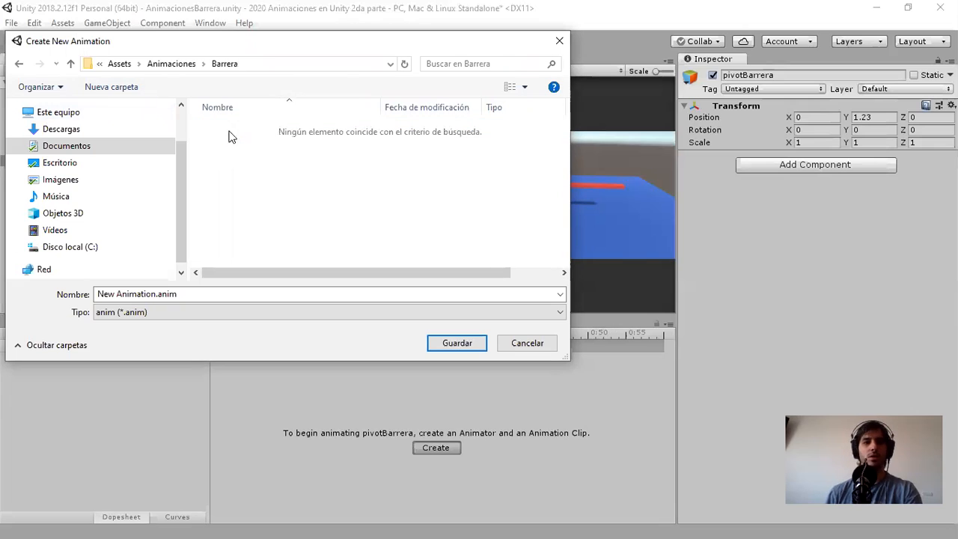
{"action": "left_click_drag", "start_coordinate": [184, 296], "coordinate": [66, 299]}
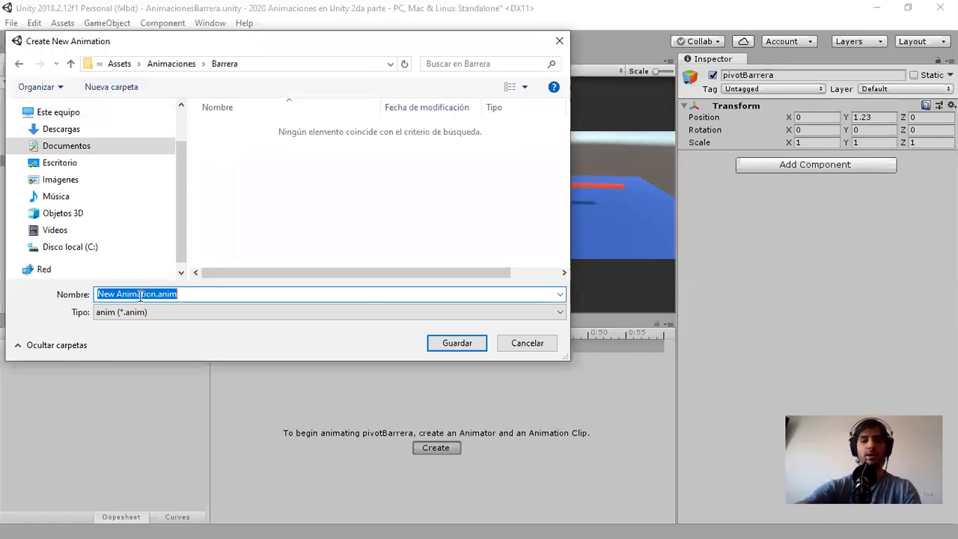
{"action": "type", "text": "barreraSu"}
{"action": "key", "text": "Return"}
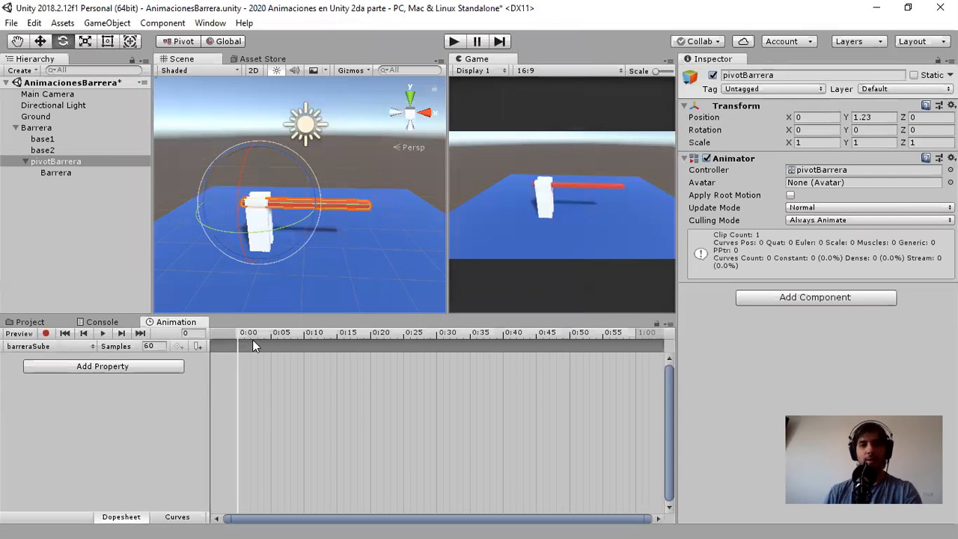
Step: Enable keyframe recording and rotate pivotBarrera upward about 42.6 degrees around Z at the 1:00 mark of the timeline
{"action": "left_click_drag", "start_coordinate": [621, 336], "coordinate": [237, 343]}
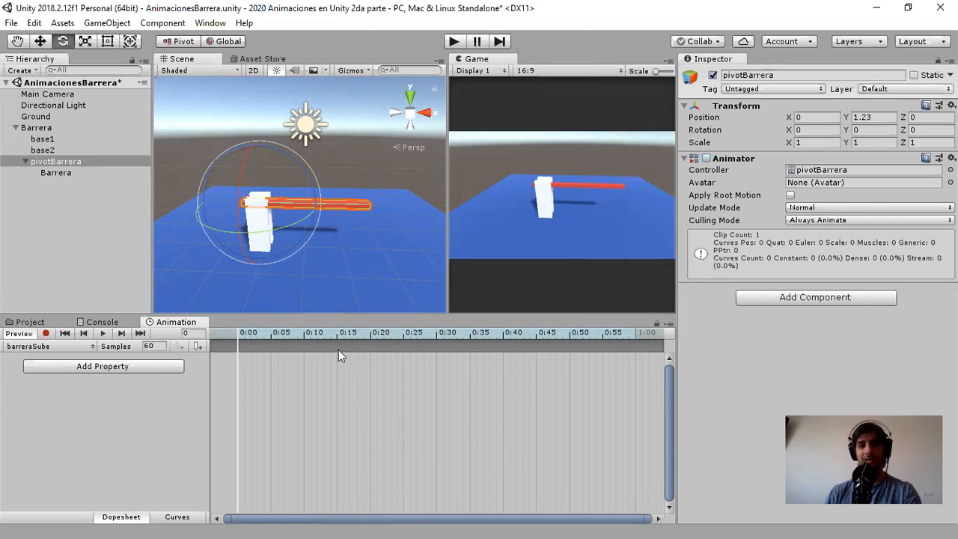
{"action": "left_click", "coordinate": [46, 333]}
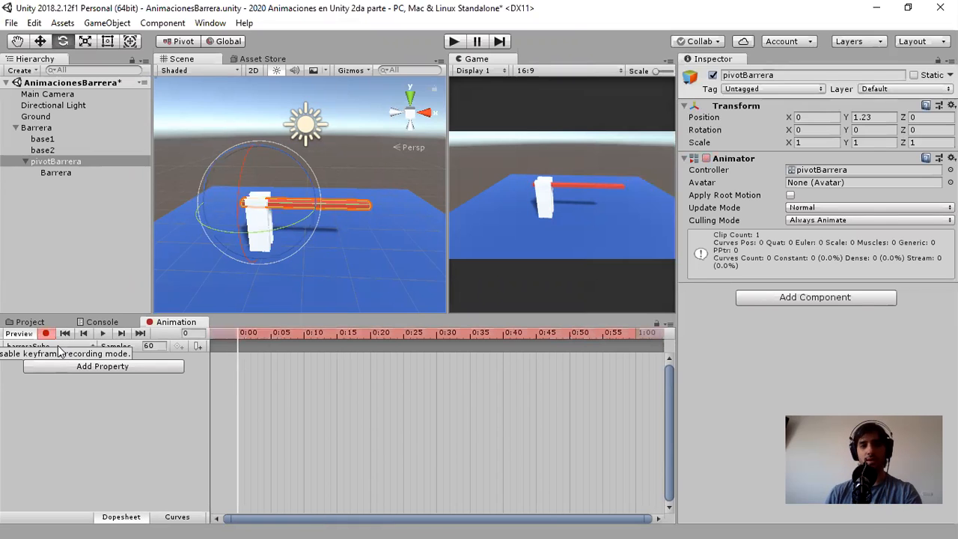
{"action": "left_click_drag", "start_coordinate": [441, 335], "coordinate": [637, 343]}
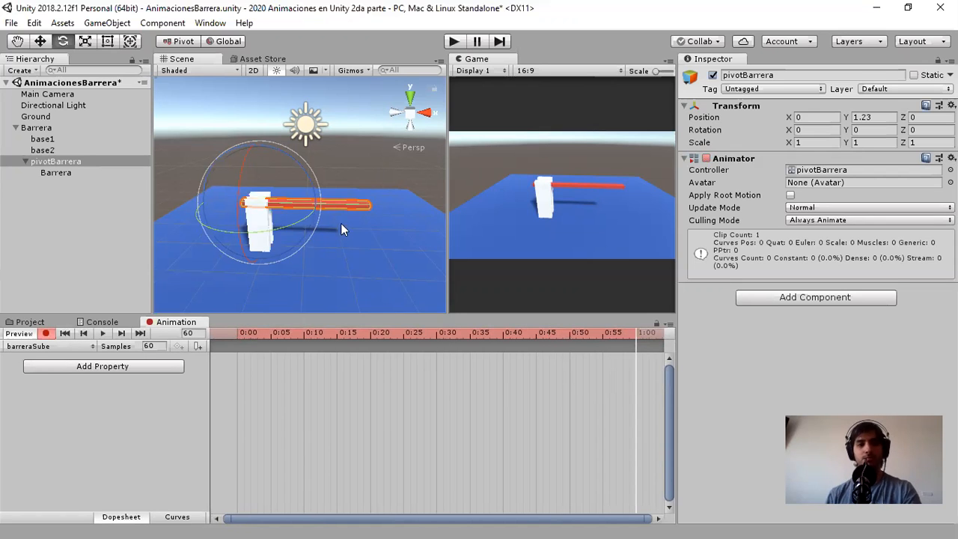
{"action": "left_click_drag", "start_coordinate": [292, 160], "coordinate": [365, 299]}
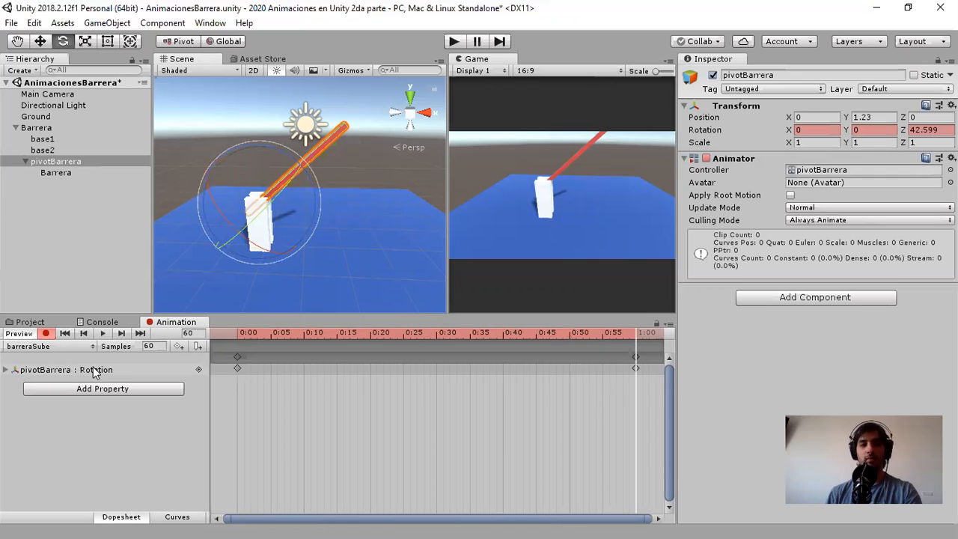
Step: Set the Z rotation of pivotBarrera's keyframe at 1:00 to 40
{"action": "left_click", "coordinate": [634, 356]}
{"action": "left_click_drag", "start_coordinate": [631, 347], "coordinate": [630, 350]}
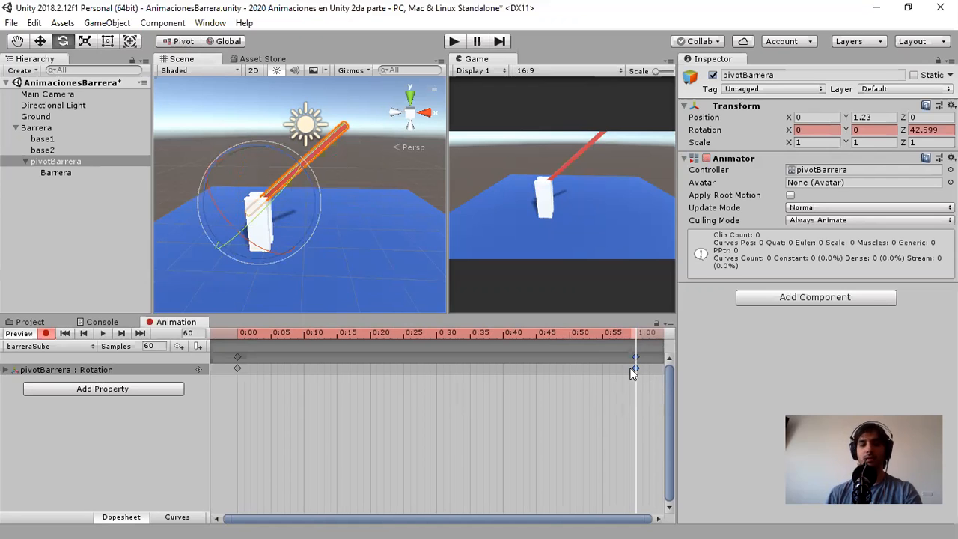
{"action": "left_click", "coordinate": [924, 129]}
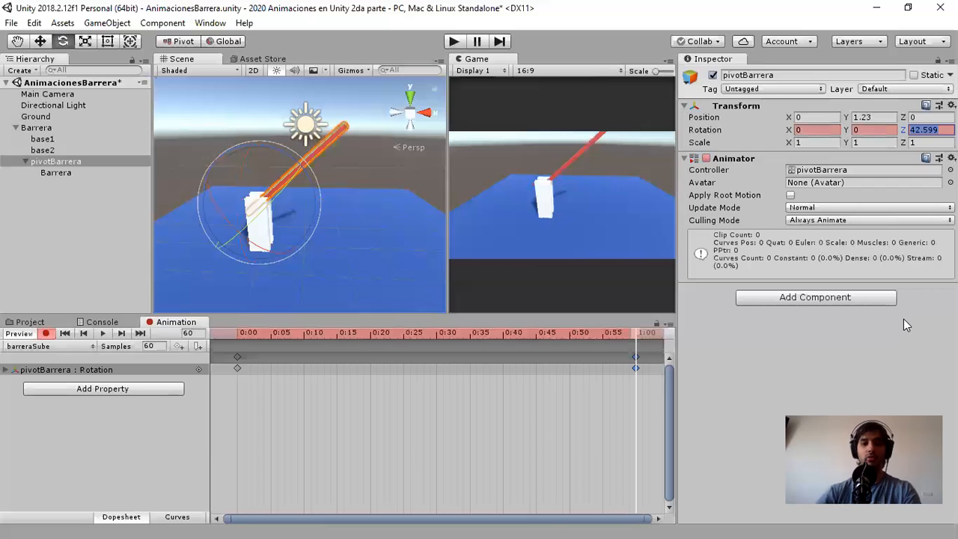
{"action": "type", "text": "40"}
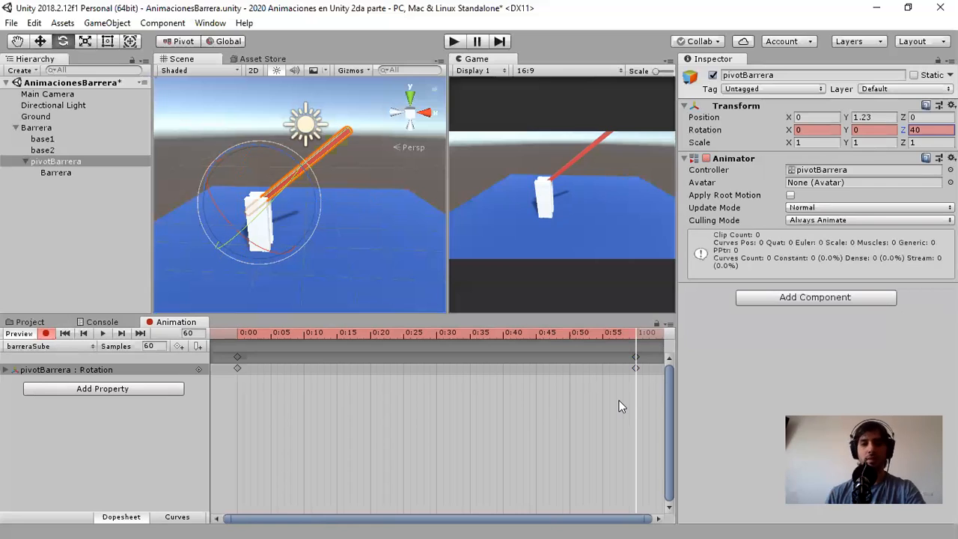
Step: Preview the barreraSube clip from frame 0, stop the playback and turn off keyframe recording
{"action": "left_click_drag", "start_coordinate": [635, 336], "coordinate": [231, 344]}
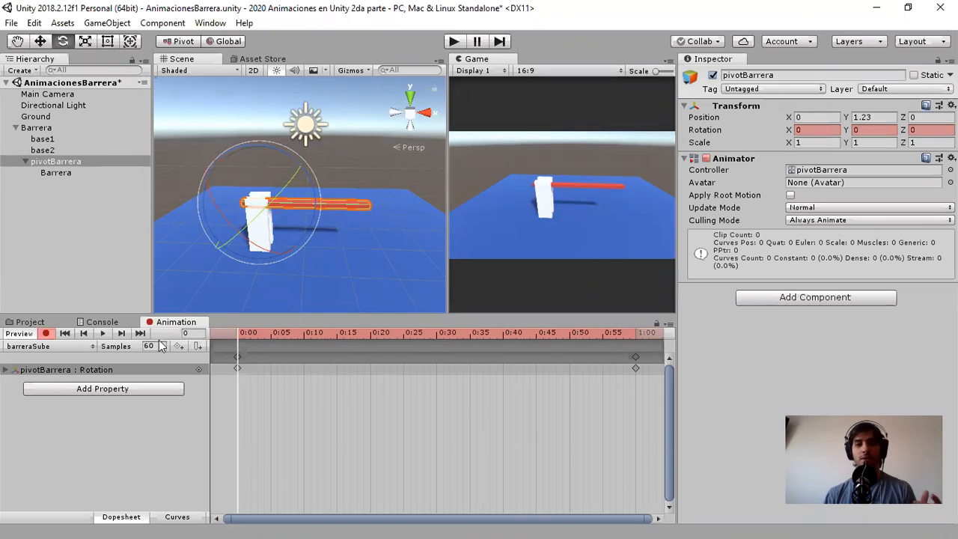
{"action": "left_click", "coordinate": [103, 332]}
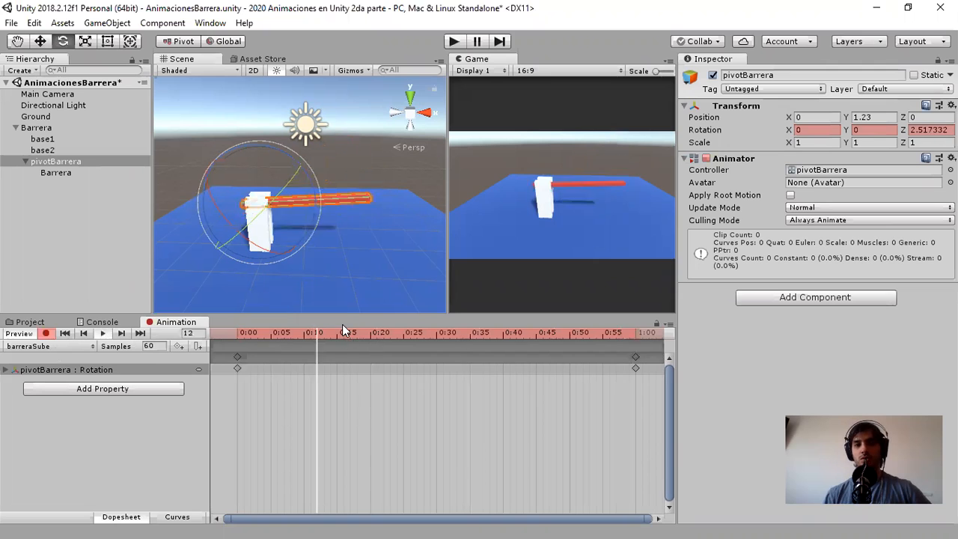
{"action": "left_click", "coordinate": [103, 333]}
{"action": "left_click", "coordinate": [47, 333]}
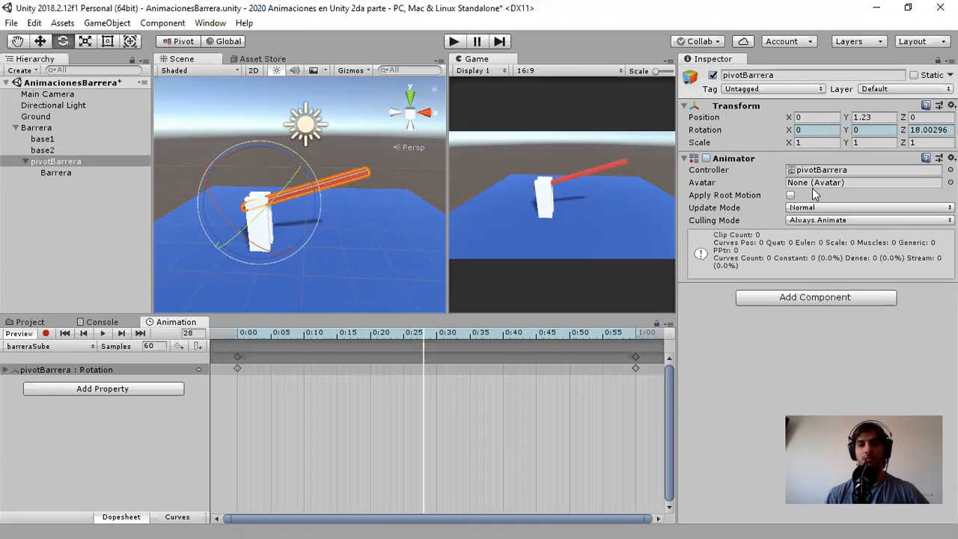
Step: Inspect the barreraSube clip and the pivotBarrera controller in the Barrera folder, and briefly run the scene to watch the barrier
{"action": "left_click", "coordinate": [27, 322]}
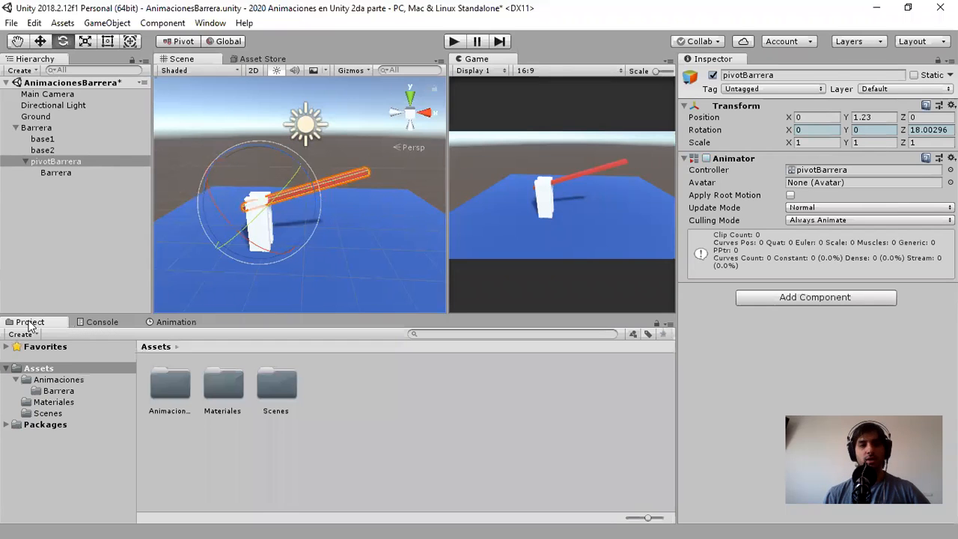
{"action": "left_click", "coordinate": [63, 390]}
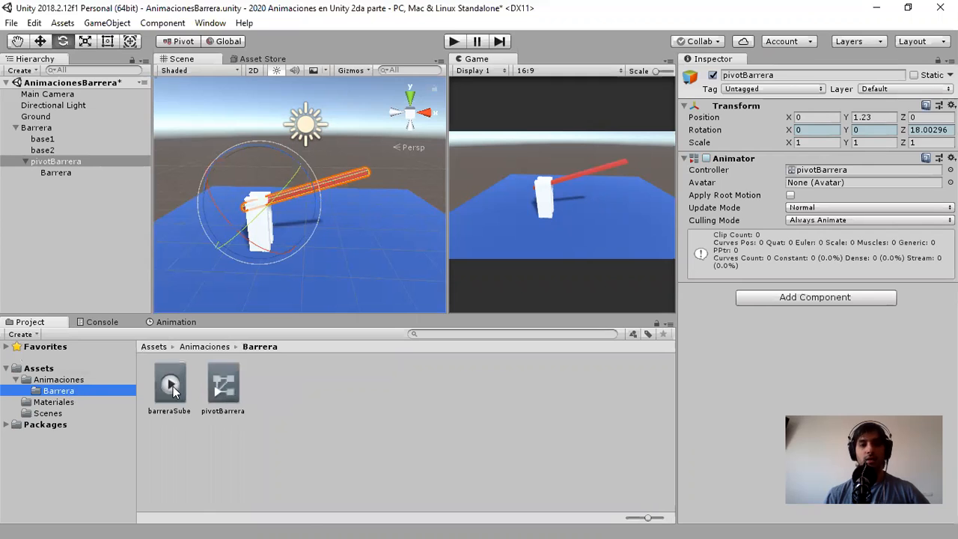
{"action": "left_click", "coordinate": [183, 384]}
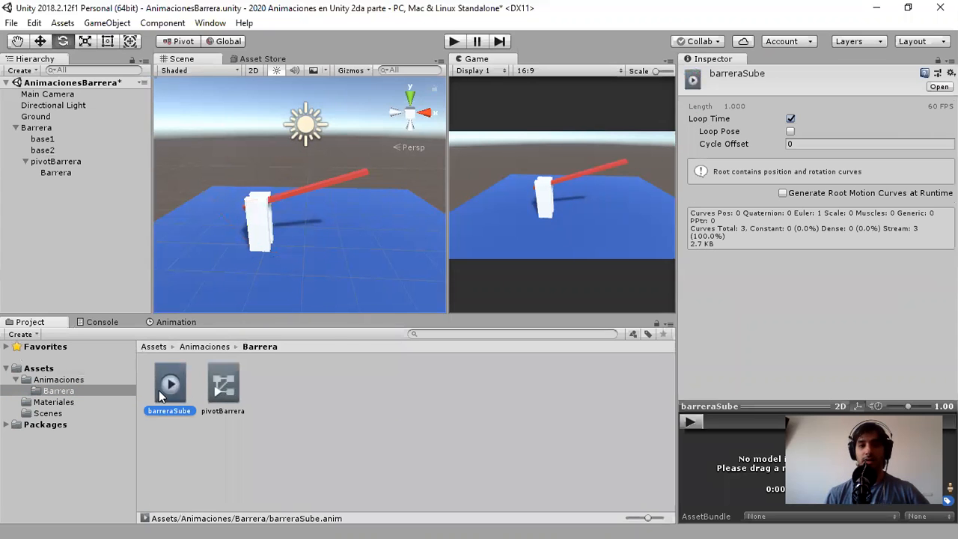
{"action": "left_click", "coordinate": [224, 386]}
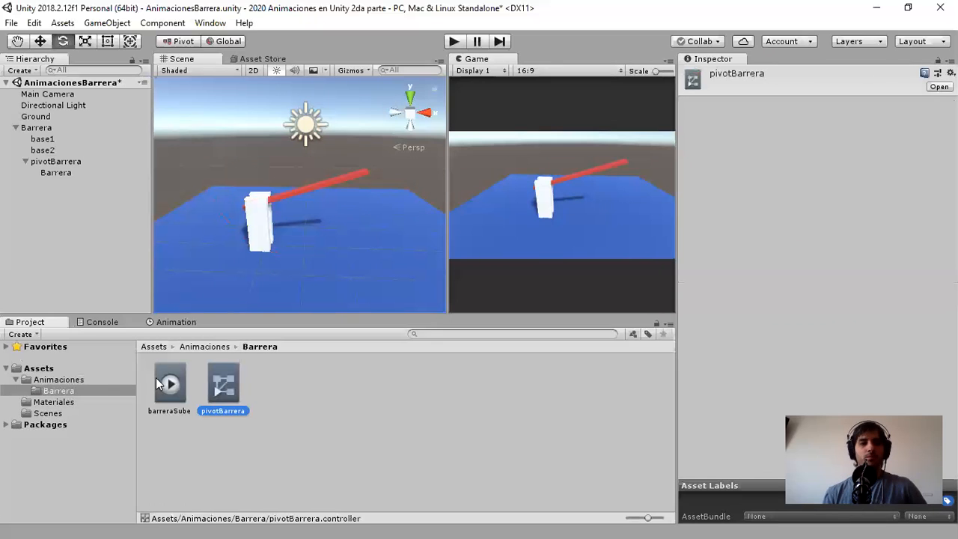
{"action": "left_click", "coordinate": [453, 41]}
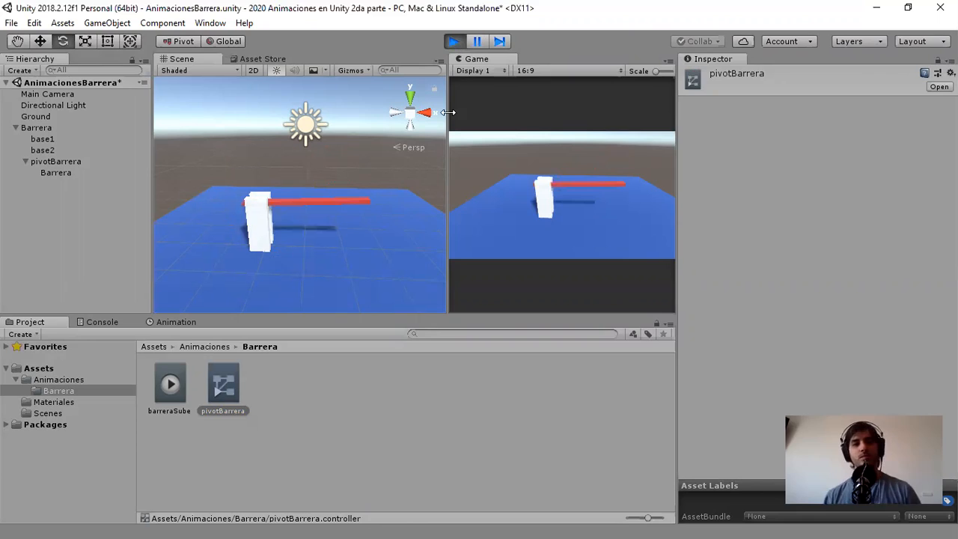
{"action": "left_click", "coordinate": [456, 42]}
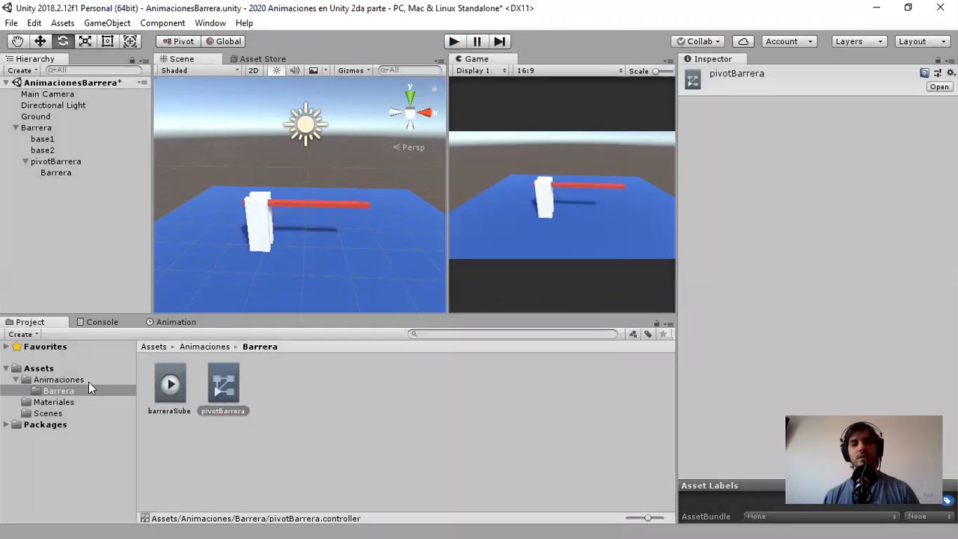
Step: Disable Loop Time on the barreraSube clip and test the scene in play mode
{"action": "left_click", "coordinate": [170, 384]}
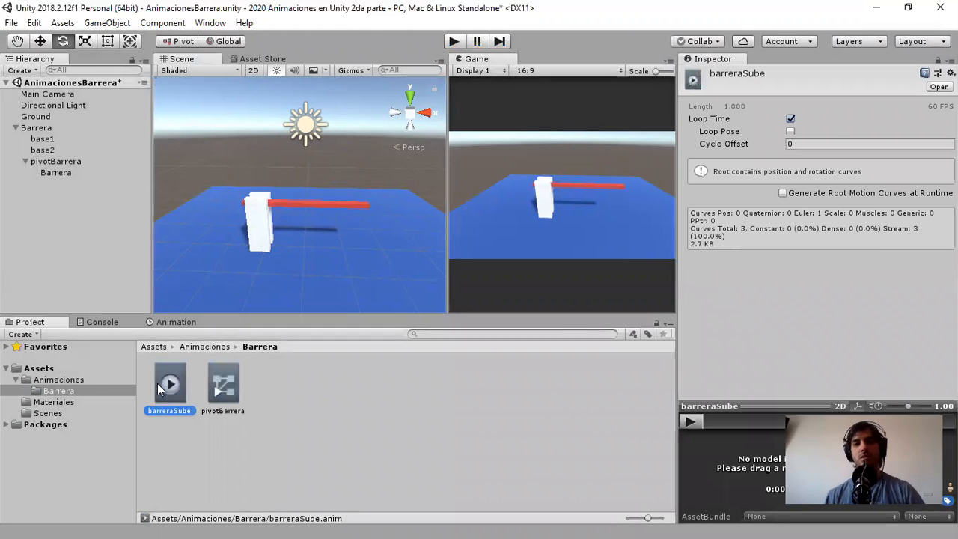
{"action": "left_click", "coordinate": [790, 119]}
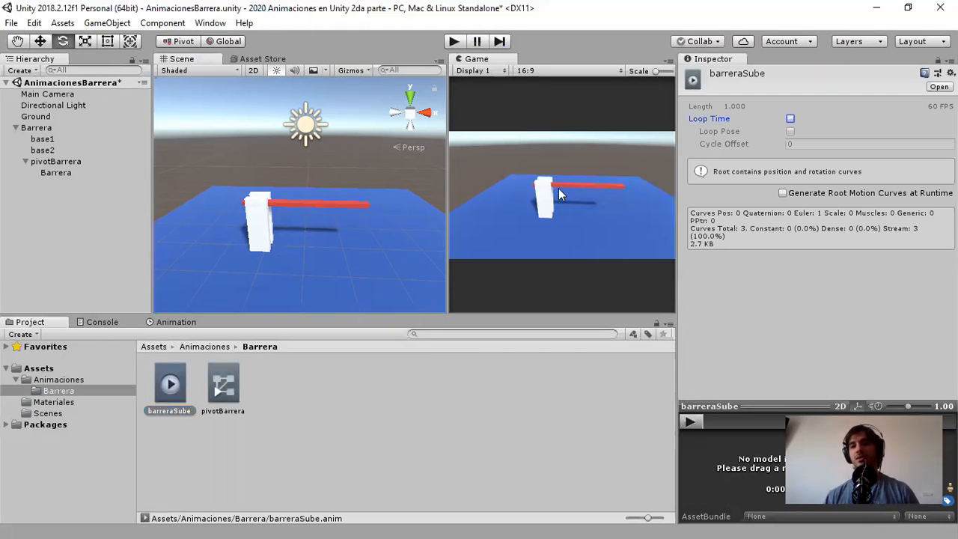
{"action": "key", "text": "ctrl+p"}
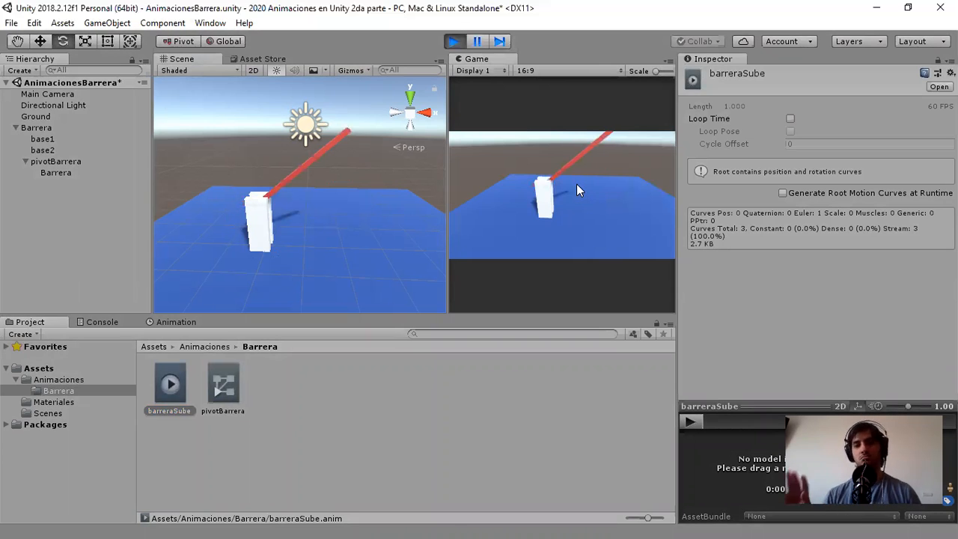
{"action": "left_click", "coordinate": [455, 42]}
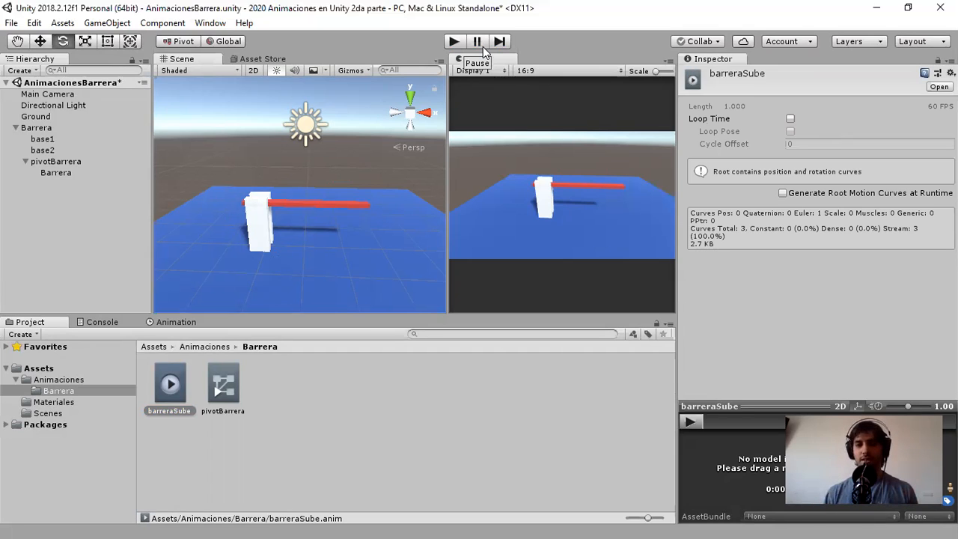
Step: Open the pivotBarrera controller in the Animator and dock the Hierarchy beside the Project window
{"action": "left_click", "coordinate": [624, 405]}
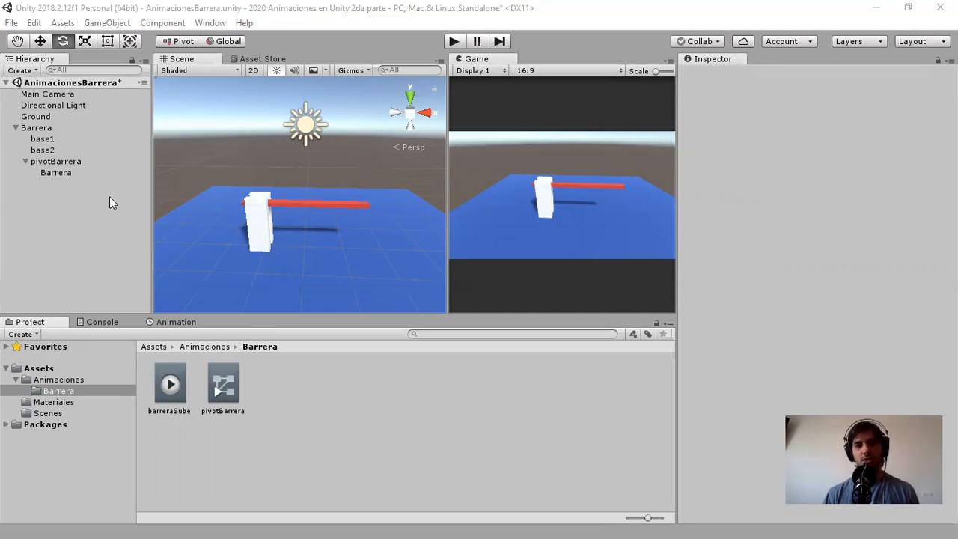
{"action": "left_click", "coordinate": [67, 161]}
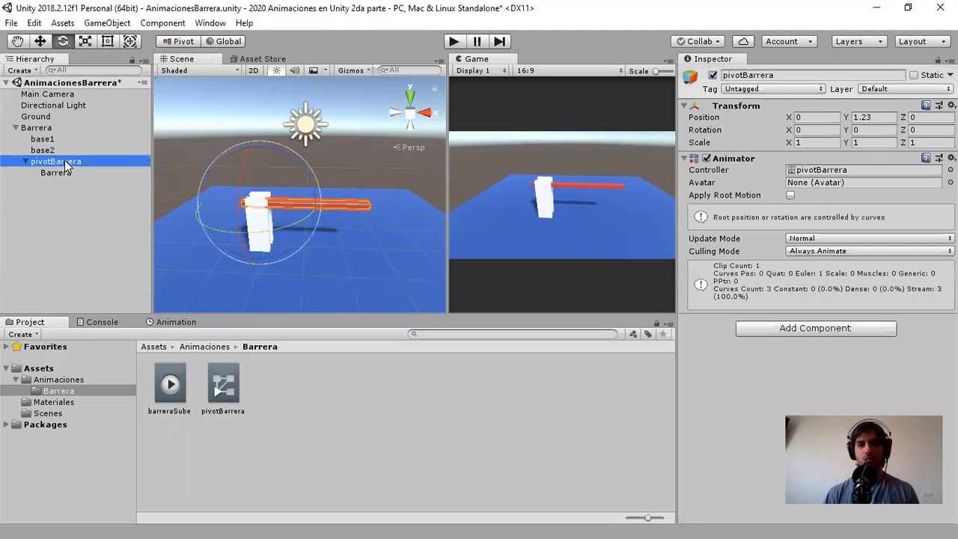
{"action": "left_click", "coordinate": [224, 385]}
{"action": "double_click", "coordinate": [224, 385]}
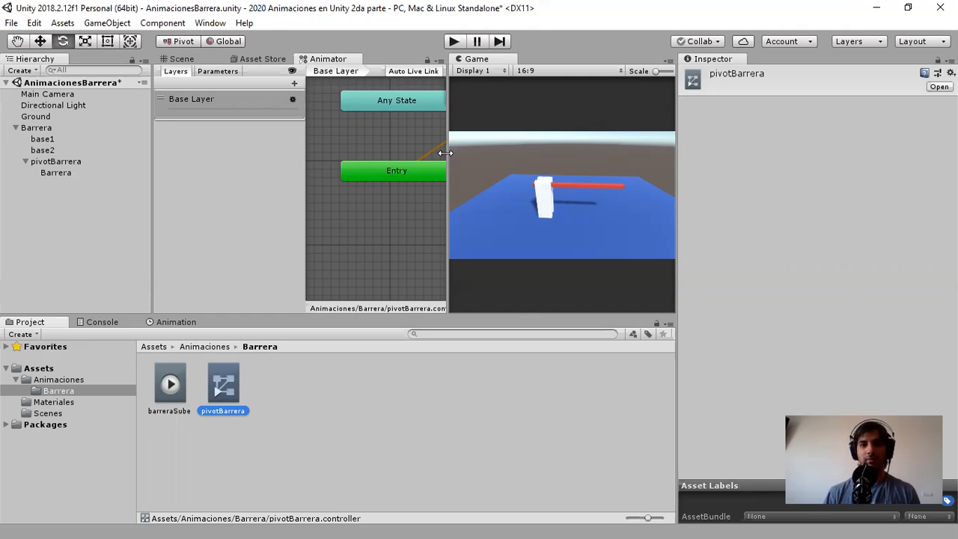
{"action": "left_click", "coordinate": [379, 152]}
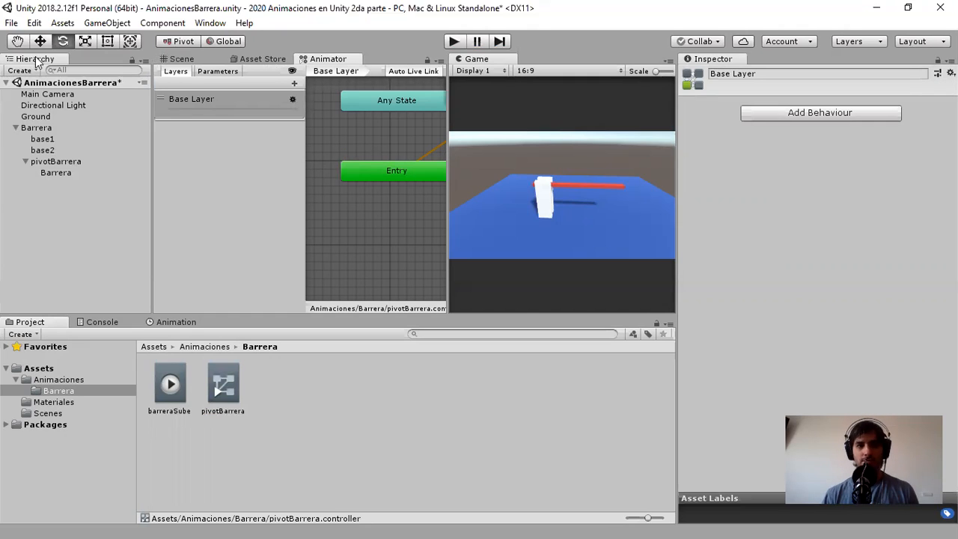
{"action": "left_click_drag", "start_coordinate": [35, 60], "coordinate": [220, 366]}
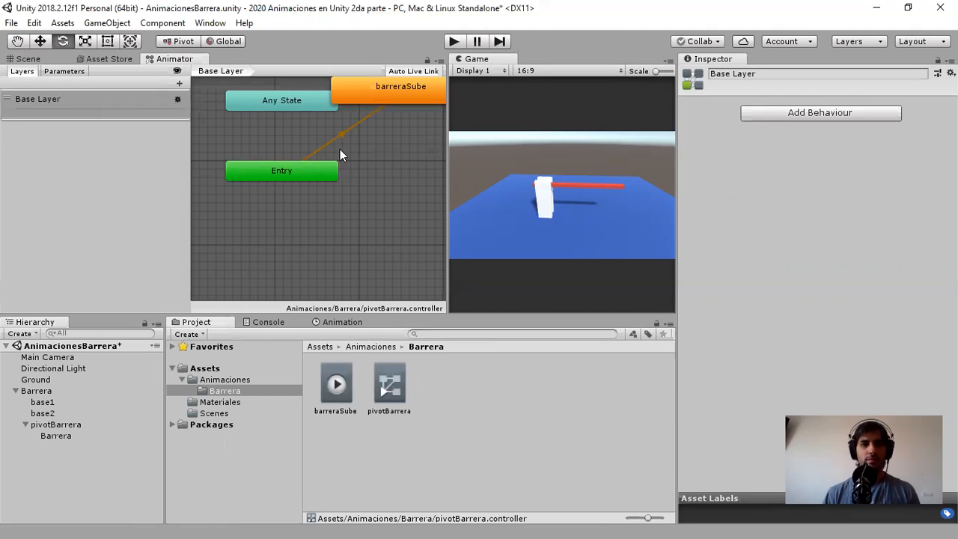
Step: Move the barreraSube state away from Any State to a free spot below the Entry node
{"action": "scroll", "coordinate": [322, 160], "scroll_direction": "down", "scroll_amount": 3}
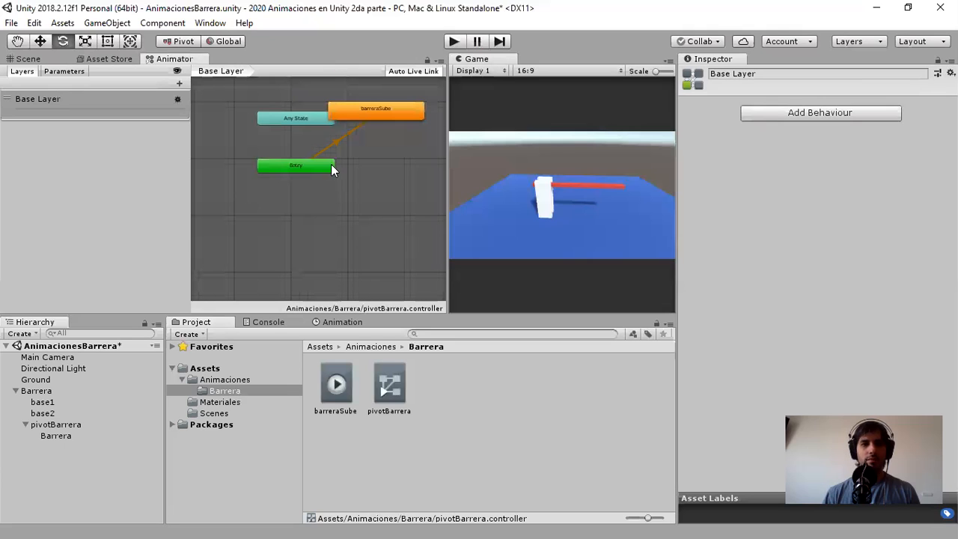
{"action": "scroll", "coordinate": [278, 172], "scroll_direction": "down", "scroll_amount": 2}
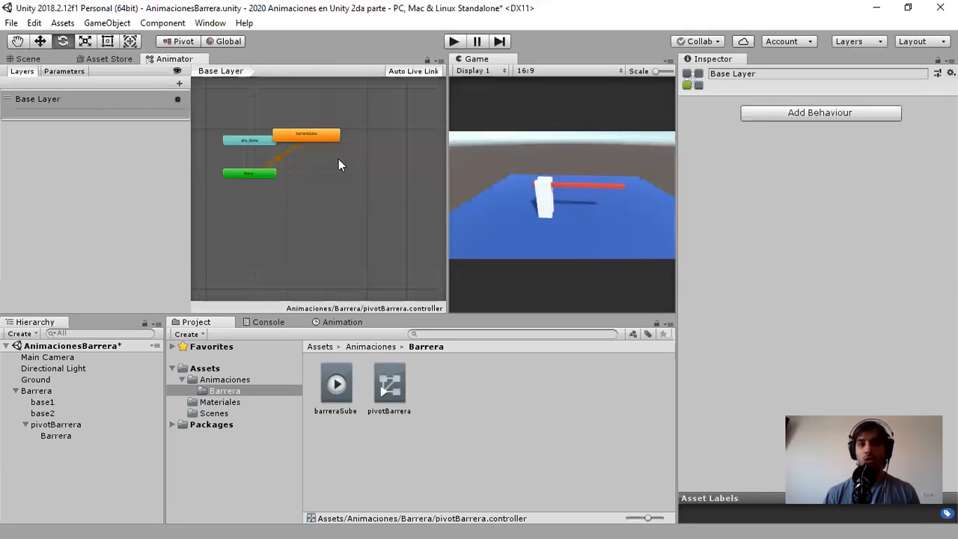
{"action": "scroll", "coordinate": [345, 168], "scroll_direction": "down", "scroll_amount": 2}
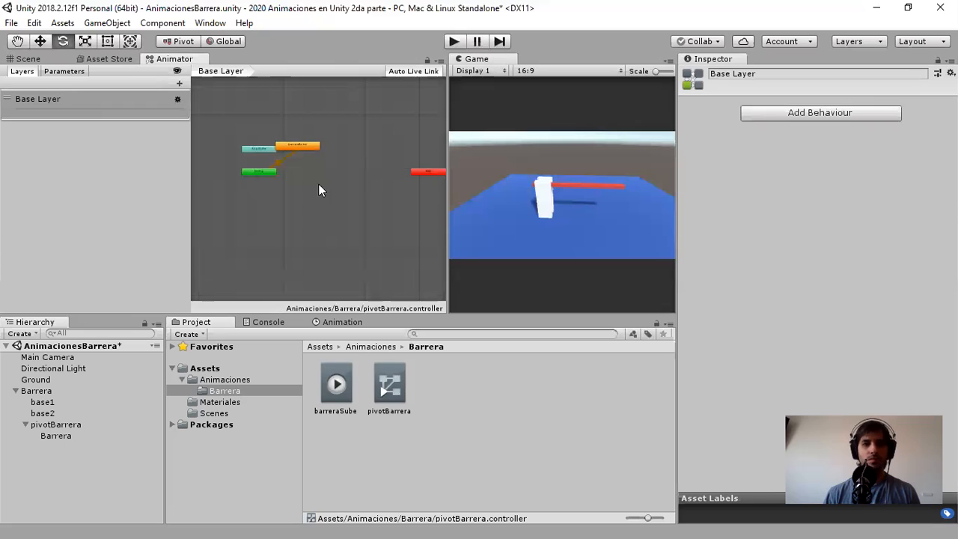
{"action": "scroll", "coordinate": [287, 144], "scroll_direction": "up", "scroll_amount": 1}
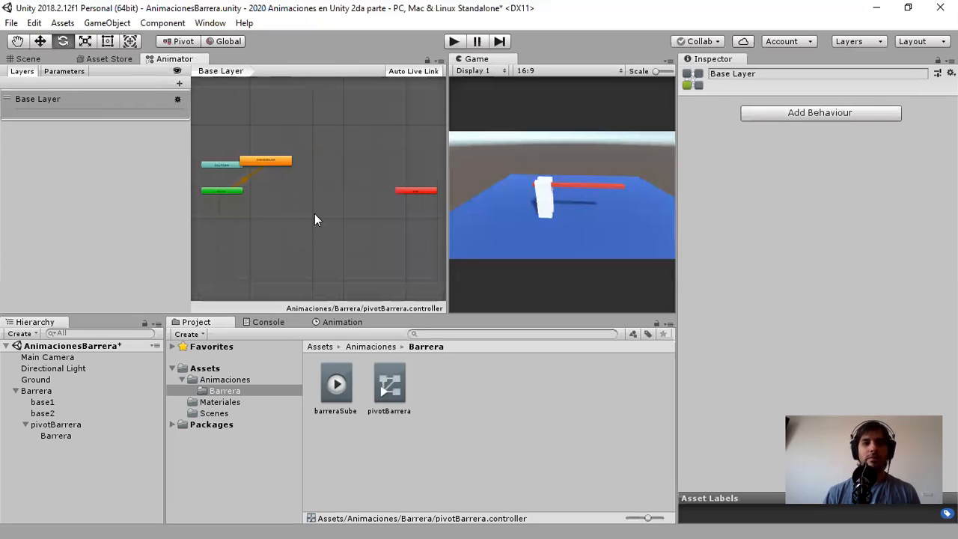
{"action": "left_click_drag", "start_coordinate": [265, 160], "coordinate": [277, 224]}
{"action": "scroll", "coordinate": [333, 224], "scroll_direction": "down", "scroll_amount": 1}
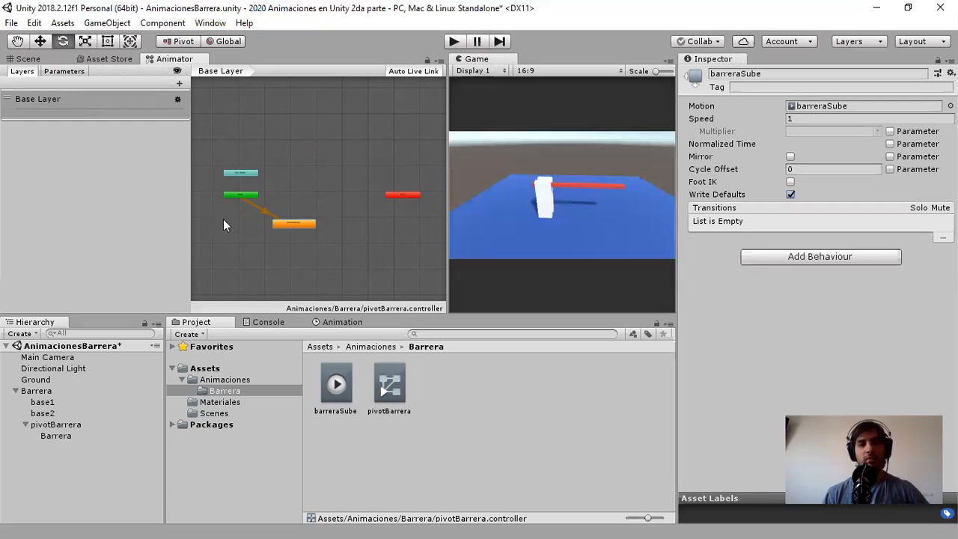
Step: Move the Exit node closer to the Entry and barreraSube nodes in the Base Layer graph
{"action": "scroll", "coordinate": [224, 219], "scroll_direction": "up", "scroll_amount": 2}
{"action": "scroll", "coordinate": [243, 215], "scroll_direction": "up", "scroll_amount": 2}
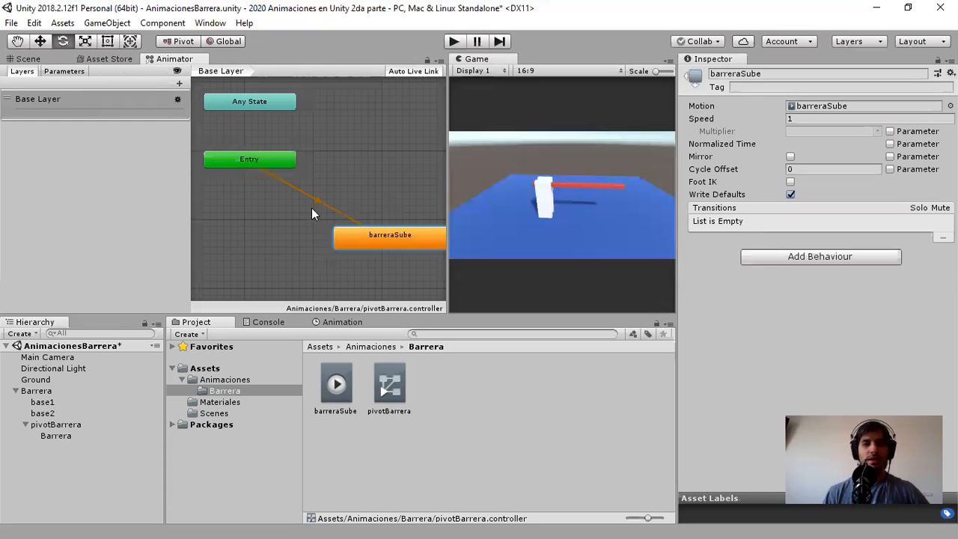
{"action": "scroll", "coordinate": [311, 210], "scroll_direction": "down", "scroll_amount": 3}
{"action": "scroll", "coordinate": [410, 187], "scroll_direction": "down", "scroll_amount": 1}
{"action": "left_click_drag", "start_coordinate": [409, 188], "coordinate": [314, 191]}
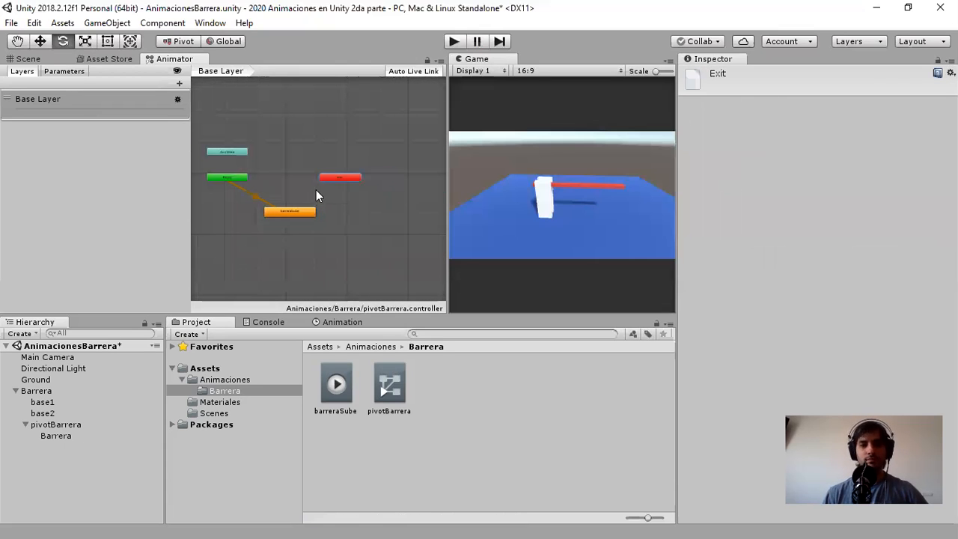
Step: Select pivotBarrera and run the scene in play mode, watching the barreraSube state in the Animator with the object selected and deselected
{"action": "left_click", "coordinate": [59, 425]}
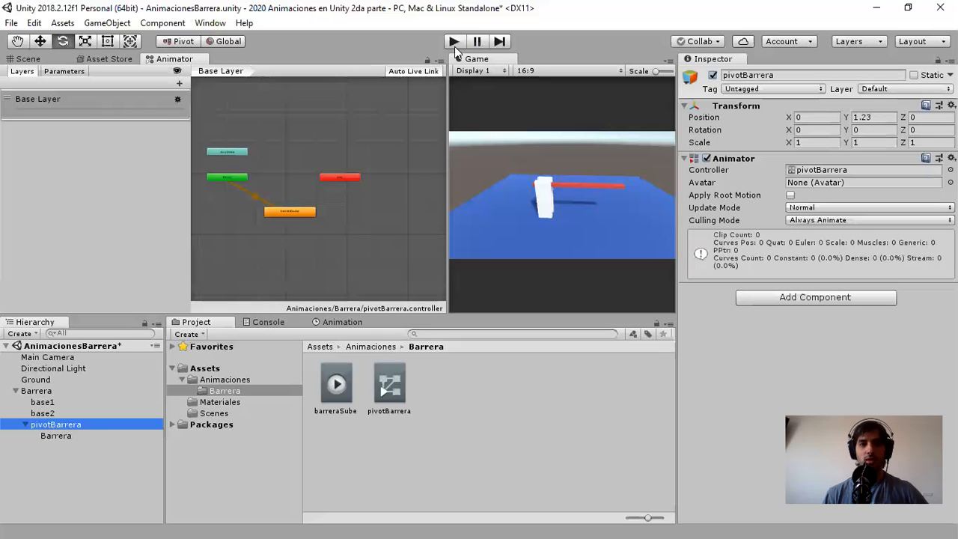
{"action": "scroll", "coordinate": [306, 197], "scroll_direction": "up", "scroll_amount": 3}
{"action": "scroll", "coordinate": [306, 197], "scroll_direction": "up", "scroll_amount": 2}
{"action": "middle_click_drag", "start_coordinate": [306, 197], "coordinate": [385, 200]}
{"action": "scroll", "coordinate": [367, 196], "scroll_direction": "down", "scroll_amount": 1}
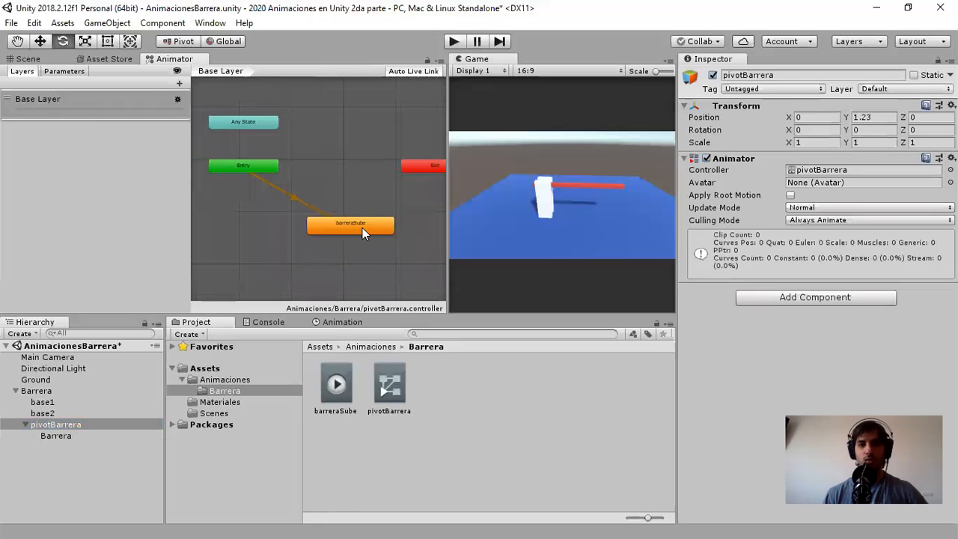
{"action": "left_click", "coordinate": [453, 41]}
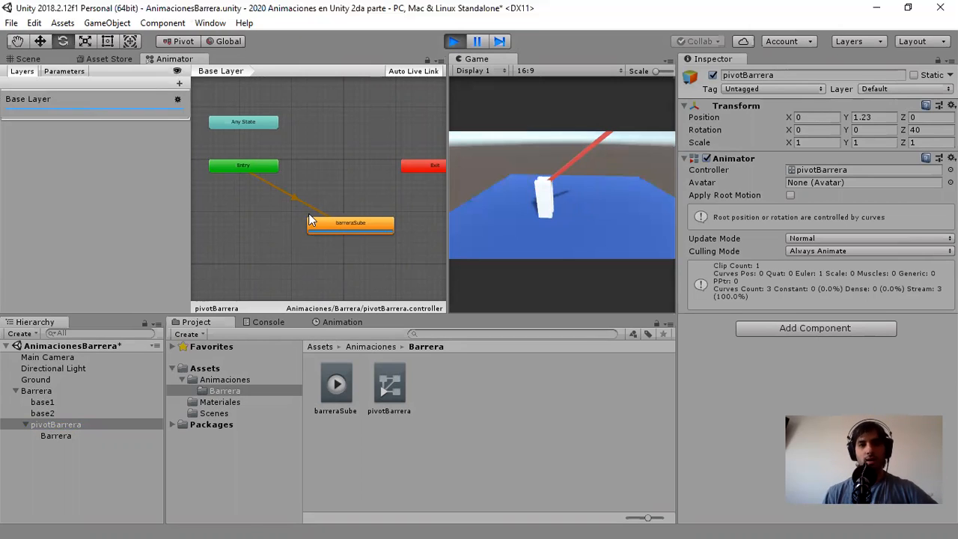
{"action": "left_click", "coordinate": [58, 449]}
{"action": "left_click", "coordinate": [452, 41]}
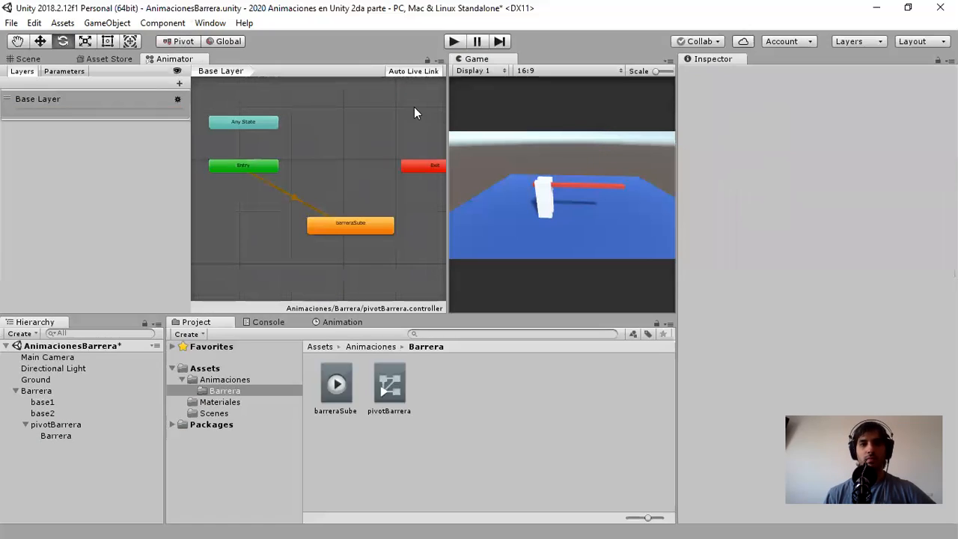
{"action": "key", "text": "ctrl+p"}
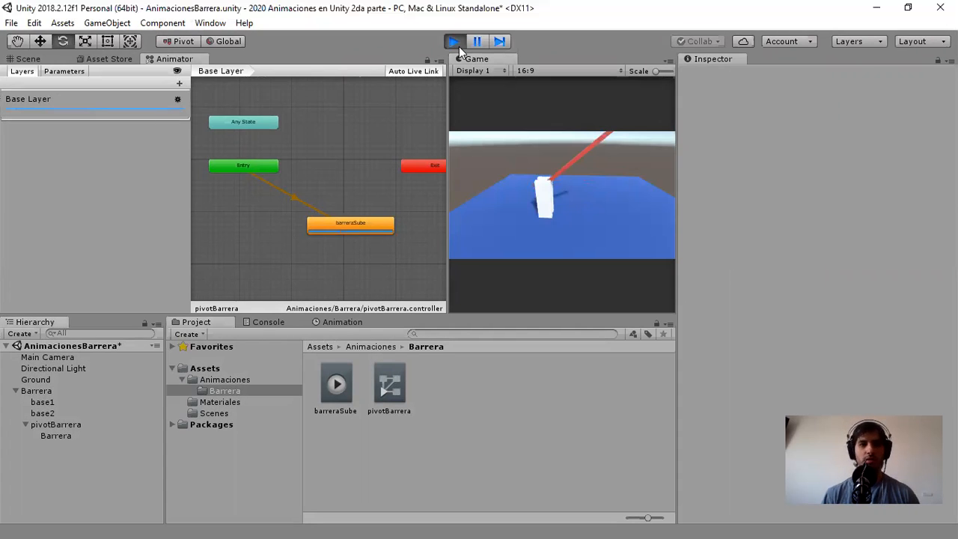
{"action": "key", "text": "ctrl+p"}
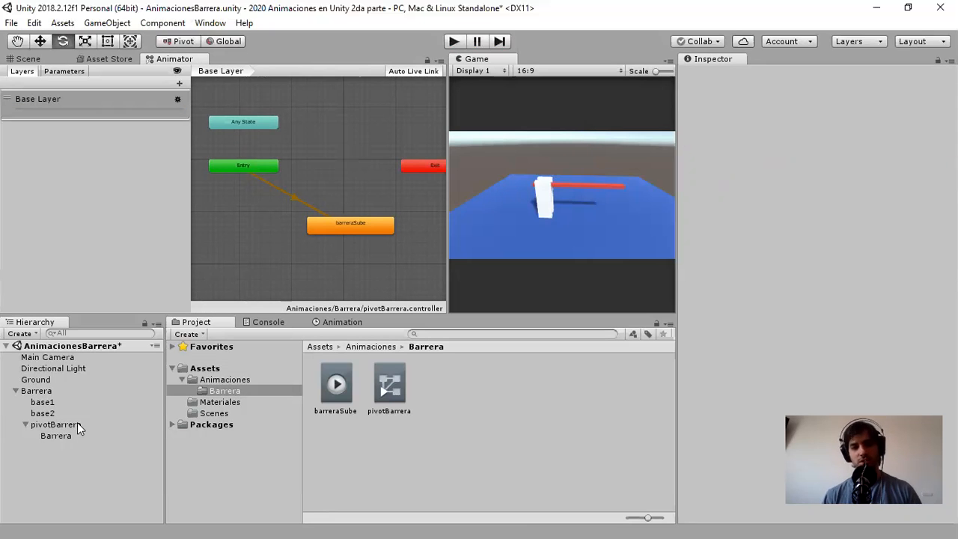
Step: Examine the barreraSube, Entry and Exit nodes of the pivotBarrera controller and their properties
{"action": "left_click", "coordinate": [105, 424]}
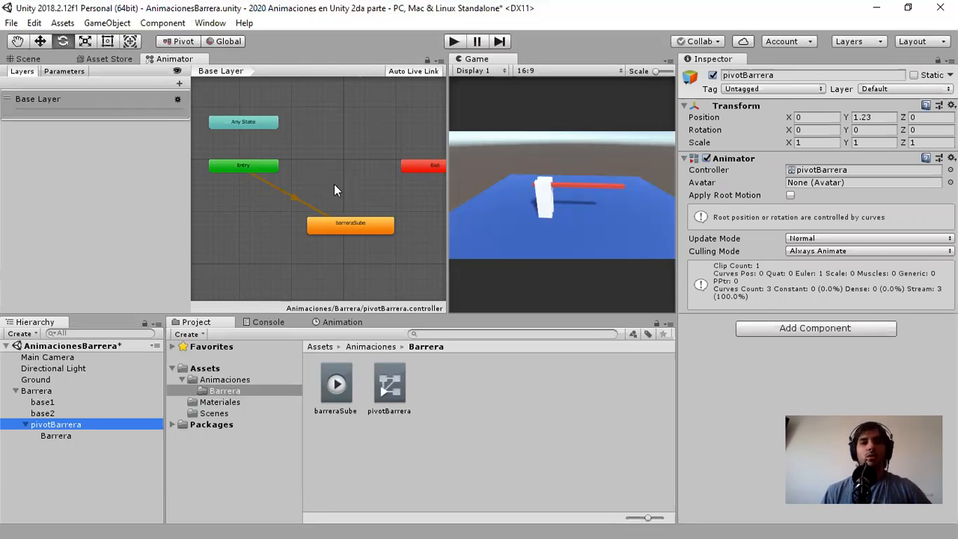
{"action": "scroll", "coordinate": [336, 187], "scroll_direction": "down", "scroll_amount": 1}
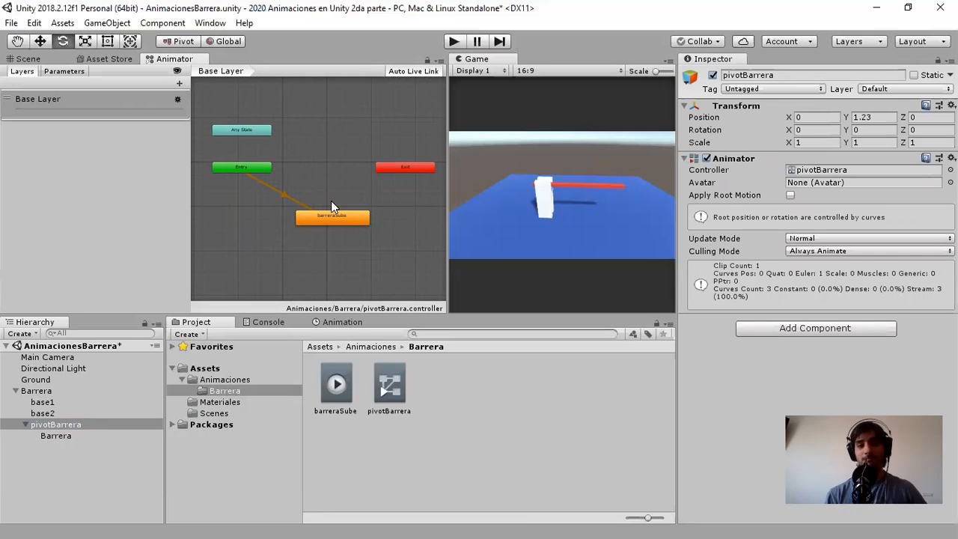
{"action": "left_click_drag", "start_coordinate": [317, 223], "coordinate": [323, 223]}
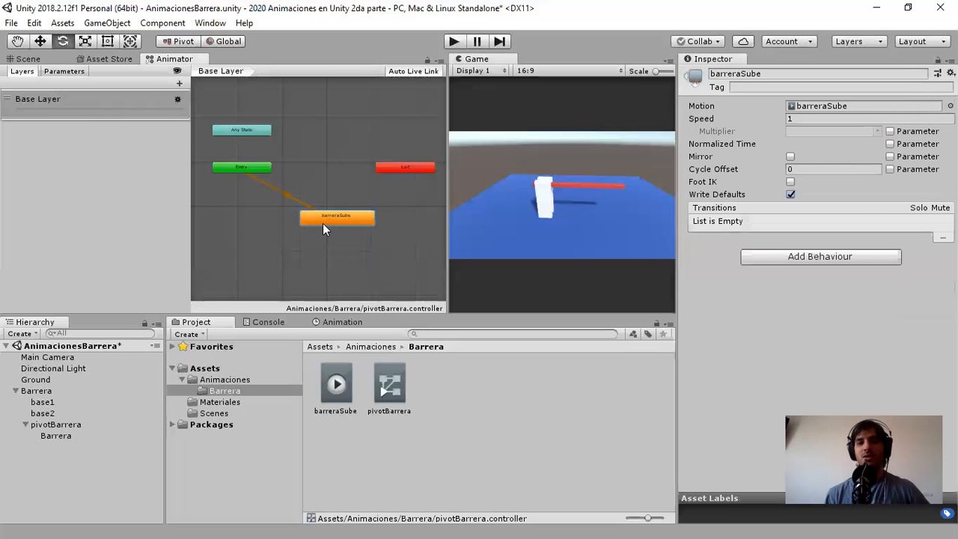
{"action": "scroll", "coordinate": [323, 223], "scroll_direction": "up", "scroll_amount": 1}
{"action": "scroll", "coordinate": [327, 223], "scroll_direction": "down", "scroll_amount": 1}
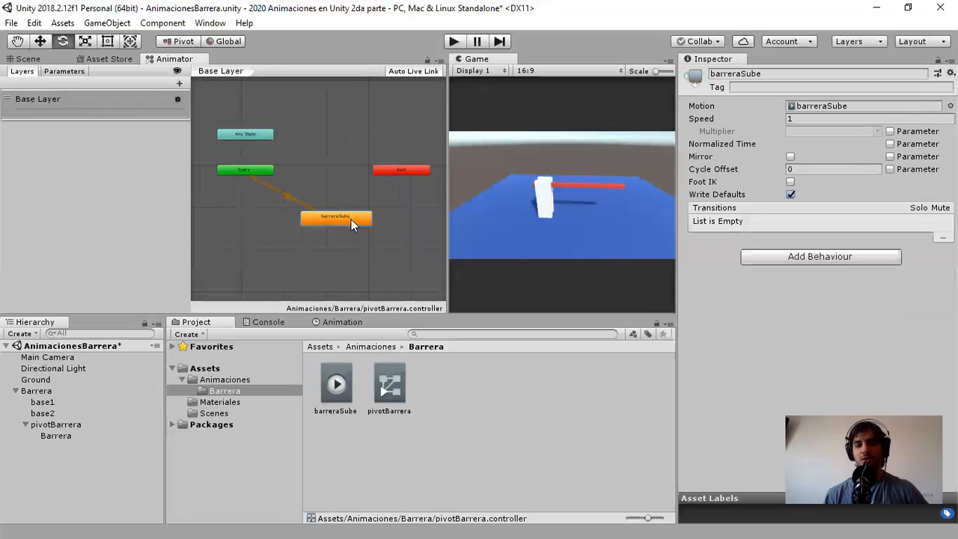
{"action": "scroll", "coordinate": [337, 213], "scroll_direction": "up", "scroll_amount": 2}
{"action": "middle_click_drag", "start_coordinate": [338, 199], "coordinate": [320, 164]}
{"action": "left_click", "coordinate": [269, 147]}
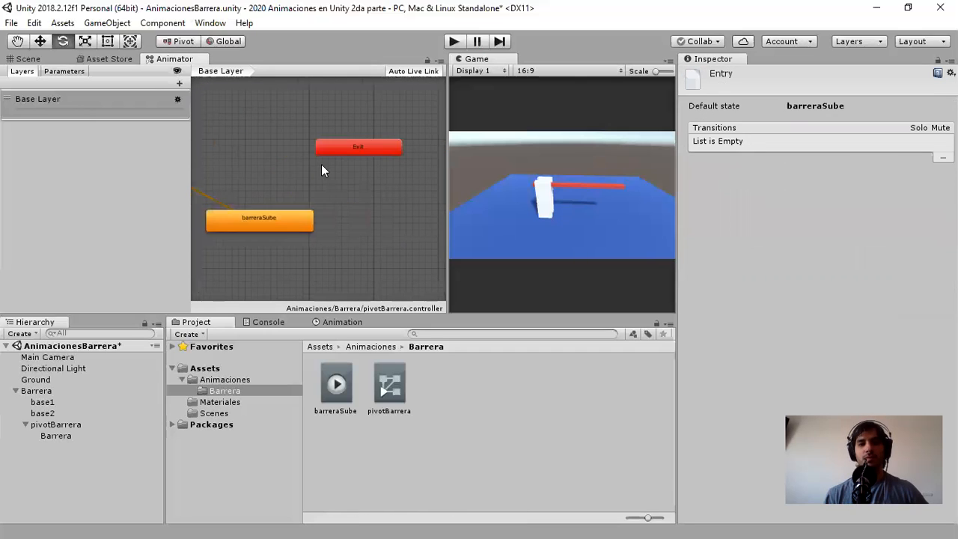
{"action": "left_click", "coordinate": [351, 149]}
{"action": "middle_click_drag", "start_coordinate": [357, 218], "coordinate": [477, 228]}
{"action": "left_click", "coordinate": [247, 162]}
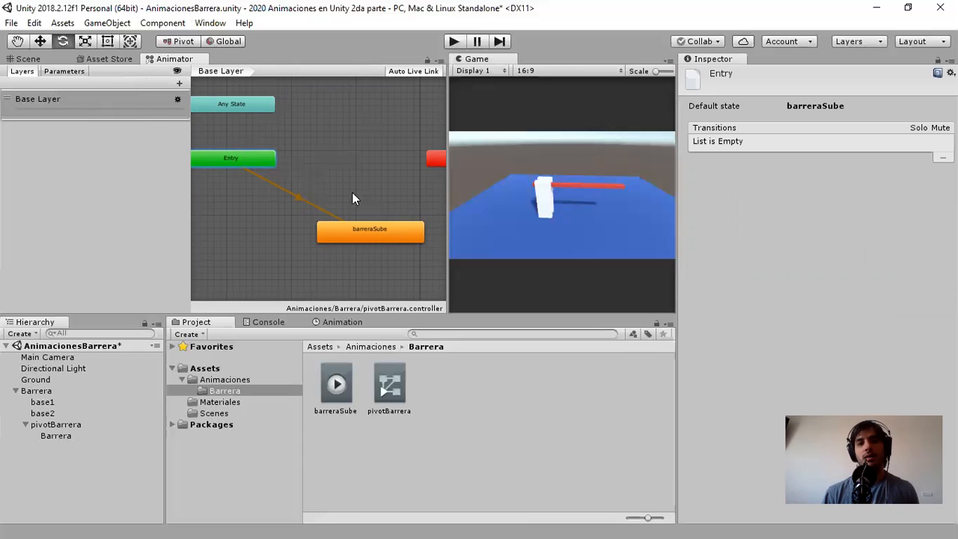
{"action": "middle_click_drag", "start_coordinate": [352, 191], "coordinate": [262, 197]}
{"action": "left_click", "coordinate": [350, 166]}
{"action": "middle_click_drag", "start_coordinate": [351, 198], "coordinate": [356, 199]}
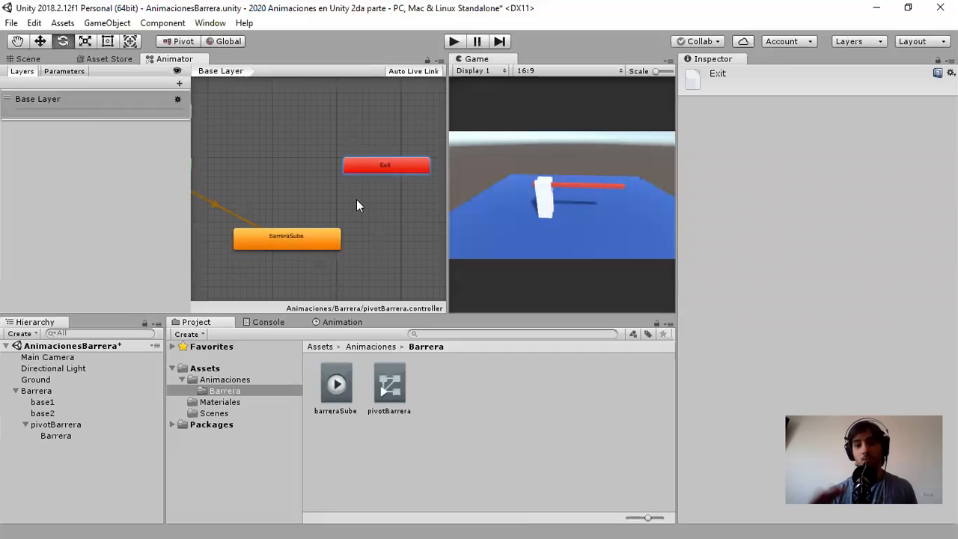
Step: Move the Any State node slightly higher, farther above the Entry node in the Base Layer graph
{"action": "scroll", "coordinate": [356, 199], "scroll_direction": "down", "scroll_amount": 2}
{"action": "middle_click_drag", "start_coordinate": [340, 199], "coordinate": [392, 210]}
{"action": "left_click", "coordinate": [288, 150]}
{"action": "mouse_move", "coordinate": [275, 146]}
{"action": "left_mouse_down"}
{"action": "mouse_move", "coordinate": [361, 163]}
{"action": "mouse_move", "coordinate": [359, 133]}
{"action": "mouse_move", "coordinate": [253, 136]}
{"action": "mouse_move", "coordinate": [265, 137]}
{"action": "left_mouse_up"}
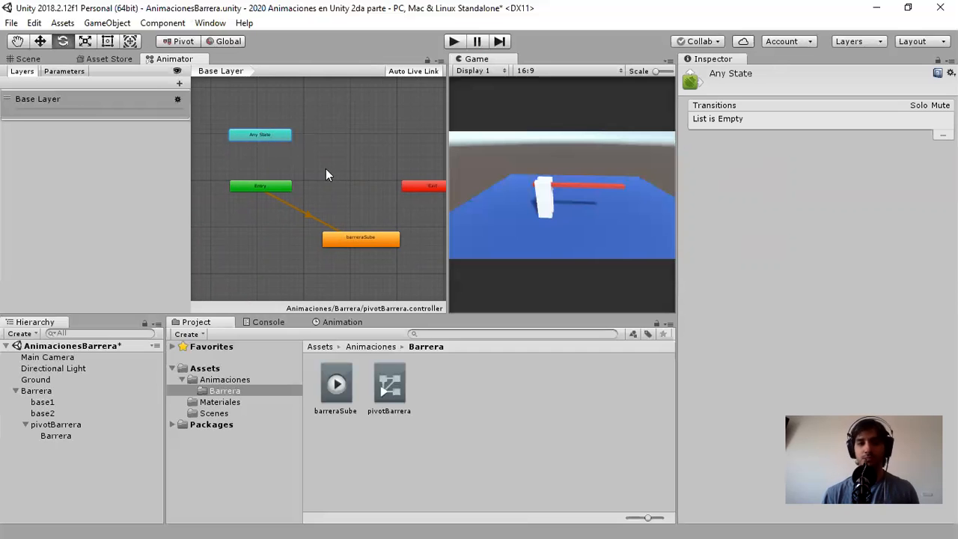
Step: Examine the barreraSube state, its default transition from Entry, and the Animator component on pivotBarrera
{"action": "middle_click_drag", "start_coordinate": [382, 198], "coordinate": [337, 166]}
{"action": "left_click", "coordinate": [328, 212]}
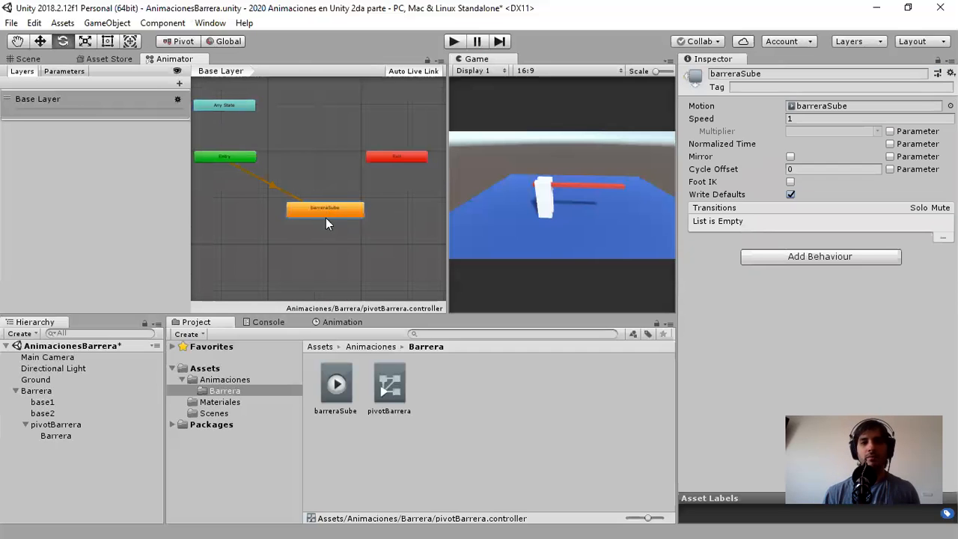
{"action": "scroll", "coordinate": [305, 215], "scroll_direction": "up", "scroll_amount": 5}
{"action": "scroll", "coordinate": [337, 214], "scroll_direction": "down", "scroll_amount": 3}
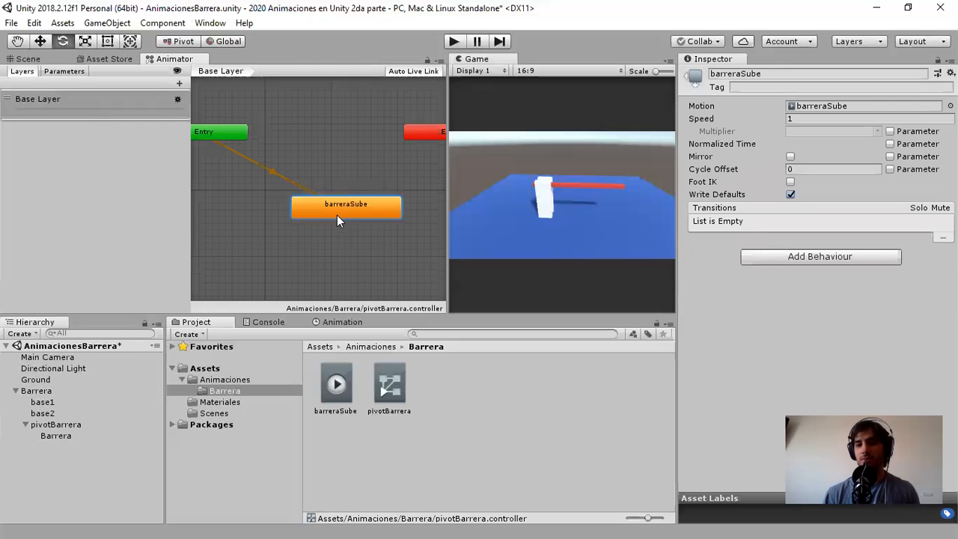
{"action": "scroll", "coordinate": [340, 212], "scroll_direction": "down", "scroll_amount": 3}
{"action": "left_click", "coordinate": [300, 185]}
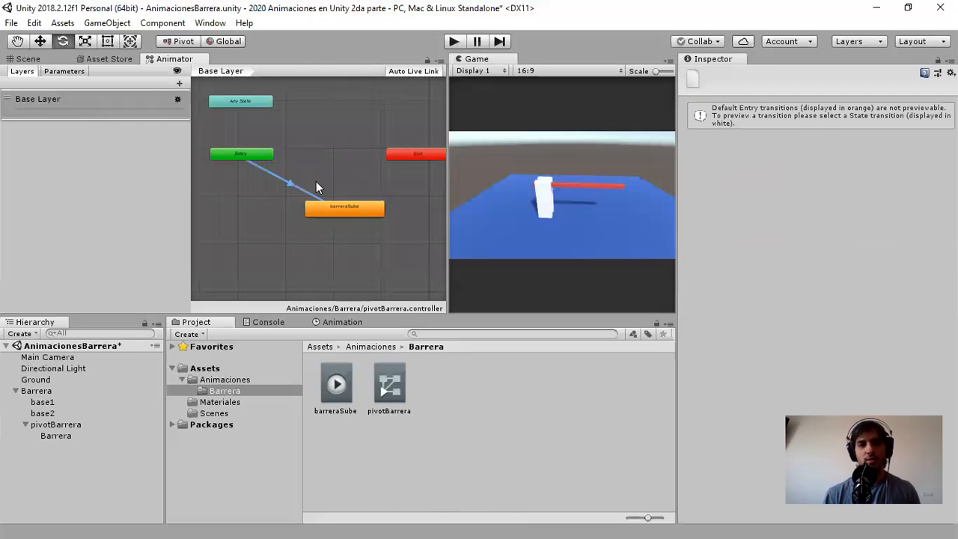
{"action": "middle_click_drag", "start_coordinate": [315, 181], "coordinate": [348, 189]}
{"action": "scroll", "coordinate": [343, 190], "scroll_direction": "up", "scroll_amount": 4}
{"action": "middle_click_drag", "start_coordinate": [224, 157], "coordinate": [276, 154]}
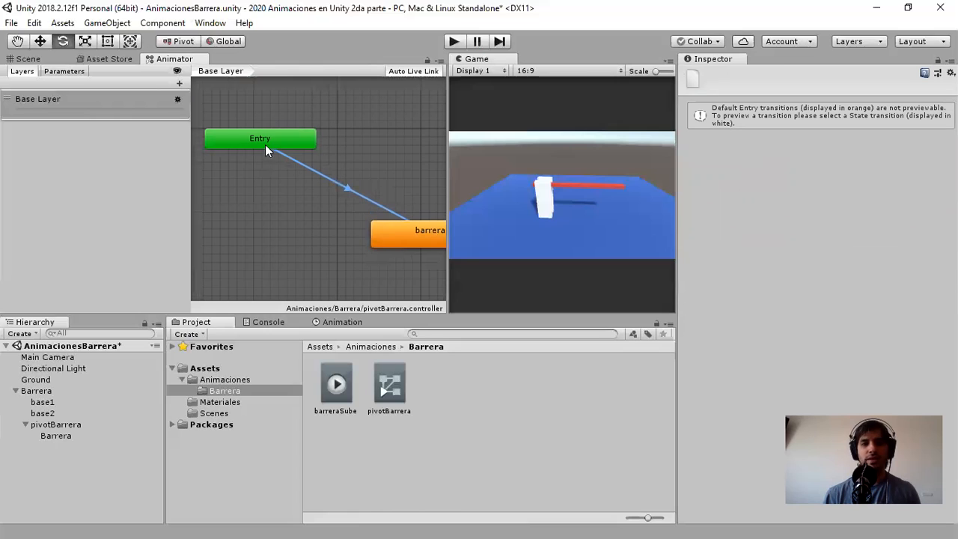
{"action": "middle_click_drag", "start_coordinate": [405, 224], "coordinate": [393, 224]}
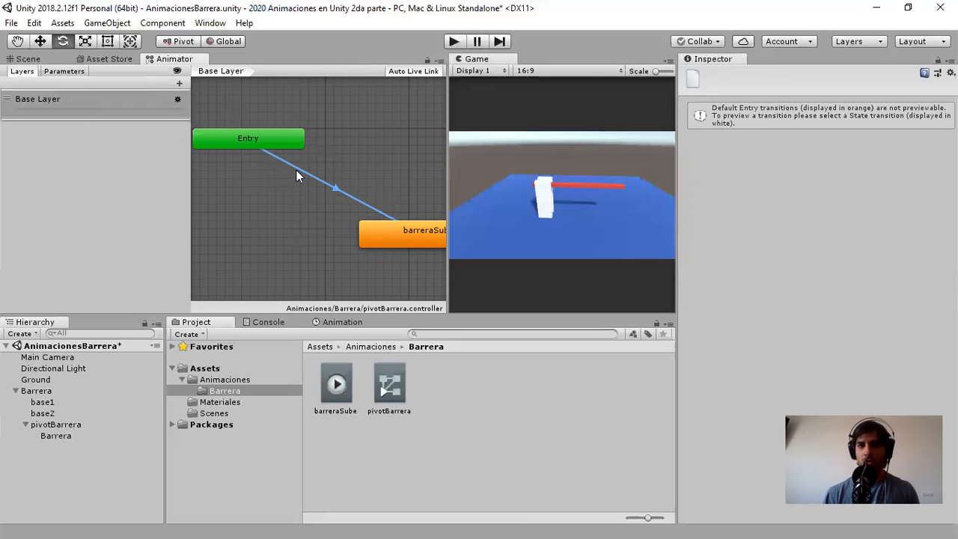
{"action": "scroll", "coordinate": [351, 202], "scroll_direction": "down", "scroll_amount": 3}
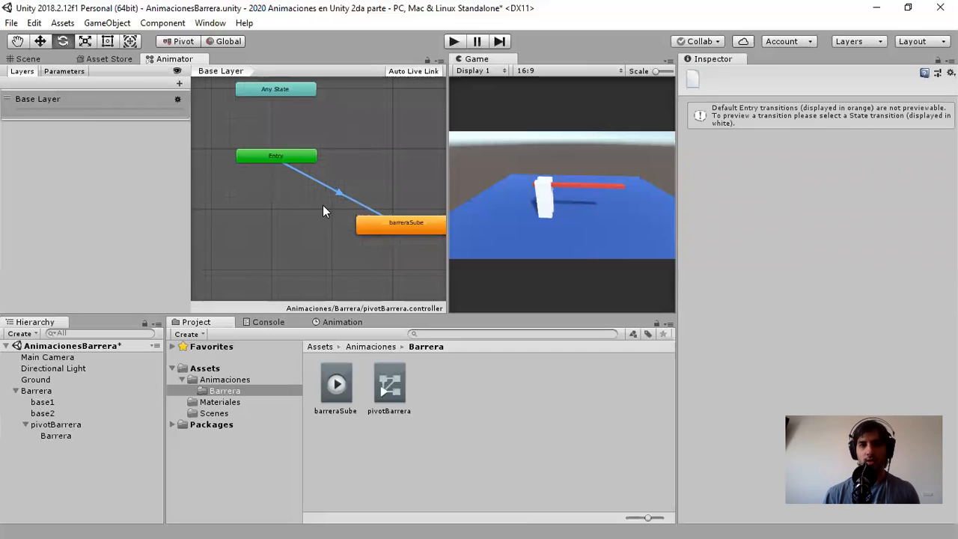
{"action": "middle_click_drag", "start_coordinate": [322, 205], "coordinate": [298, 211]}
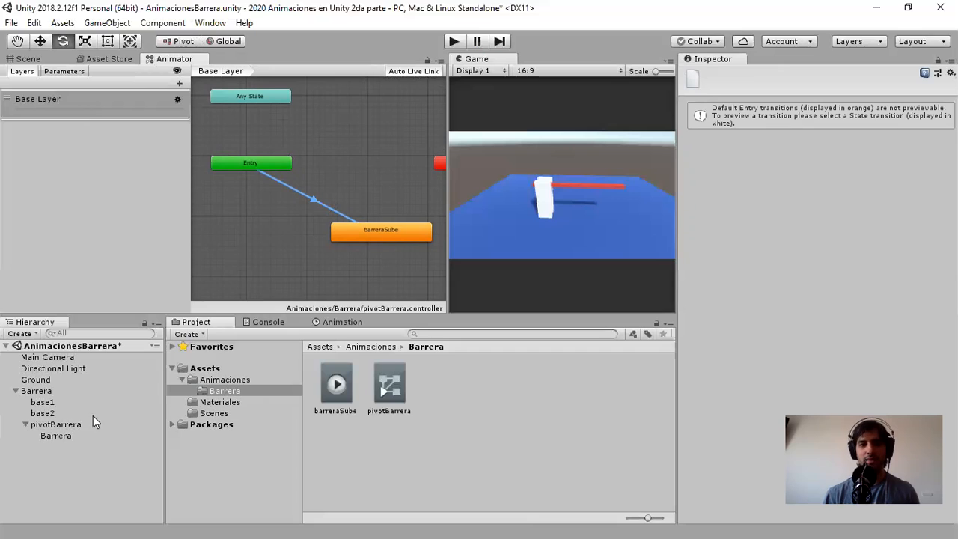
{"action": "left_click", "coordinate": [53, 424]}
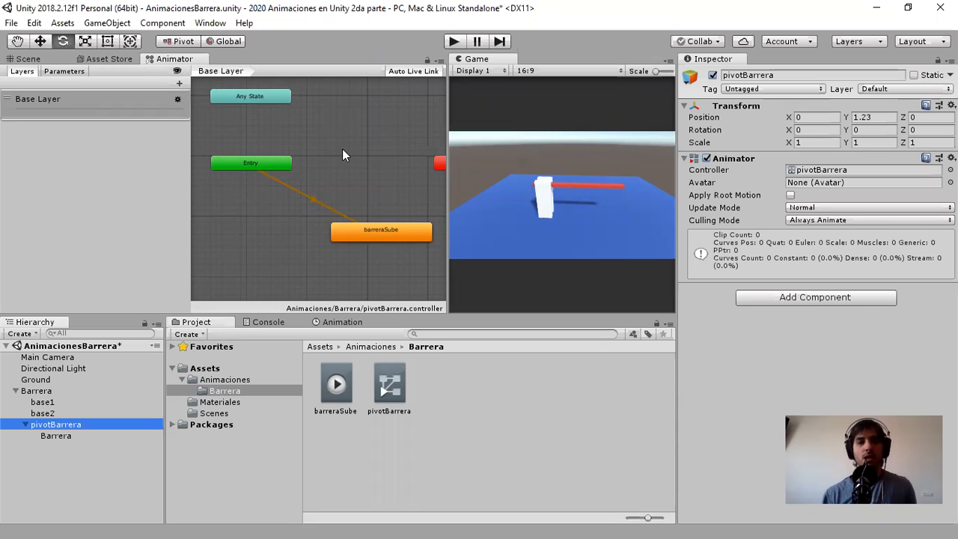
{"action": "left_click", "coordinate": [270, 173]}
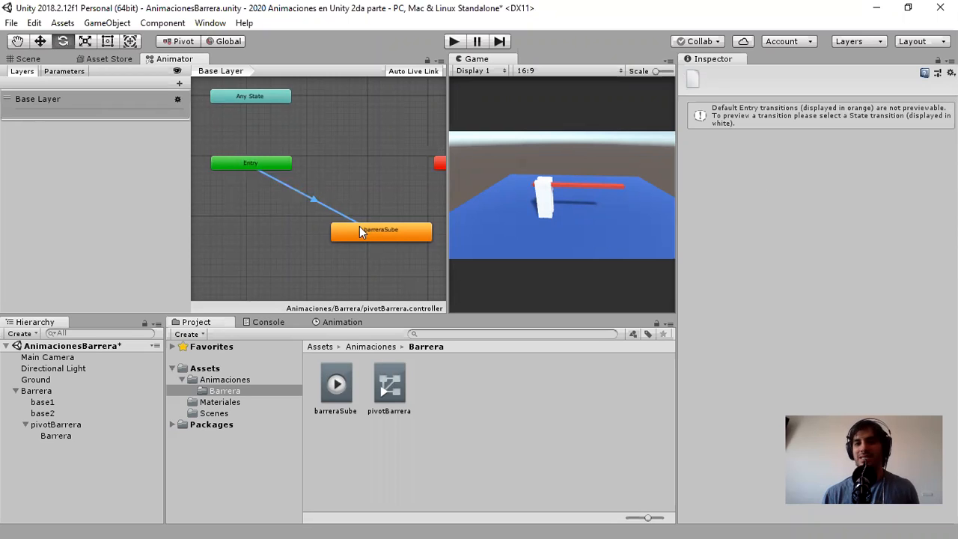
{"action": "left_click", "coordinate": [324, 197]}
{"action": "left_click", "coordinate": [329, 206]}
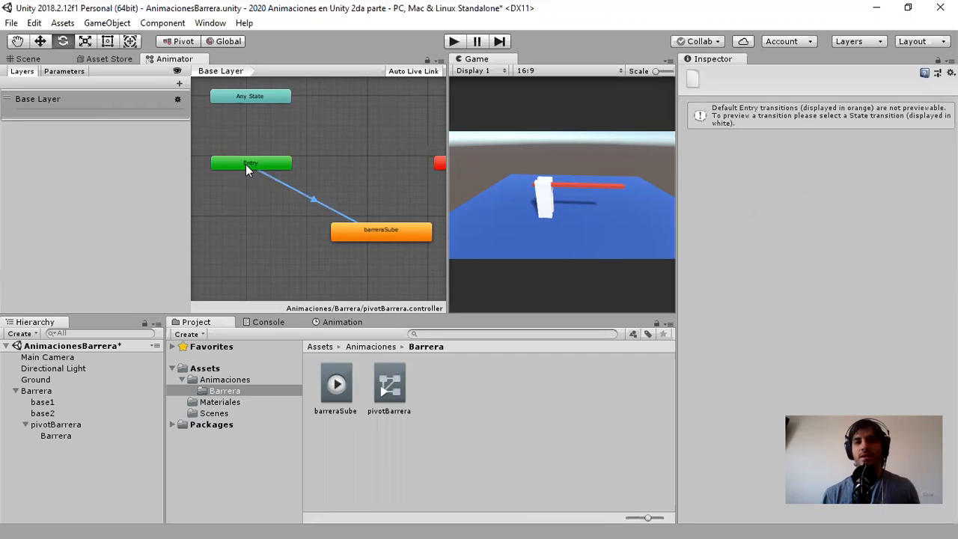
Step: Shift the barreraSube state slightly upward in the Base Layer graph, keeping it below the Entry and Exit nodes
{"action": "left_click_drag", "start_coordinate": [407, 233], "coordinate": [389, 224]}
{"action": "middle_click_drag", "start_coordinate": [404, 254], "coordinate": [333, 242]}
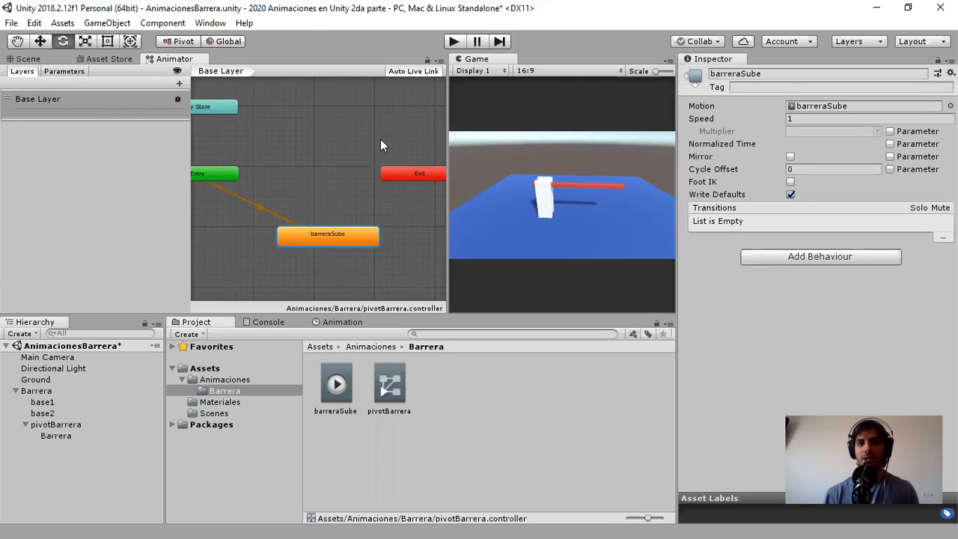
{"action": "middle_click_drag", "start_coordinate": [314, 213], "coordinate": [322, 220]}
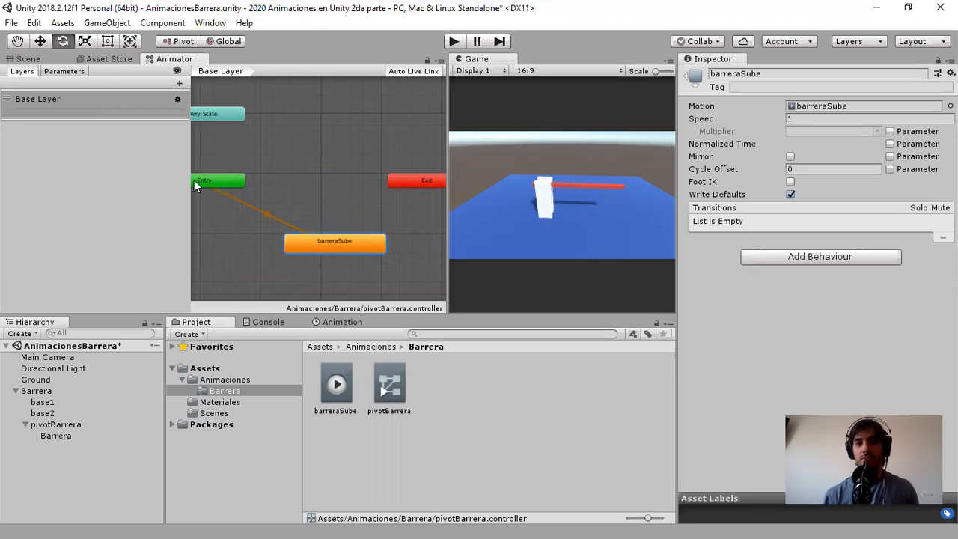
{"action": "middle_click_drag", "start_coordinate": [212, 180], "coordinate": [248, 180]}
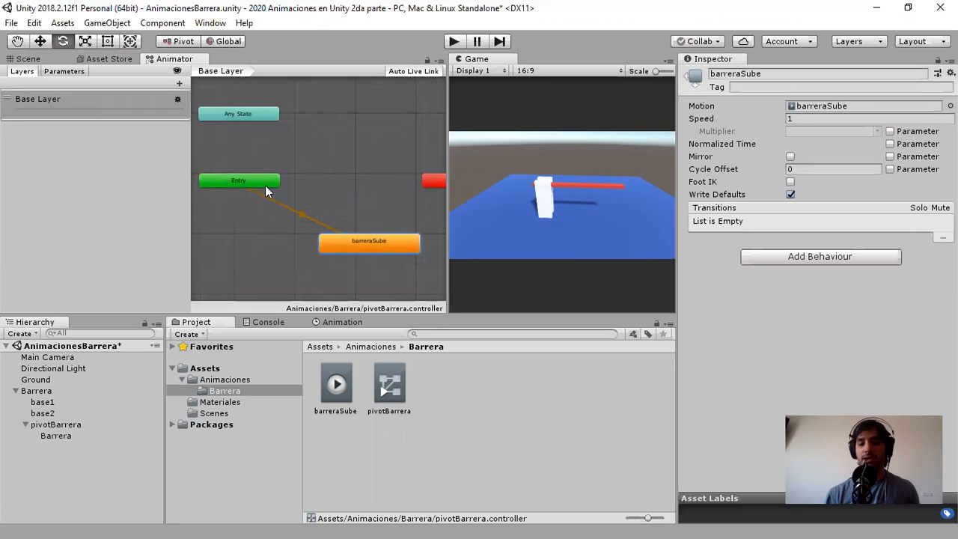
Step: Create an empty state in the Base Layer and align it vertically above the barreraSube state, level with Any State
{"action": "right_click", "coordinate": [332, 180]}
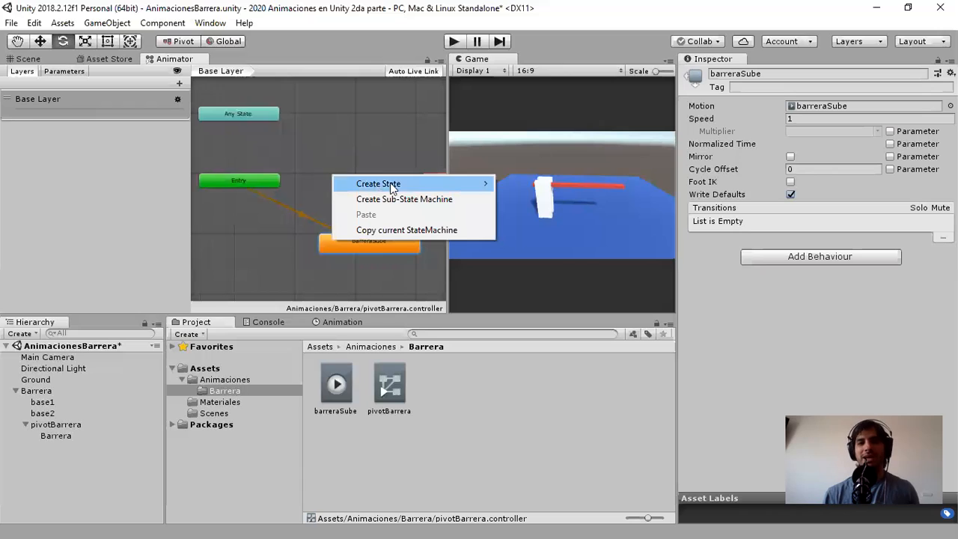
{"action": "mouse_move", "coordinate": [389, 187]}
{"action": "left_click", "coordinate": [550, 186]}
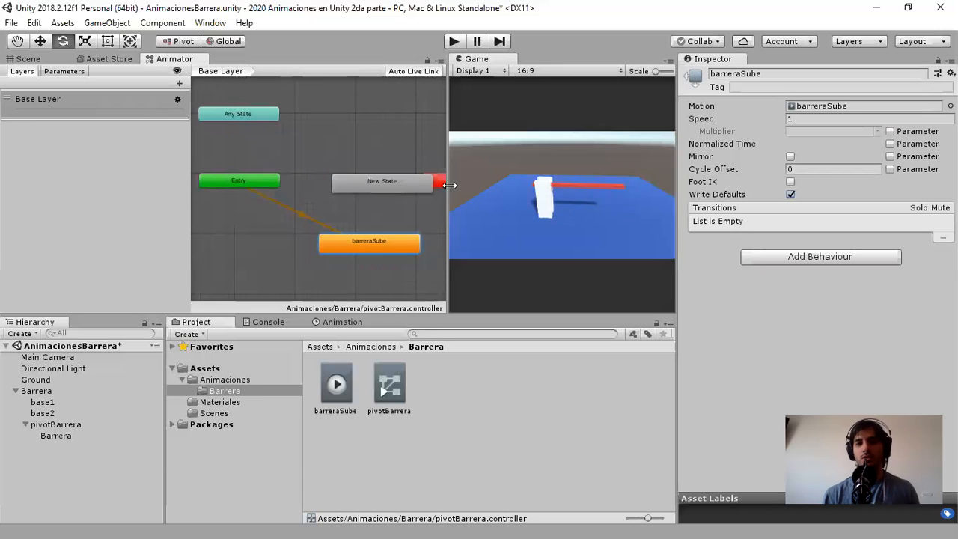
{"action": "left_click_drag", "start_coordinate": [396, 148], "coordinate": [377, 137]}
{"action": "left_click_drag", "start_coordinate": [386, 241], "coordinate": [376, 241]}
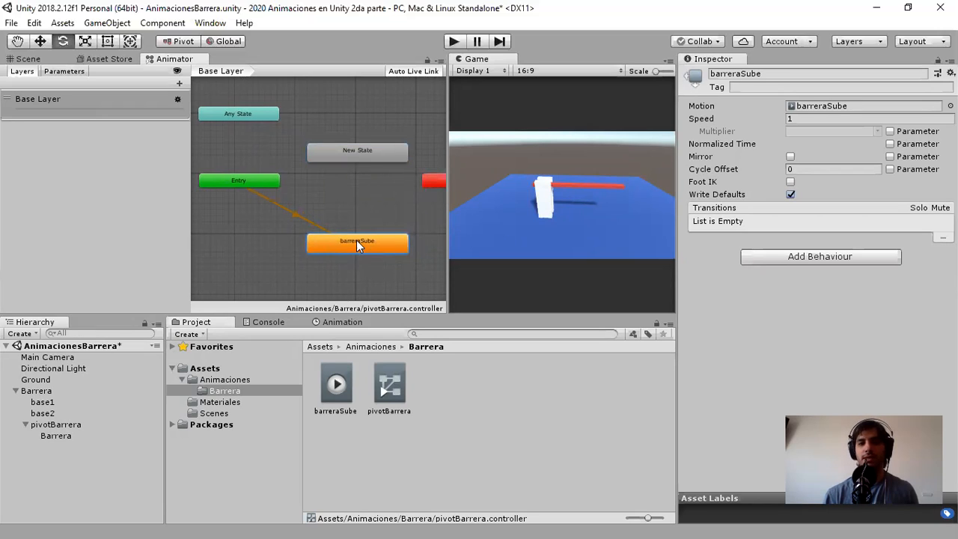
{"action": "left_click_drag", "start_coordinate": [361, 155], "coordinate": [361, 134]}
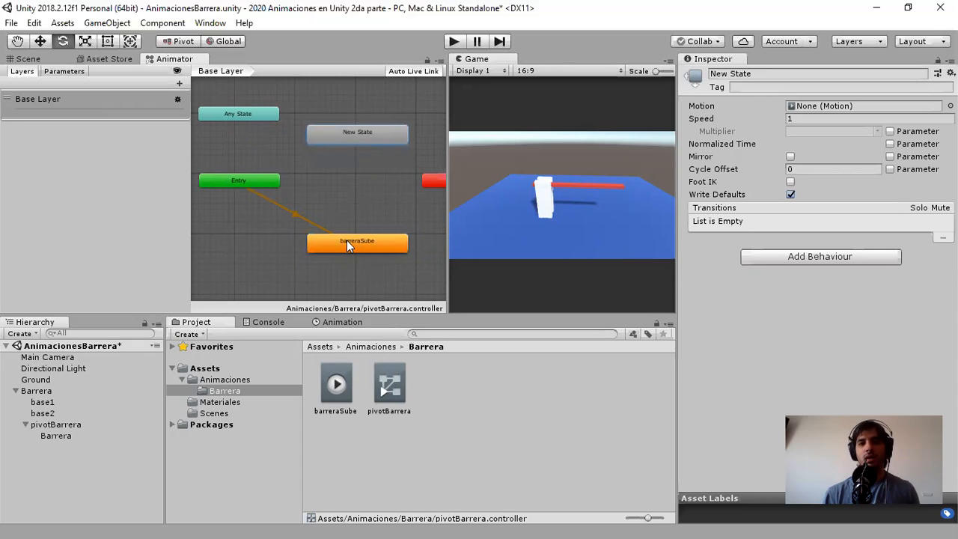
Step: Set New State as the layer default state and test the scene in play mode
{"action": "right_click", "coordinate": [351, 137]}
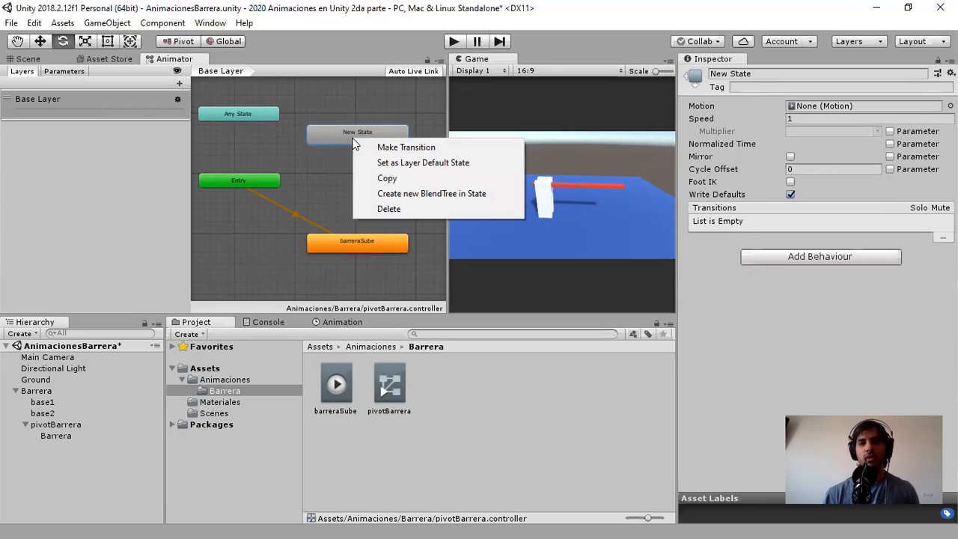
{"action": "left_click", "coordinate": [404, 165]}
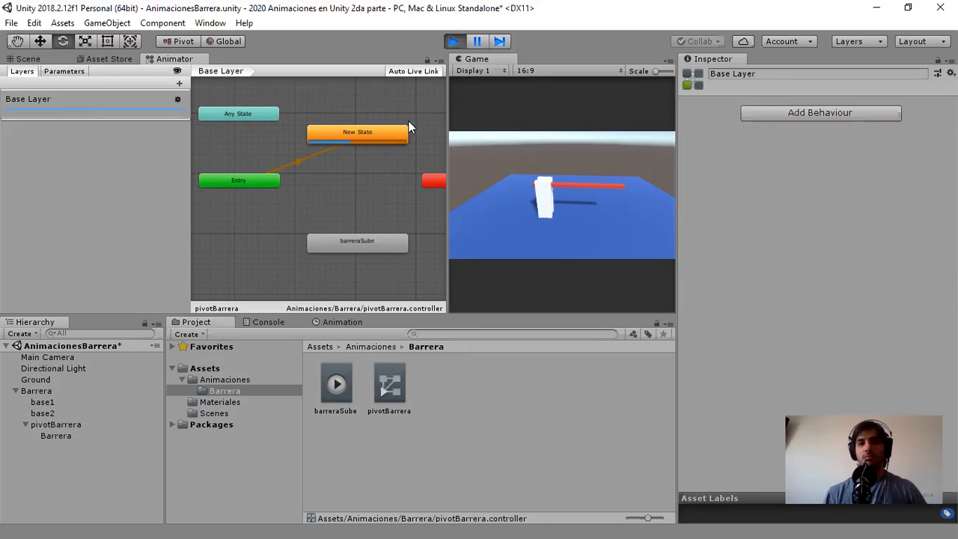
{"action": "key", "text": "ctrl+p"}
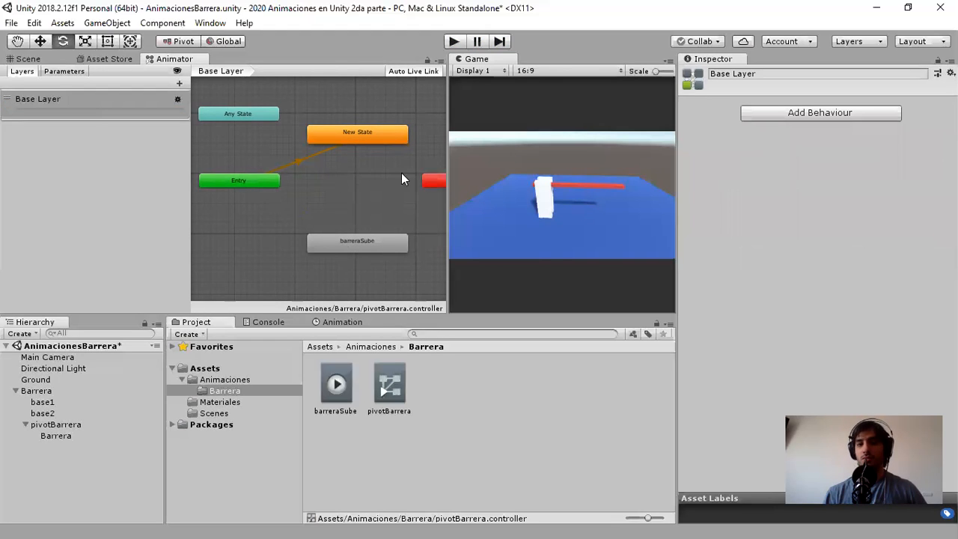
{"action": "left_click", "coordinate": [386, 215]}
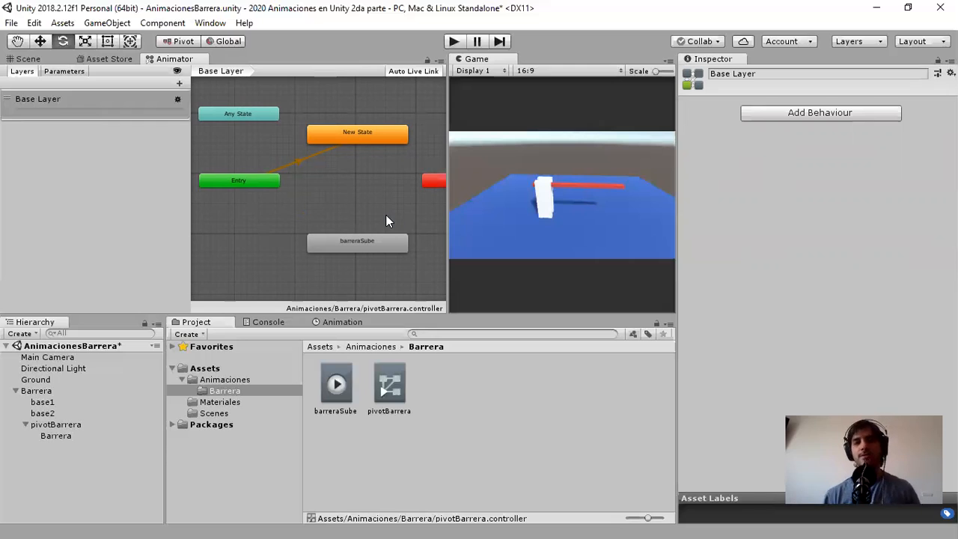
Step: Examine the default transition from Entry to New State and the settings of New State
{"action": "left_click", "coordinate": [263, 179]}
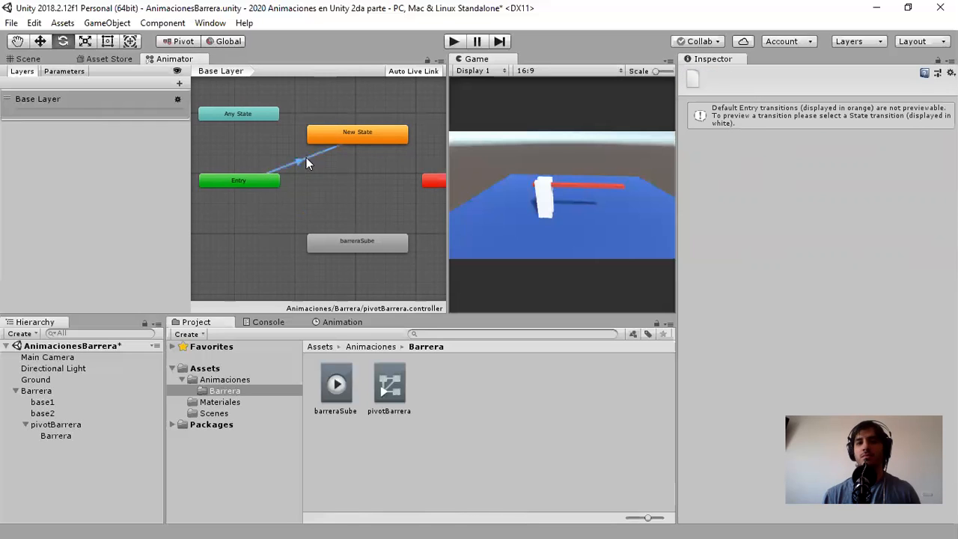
{"action": "scroll", "coordinate": [295, 165], "scroll_direction": "up", "scroll_amount": 5}
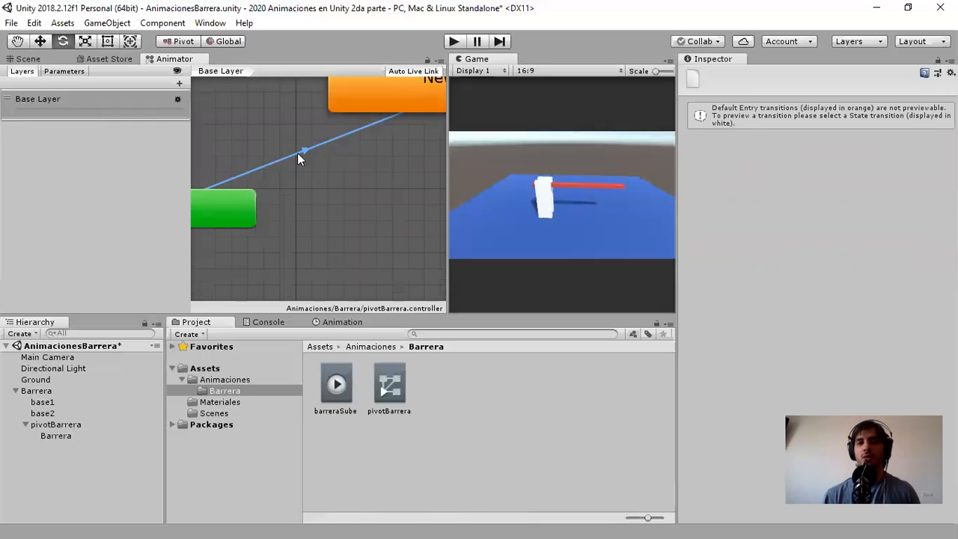
{"action": "scroll", "coordinate": [295, 174], "scroll_direction": "down", "scroll_amount": 5}
{"action": "left_click", "coordinate": [280, 178]}
{"action": "left_click", "coordinate": [344, 146]}
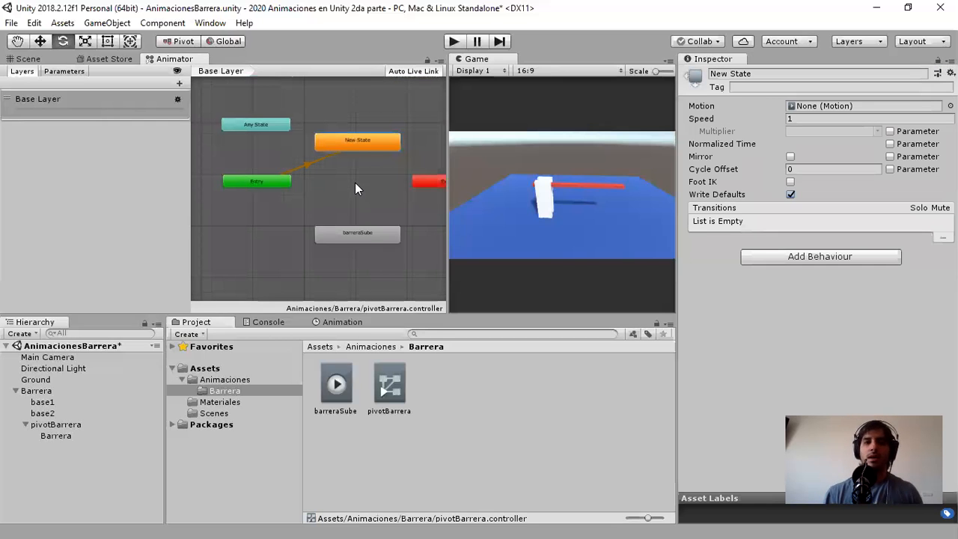
{"action": "scroll", "coordinate": [355, 182], "scroll_direction": "up", "scroll_amount": 1}
{"action": "left_click", "coordinate": [305, 160]}
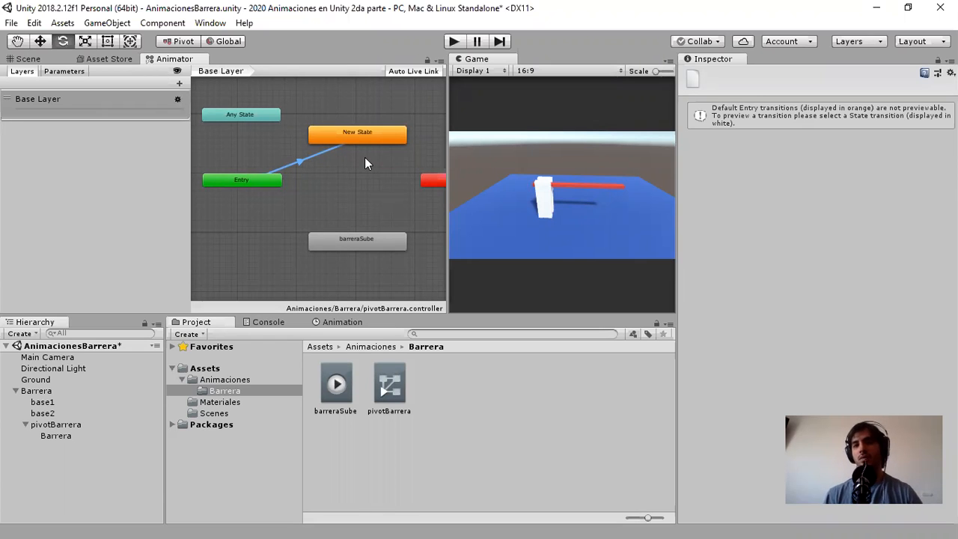
Step: Create a transition from New State to the barreraSube state in the Base Layer
{"action": "right_click", "coordinate": [364, 136]}
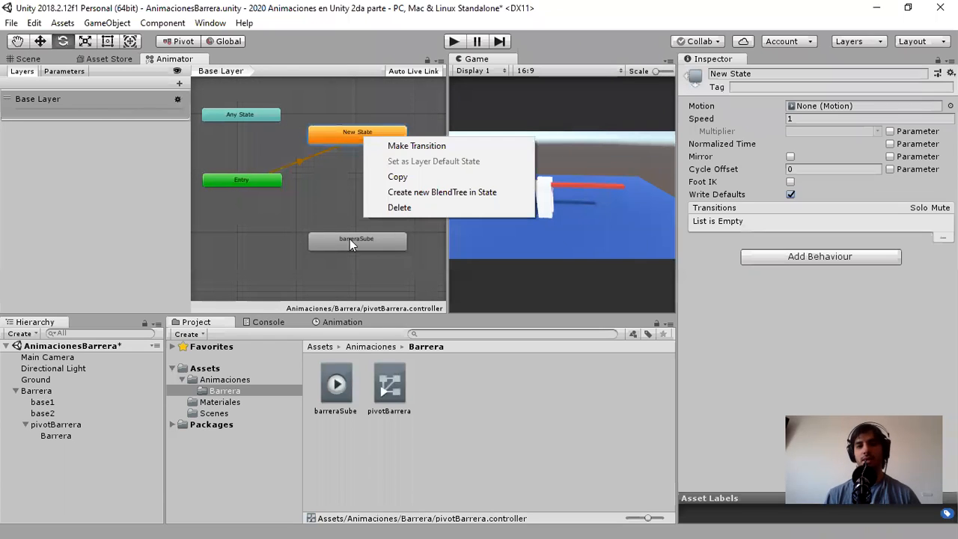
{"action": "right_click", "coordinate": [356, 131]}
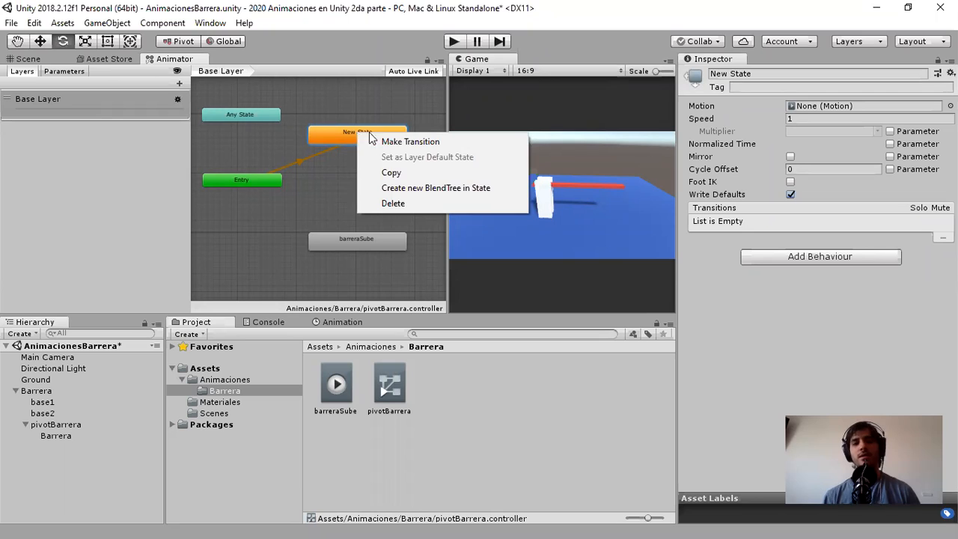
{"action": "left_click", "coordinate": [430, 142]}
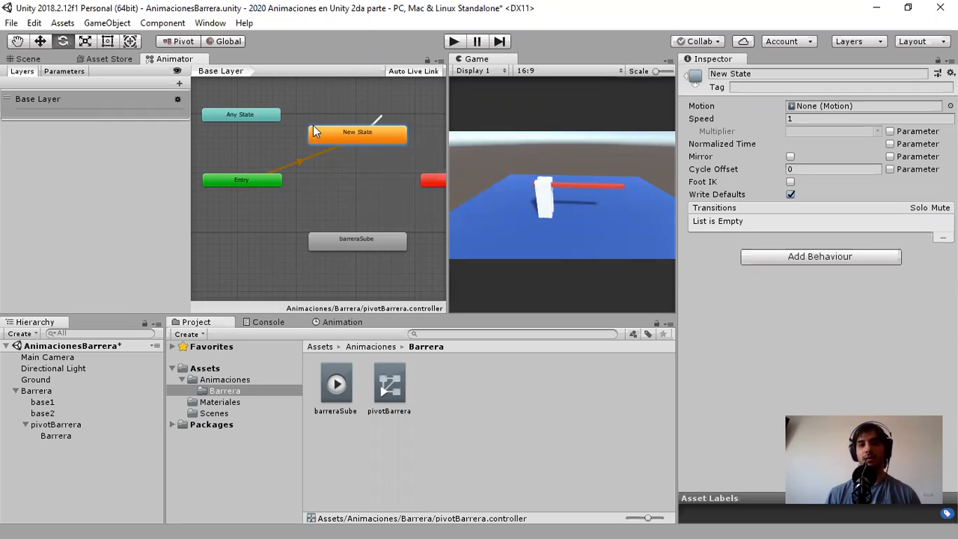
{"action": "left_click", "coordinate": [377, 238]}
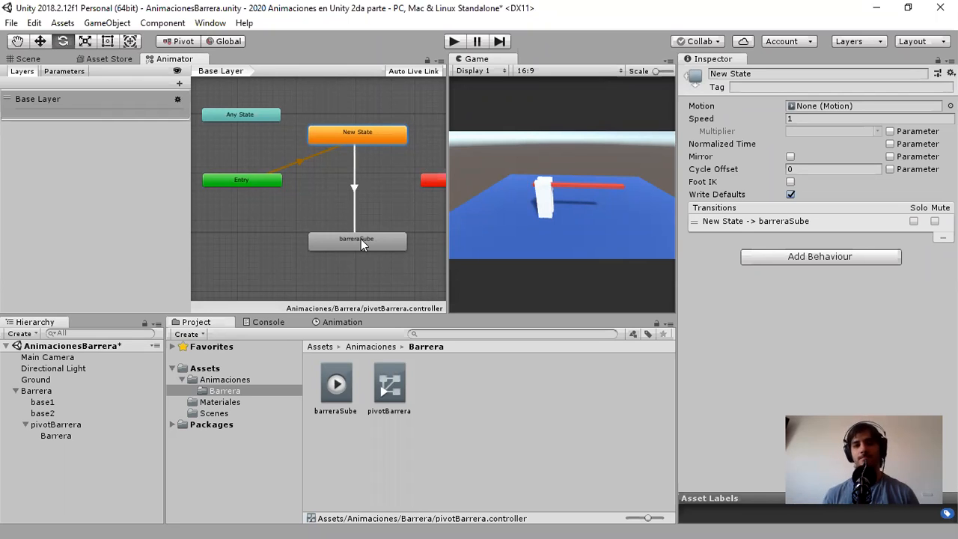
Step: Compare the New State to barreraSube transition with the default Entry transition, and test the scene in play mode
{"action": "left_click", "coordinate": [341, 188]}
{"action": "left_click", "coordinate": [354, 189]}
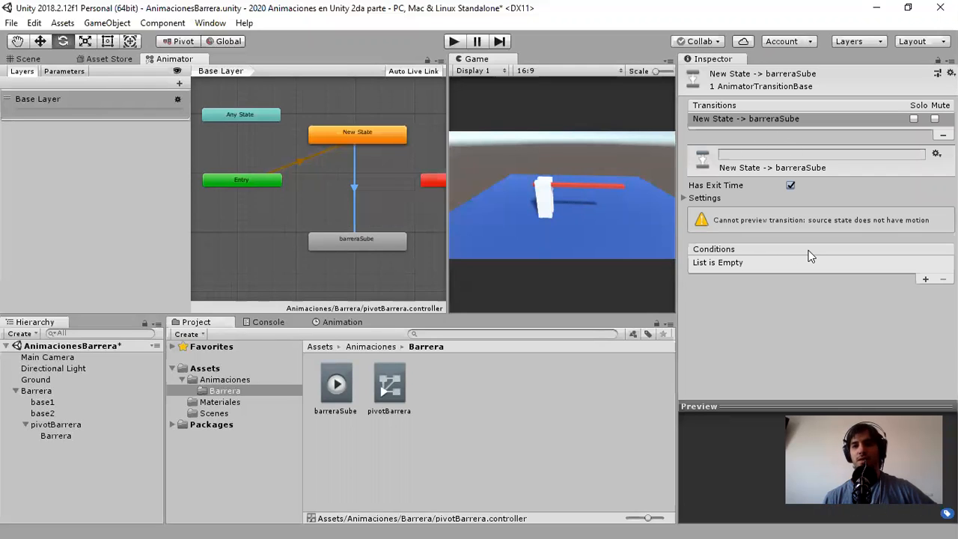
{"action": "left_click", "coordinate": [296, 163]}
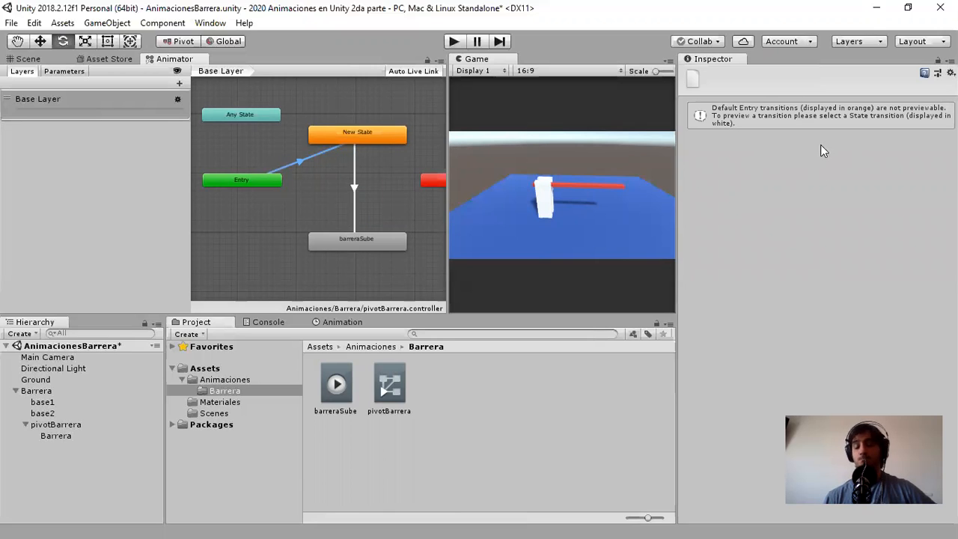
{"action": "left_click", "coordinate": [355, 190]}
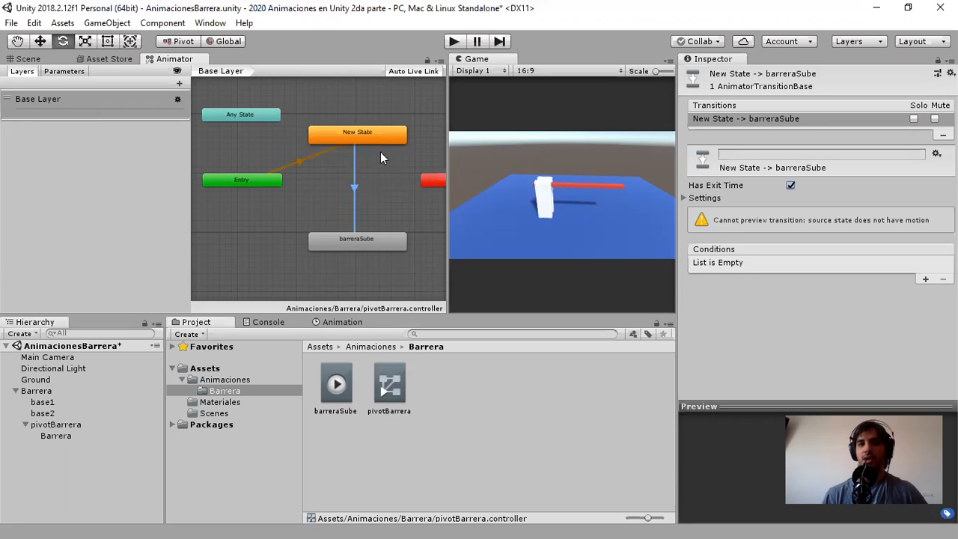
{"action": "left_click", "coordinate": [367, 239]}
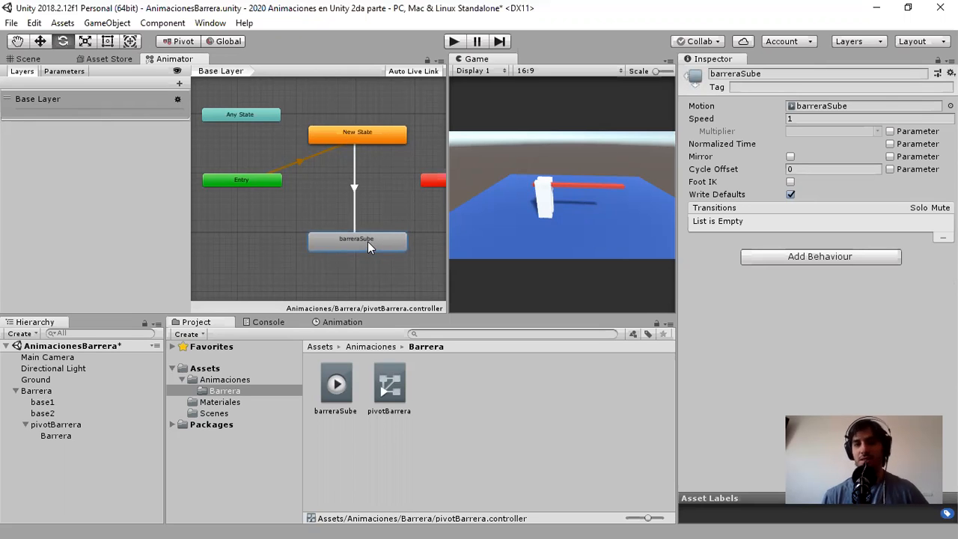
{"action": "left_click", "coordinate": [455, 43]}
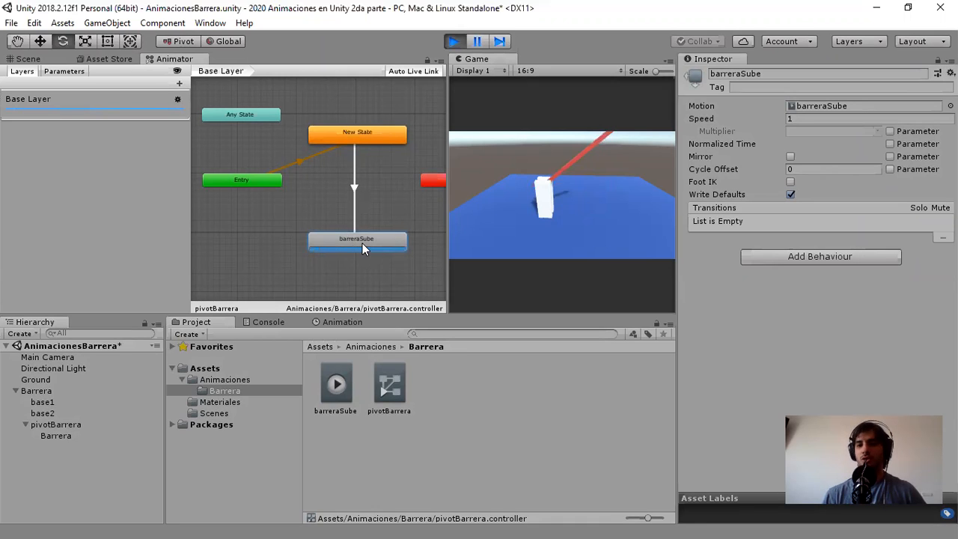
{"action": "left_click", "coordinate": [452, 42]}
Step: Disable Has Exit Time on the New State to barreraSube transition and add a blank condition to it
{"action": "left_click", "coordinate": [354, 164]}
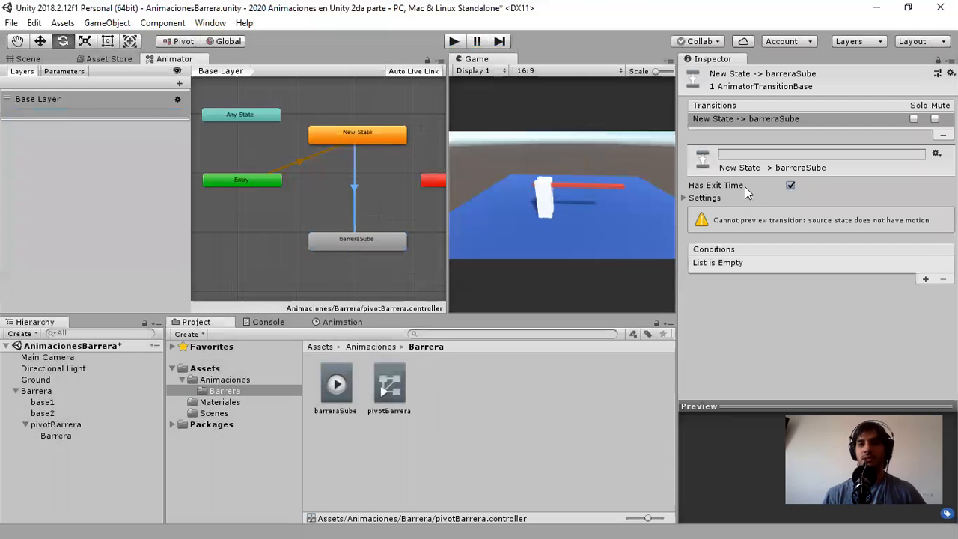
{"action": "left_click", "coordinate": [789, 186]}
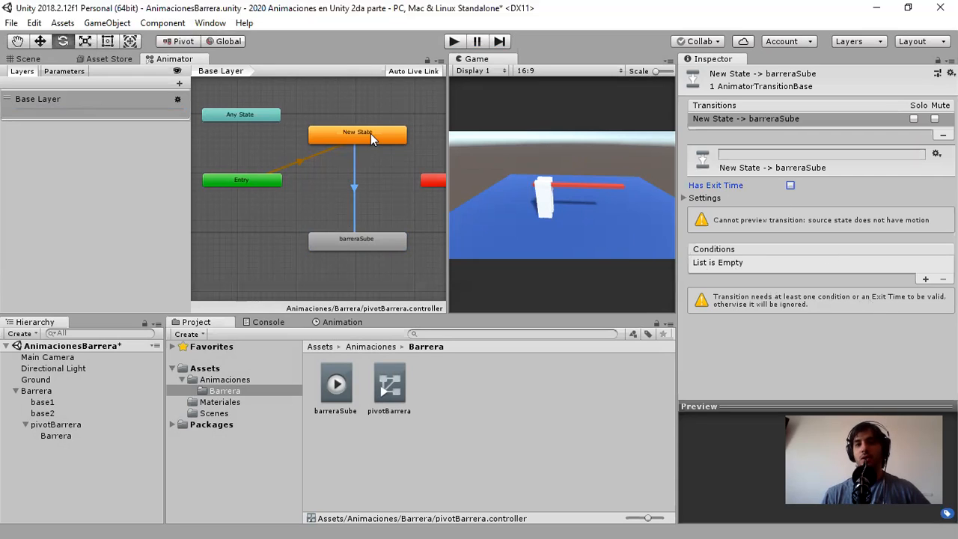
{"action": "left_click", "coordinate": [354, 189]}
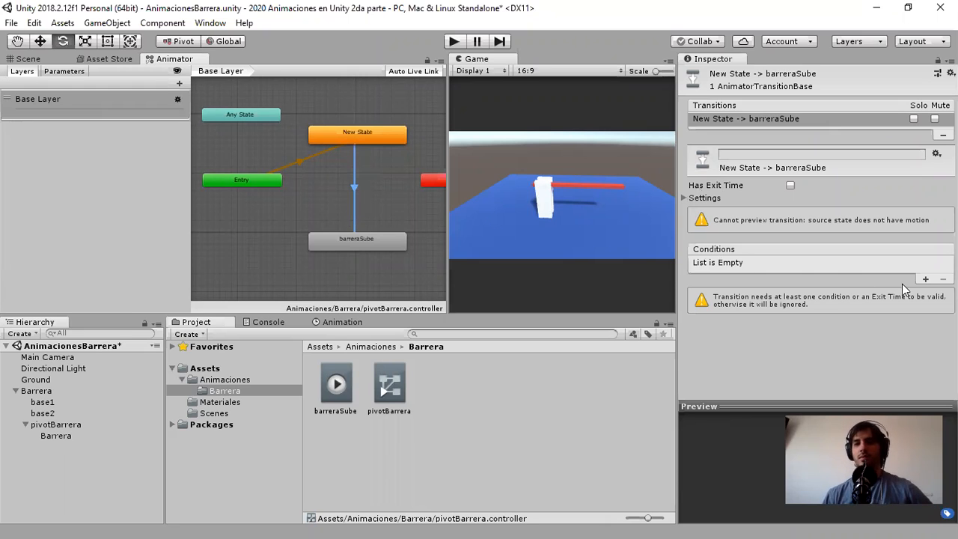
{"action": "left_click", "coordinate": [924, 280]}
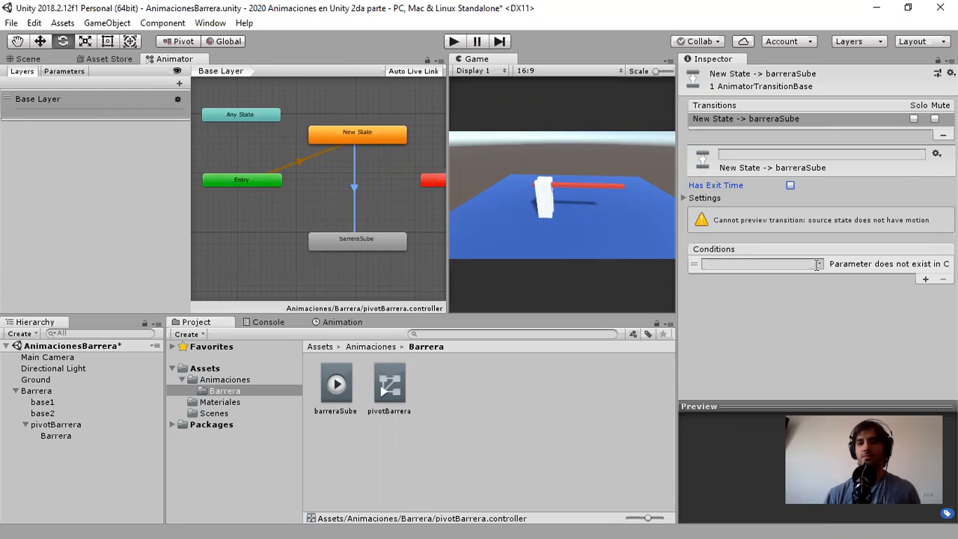
{"action": "left_click", "coordinate": [762, 264]}
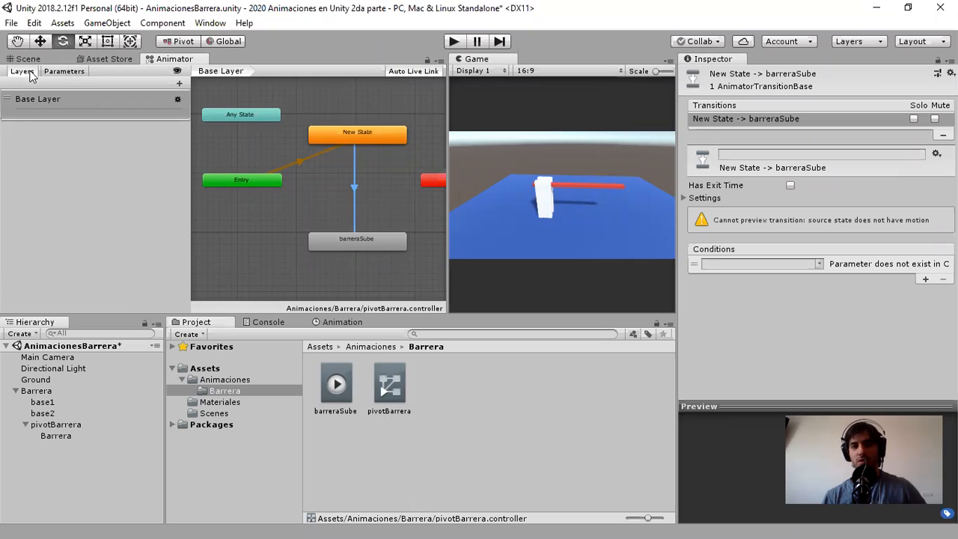
Step: Add a Trigger parameter named activaBarrera to the Animator controller
{"action": "left_click", "coordinate": [59, 72]}
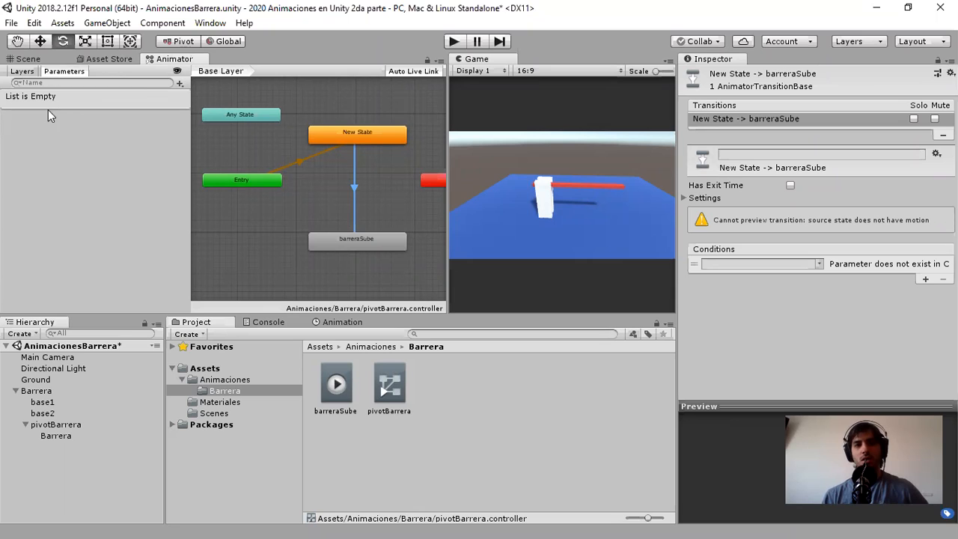
{"action": "left_click", "coordinate": [180, 85]}
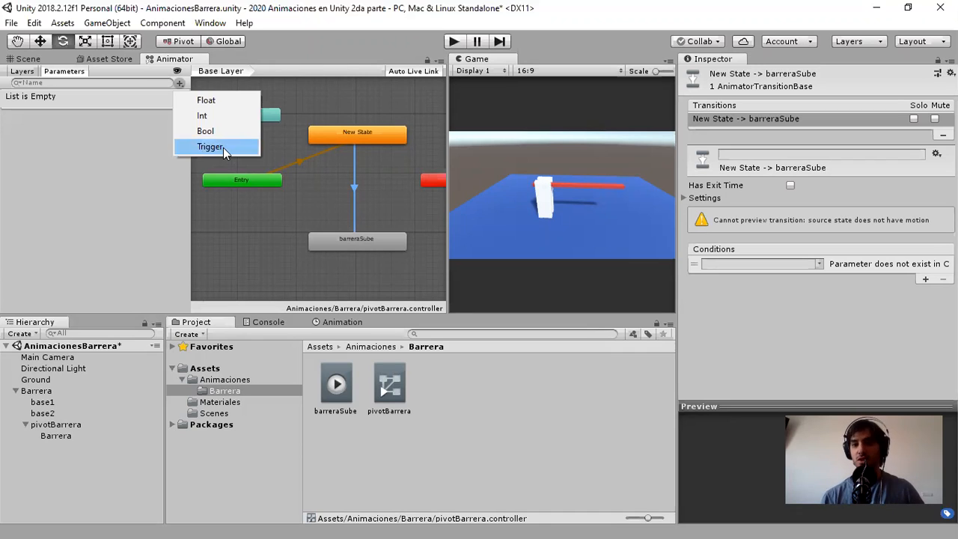
{"action": "left_click", "coordinate": [222, 147]}
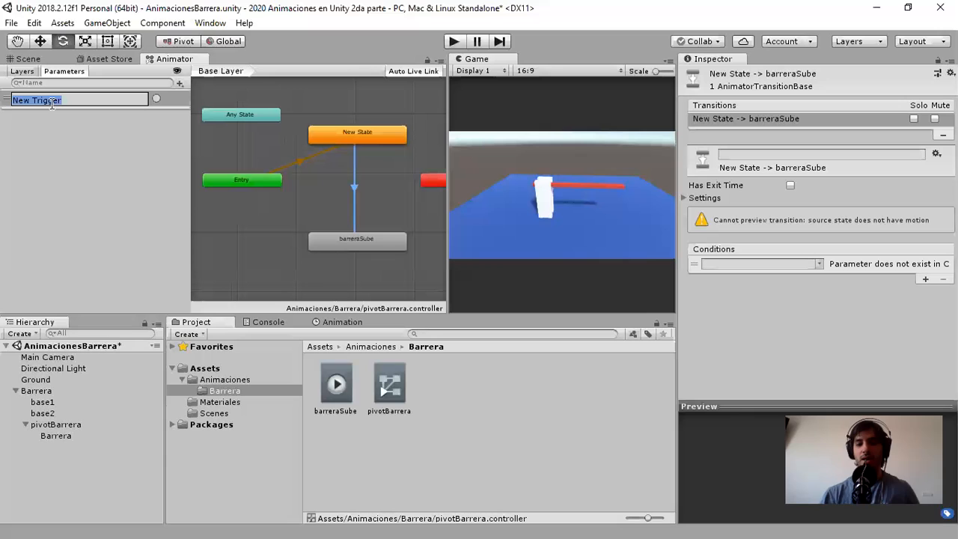
{"action": "type", "text": "activaBarrera"}
{"action": "key", "text": "Return"}
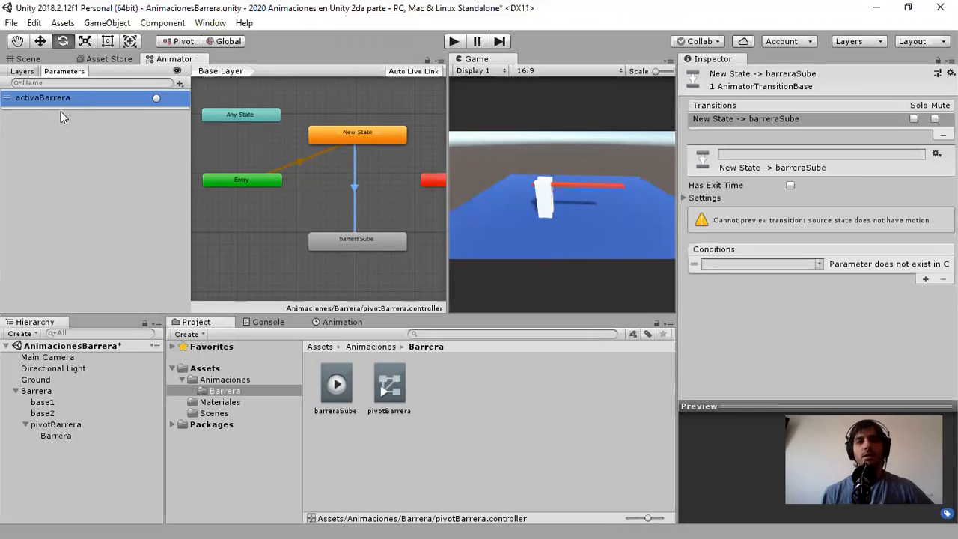
Step: Set the condition of the New State to barreraSube transition to the activaBarrera trigger
{"action": "left_click", "coordinate": [353, 200]}
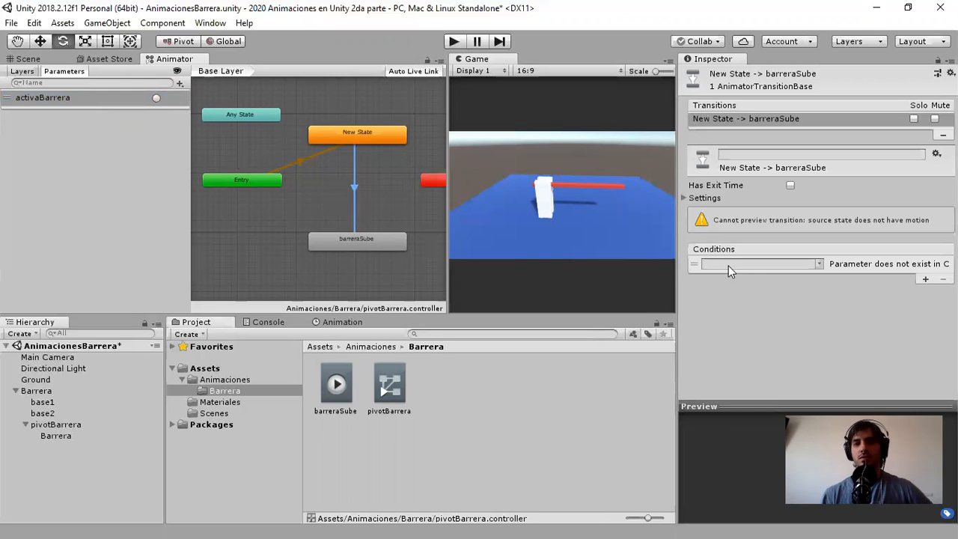
{"action": "left_click", "coordinate": [819, 264]}
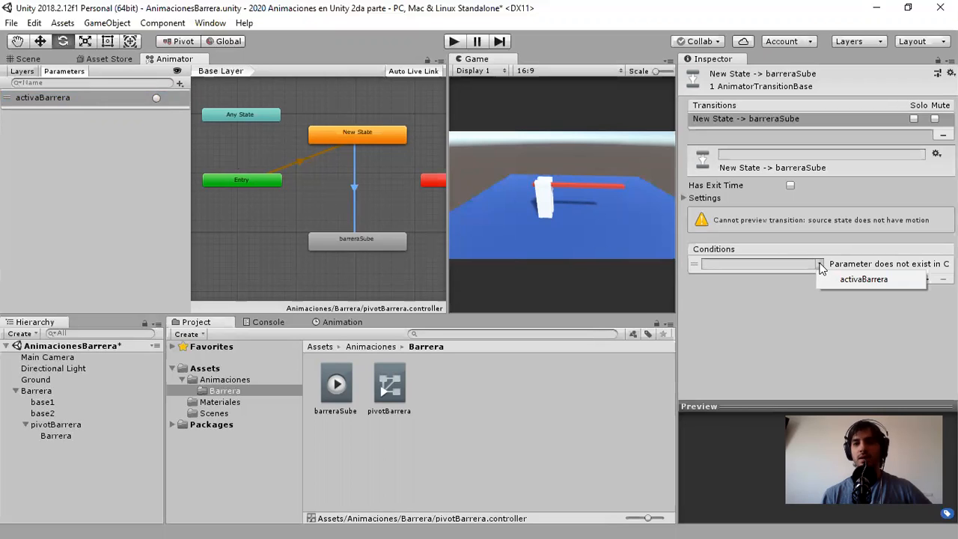
{"action": "left_click", "coordinate": [865, 281]}
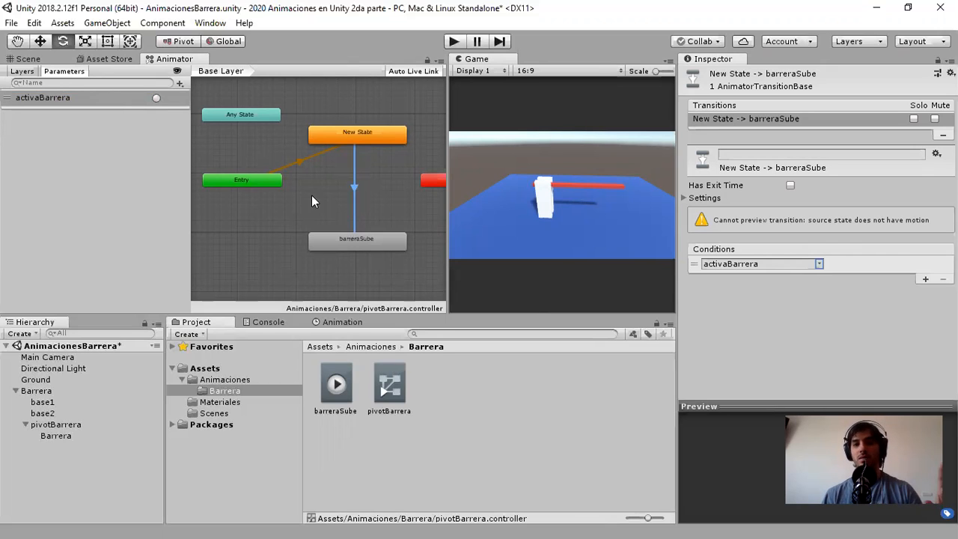
Step: Test the barrier in play mode by firing the activaBarrera trigger several times, and stop playback
{"action": "left_click", "coordinate": [453, 41]}
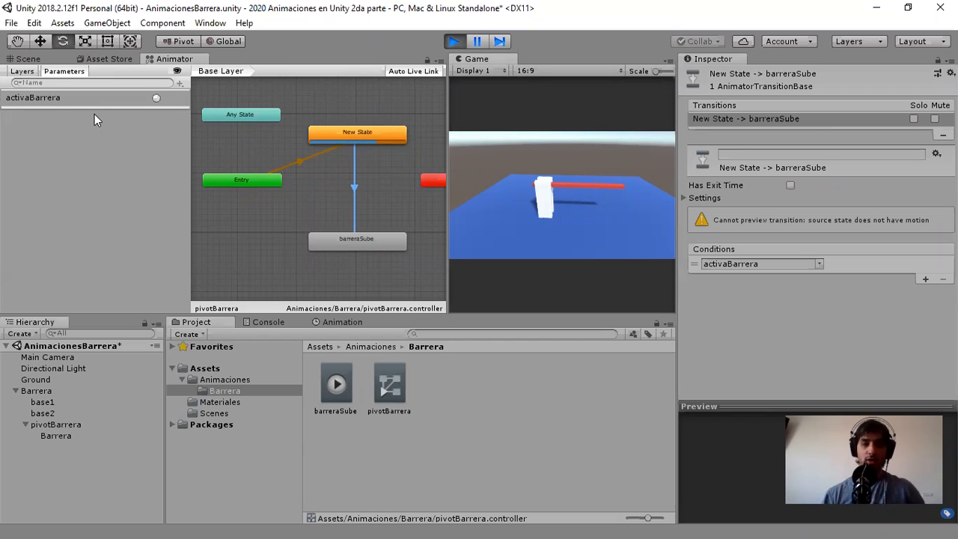
{"action": "left_click", "coordinate": [156, 98]}
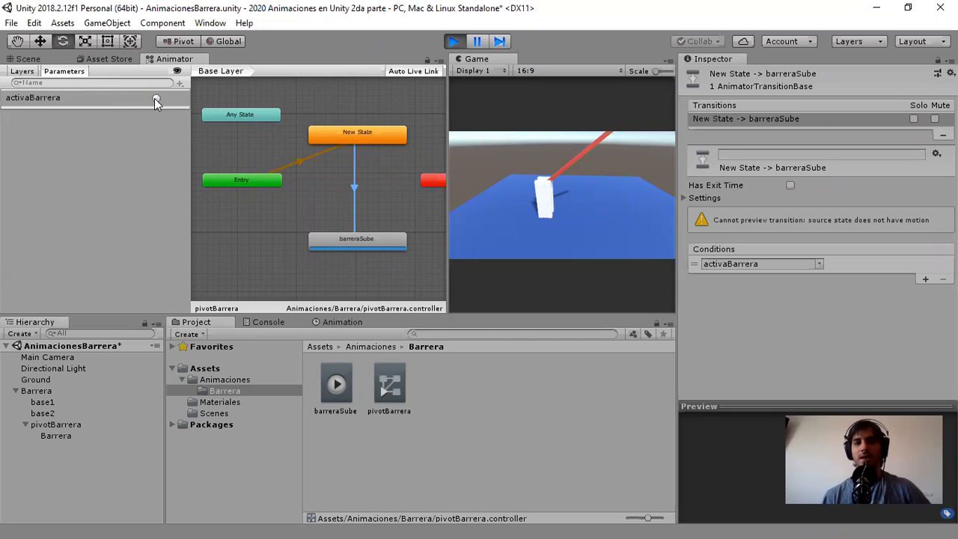
{"action": "left_click", "coordinate": [155, 99]}
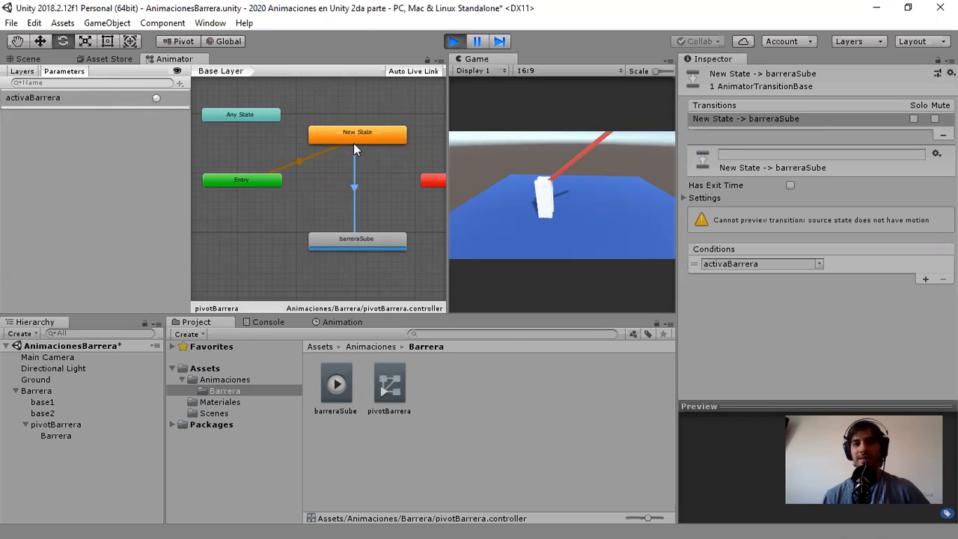
{"action": "left_click", "coordinate": [354, 243]}
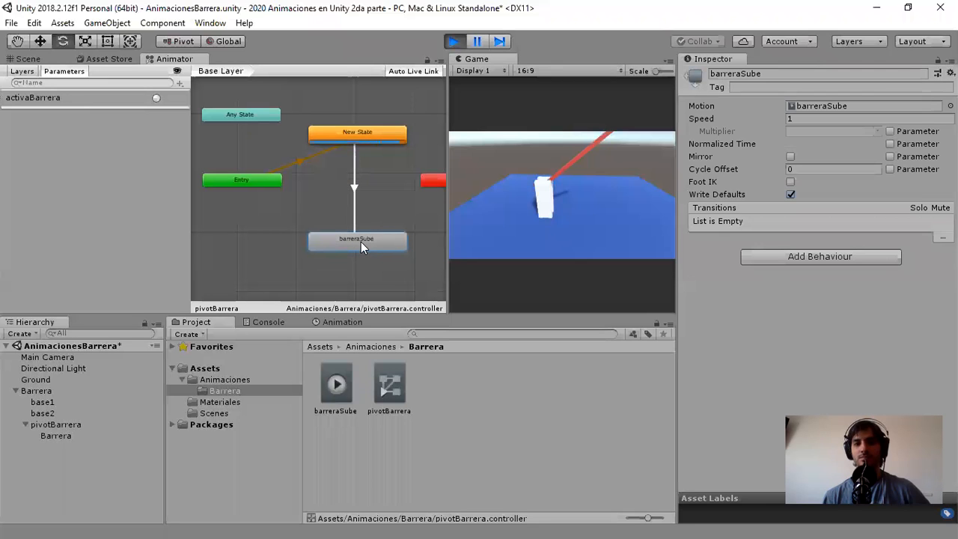
{"action": "left_click", "coordinate": [156, 99]}
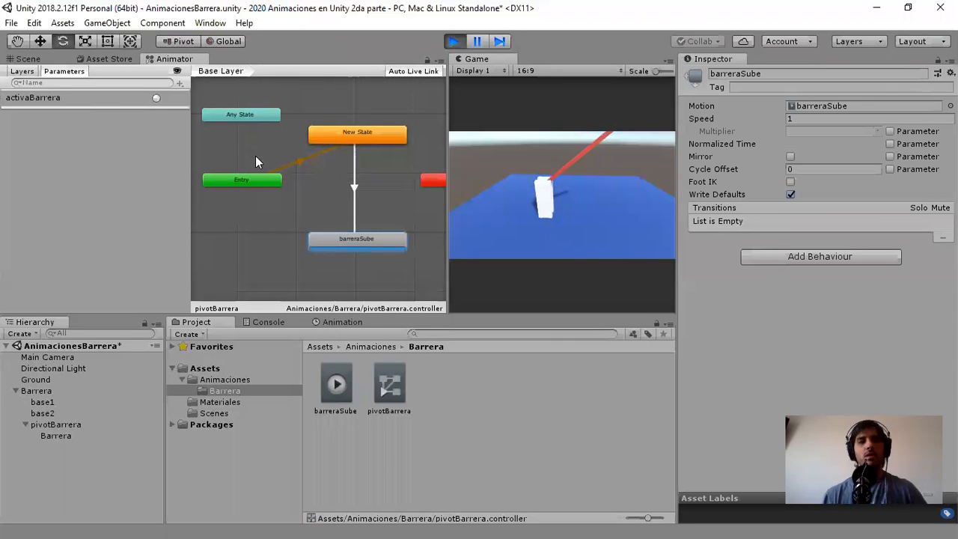
{"action": "left_click", "coordinate": [452, 42]}
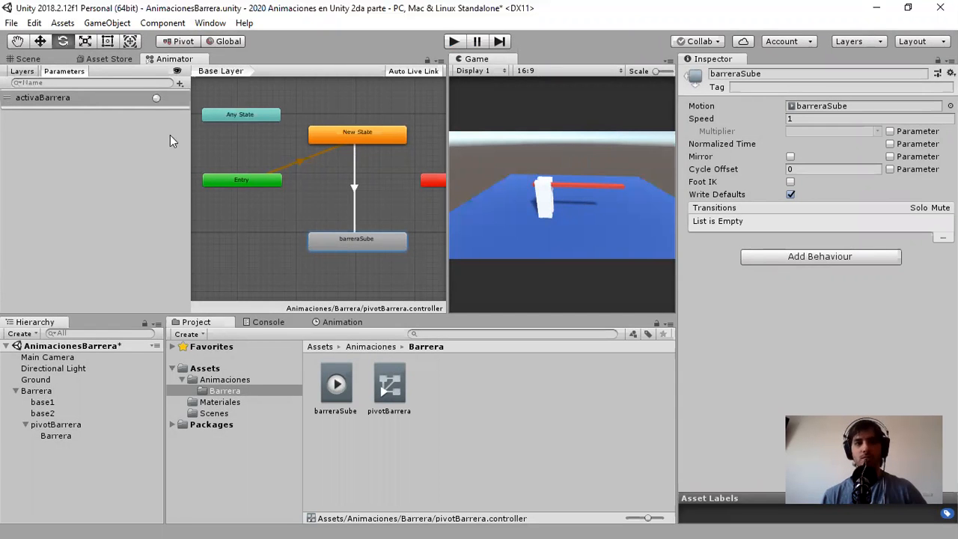
Step: Add a Bool parameter named objetoDetectado to the Animator controller
{"action": "left_click", "coordinate": [354, 188]}
{"action": "left_click", "coordinate": [196, 91]}
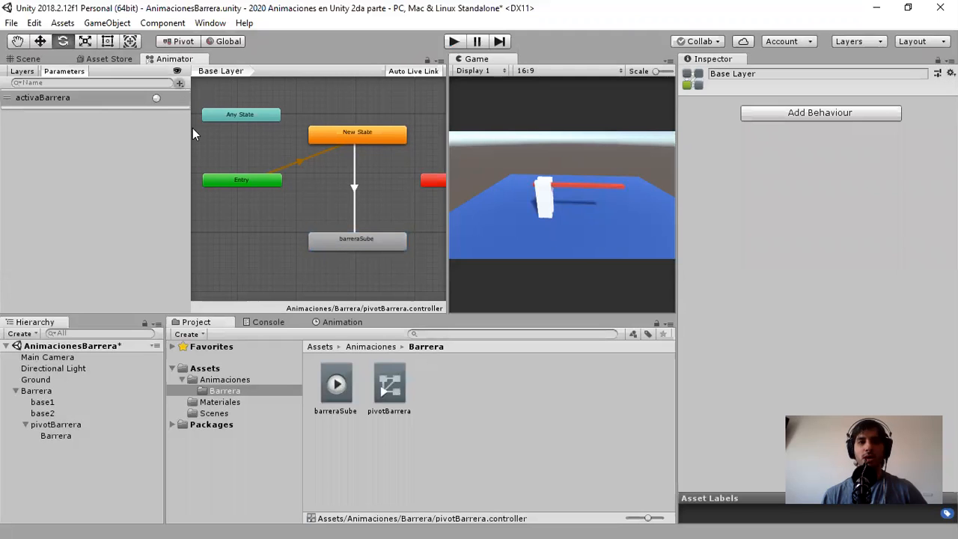
{"action": "left_click", "coordinate": [179, 83]}
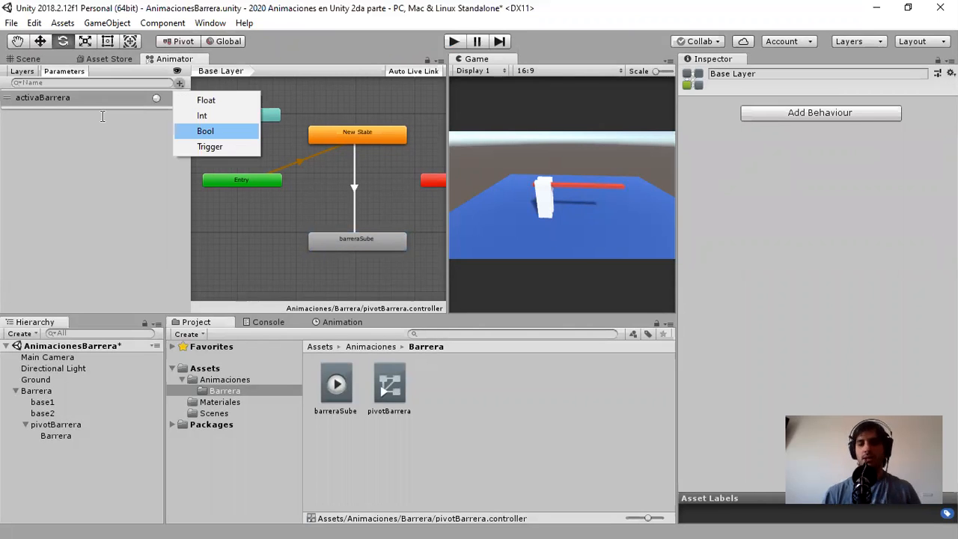
{"action": "key", "text": "Return"}
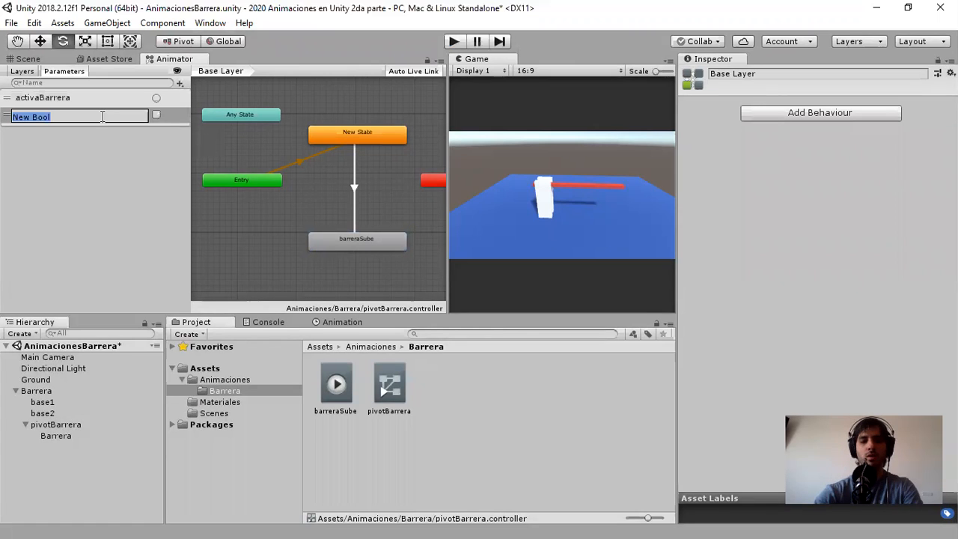
{"action": "type", "text": "objeto"}
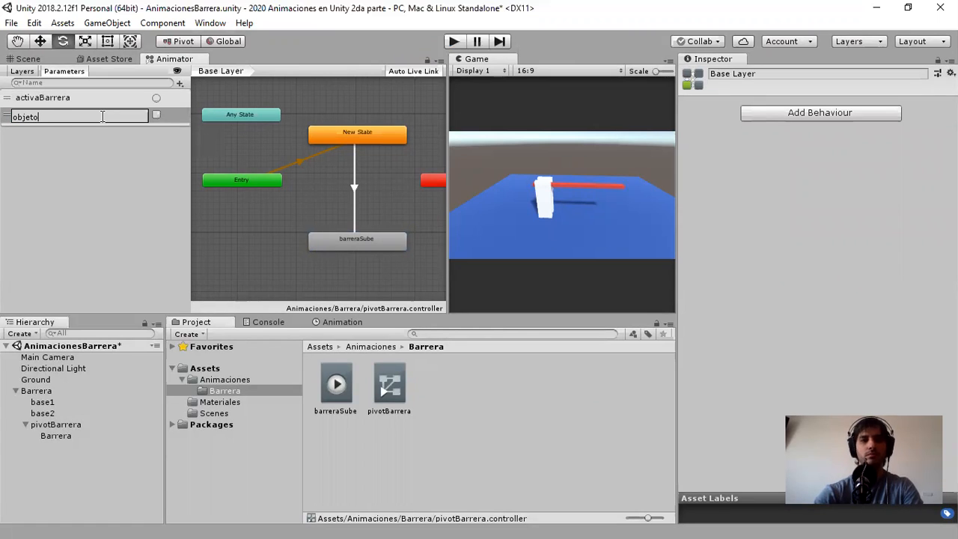
{"action": "type", "text": "Detectado"}
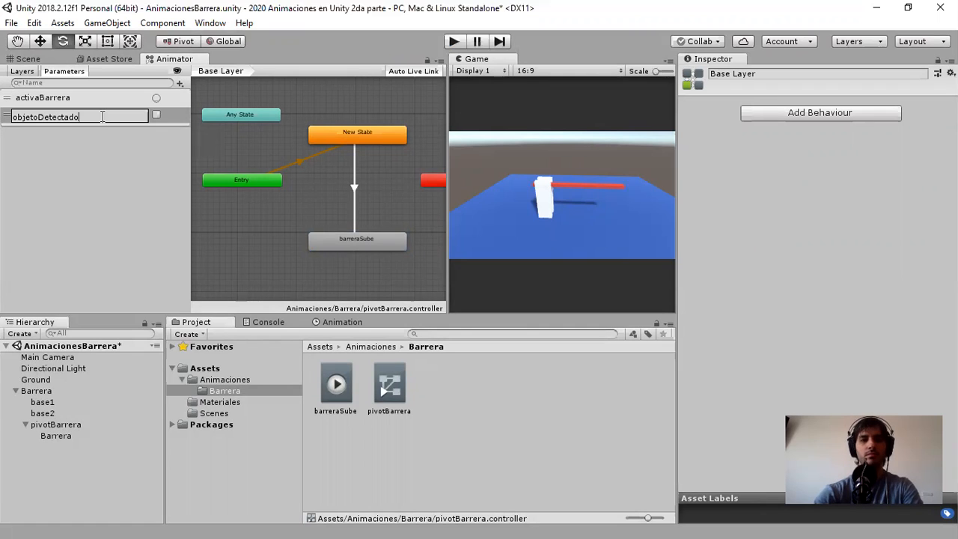
{"action": "key", "text": "Return"}
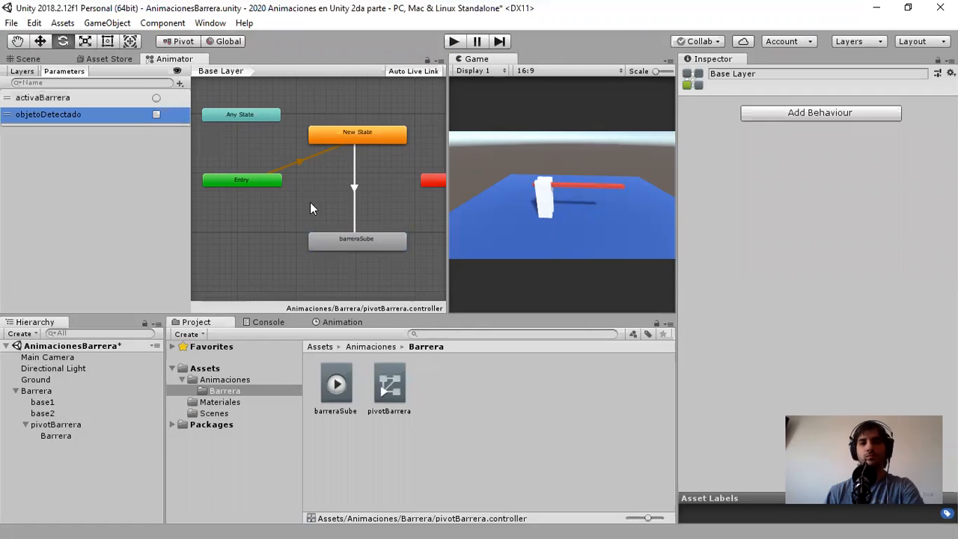
Step: Set the condition of the New State to barreraSube transition to objetoDetectado being true
{"action": "left_click", "coordinate": [355, 199]}
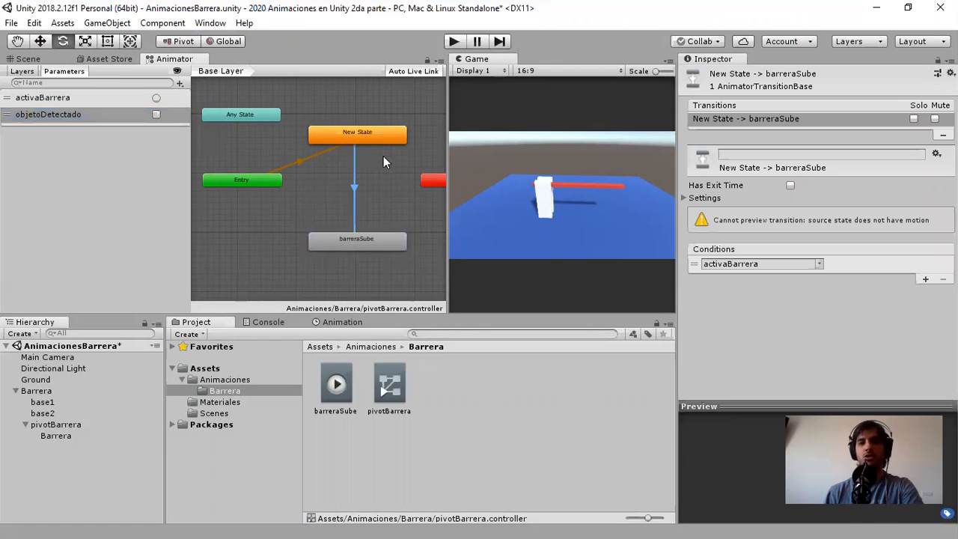
{"action": "left_click", "coordinate": [820, 267]}
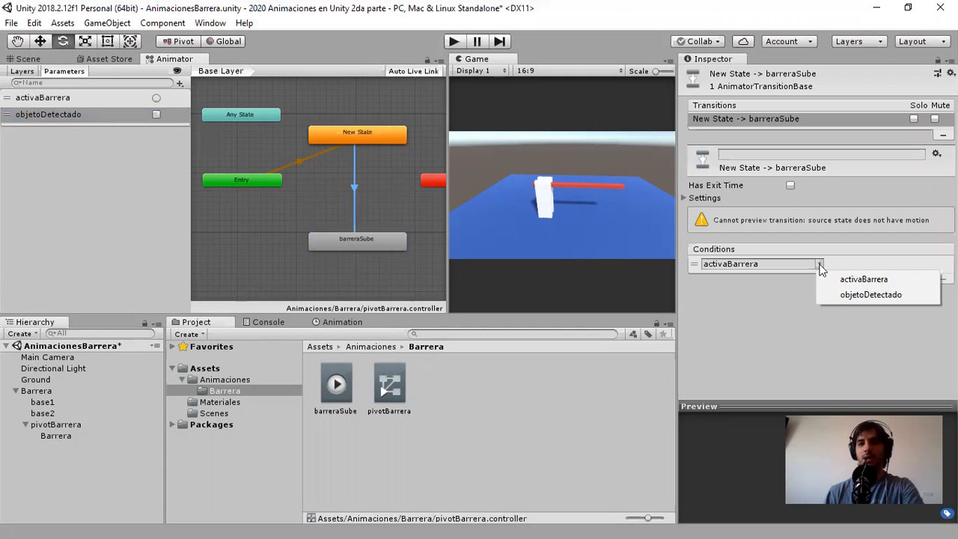
{"action": "left_click", "coordinate": [853, 295]}
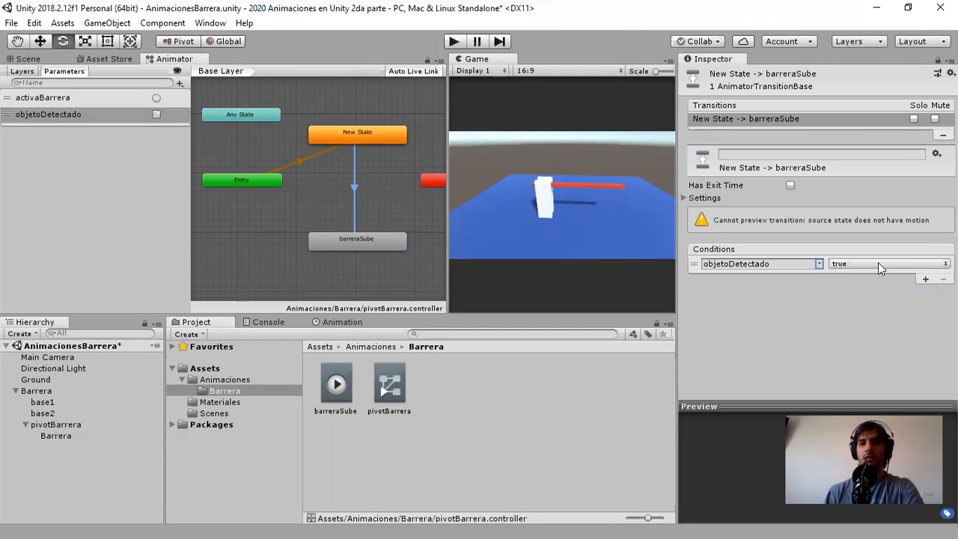
{"action": "left_click", "coordinate": [878, 264]}
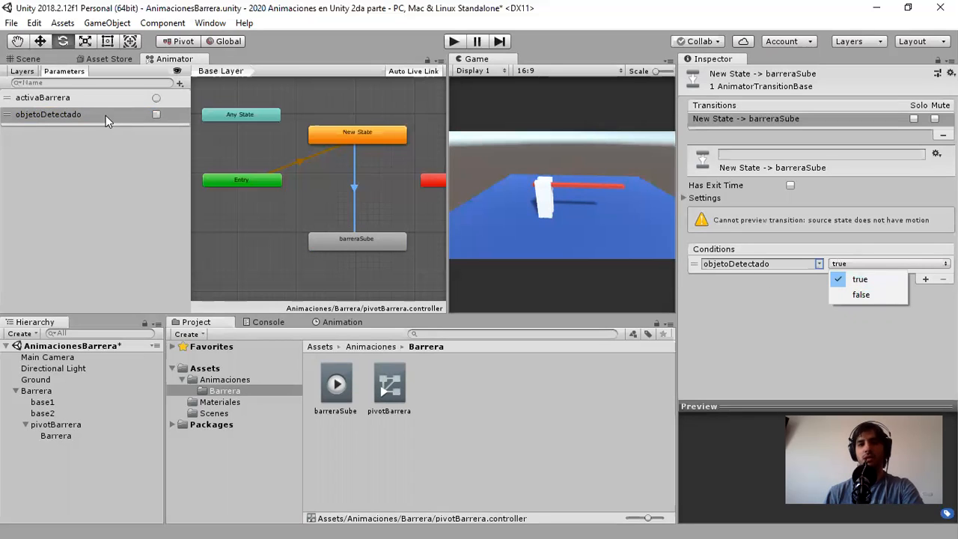
{"action": "left_click", "coordinate": [857, 277]}
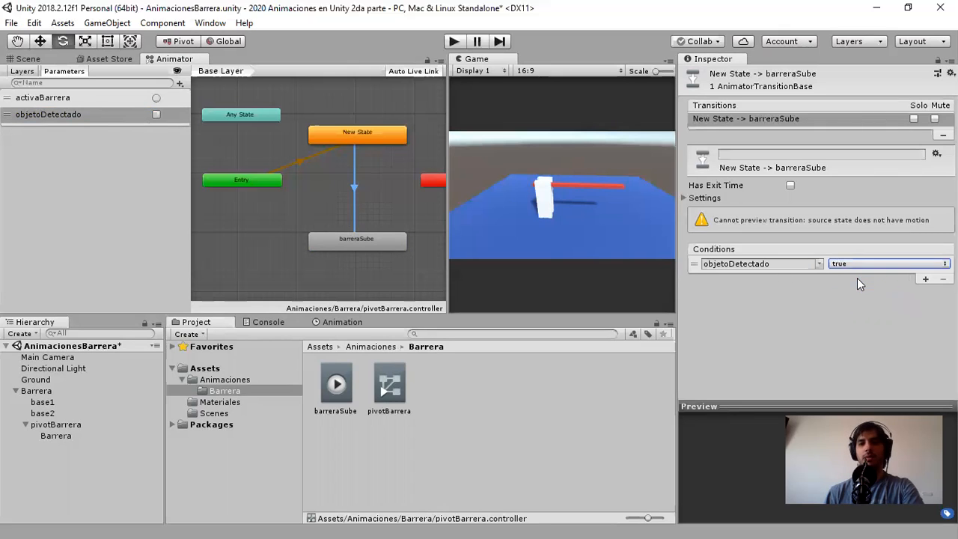
Step: Test the barrier in play mode by firing the activaBarrera trigger and enabling objetoDetectado, and stop playback
{"action": "left_click", "coordinate": [455, 42]}
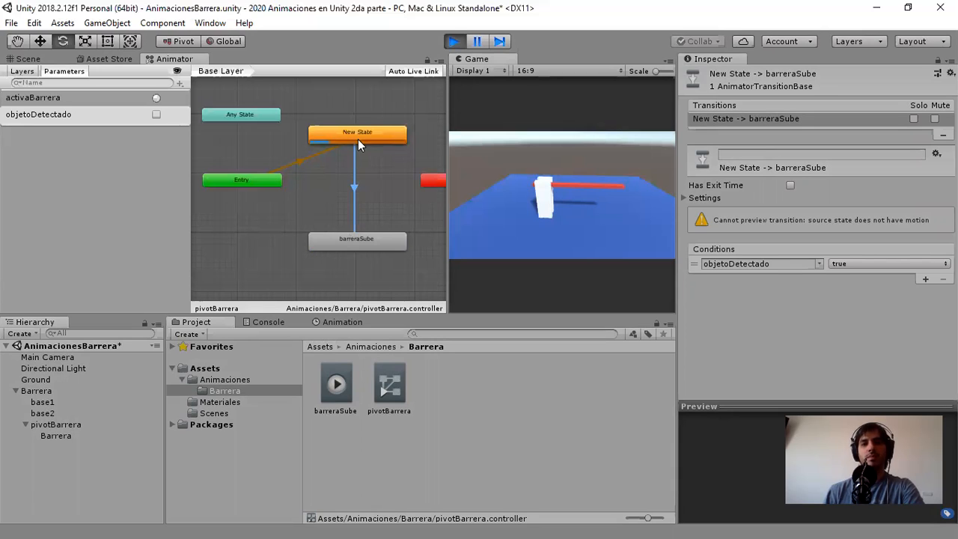
{"action": "left_click", "coordinate": [159, 97]}
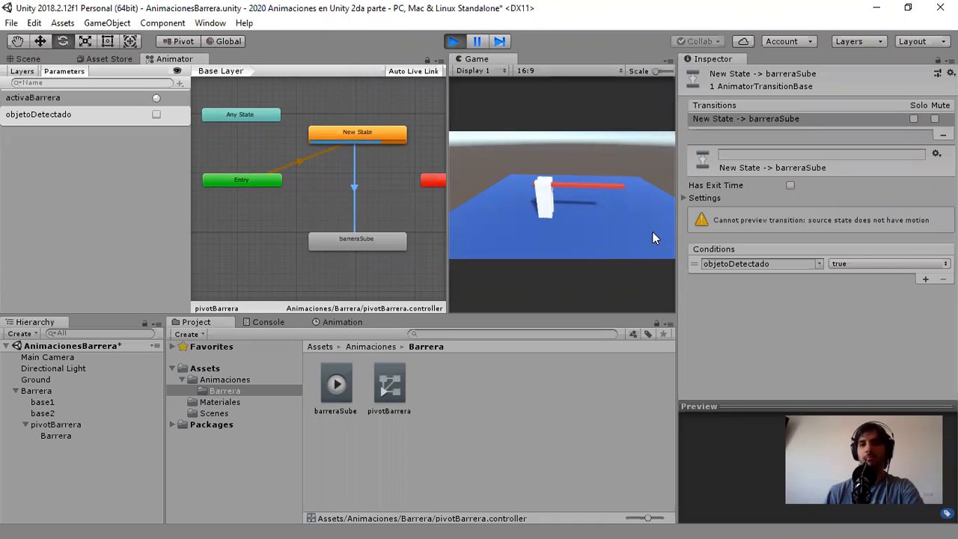
{"action": "left_click", "coordinate": [157, 115]}
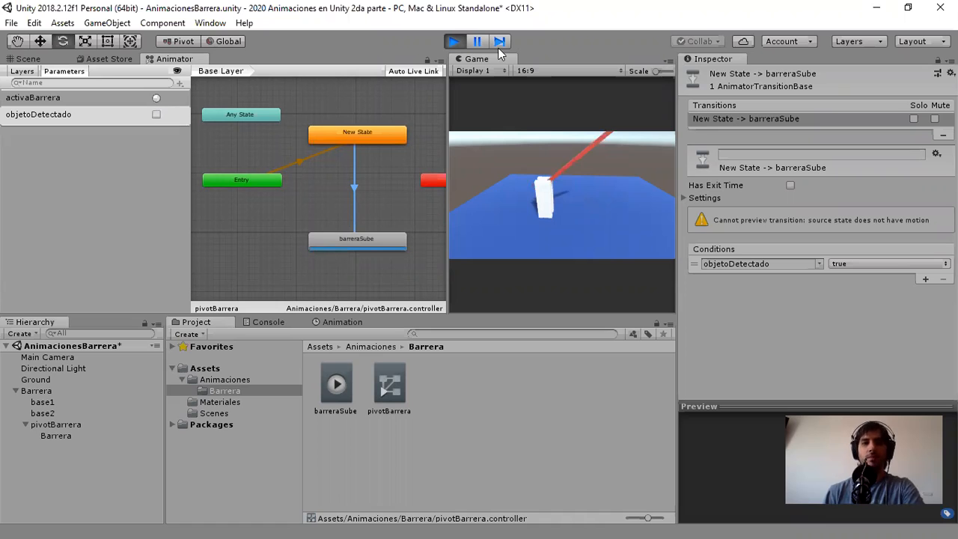
{"action": "left_click", "coordinate": [454, 41]}
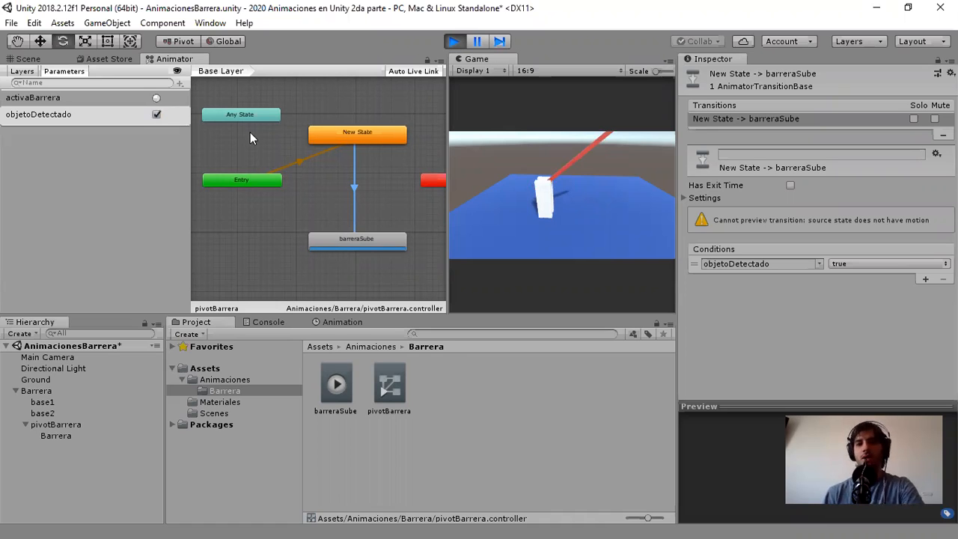
Step: Add an Int parameter named pagoPeaje to the Animator controller with a default value of 5
{"action": "left_click", "coordinate": [178, 83]}
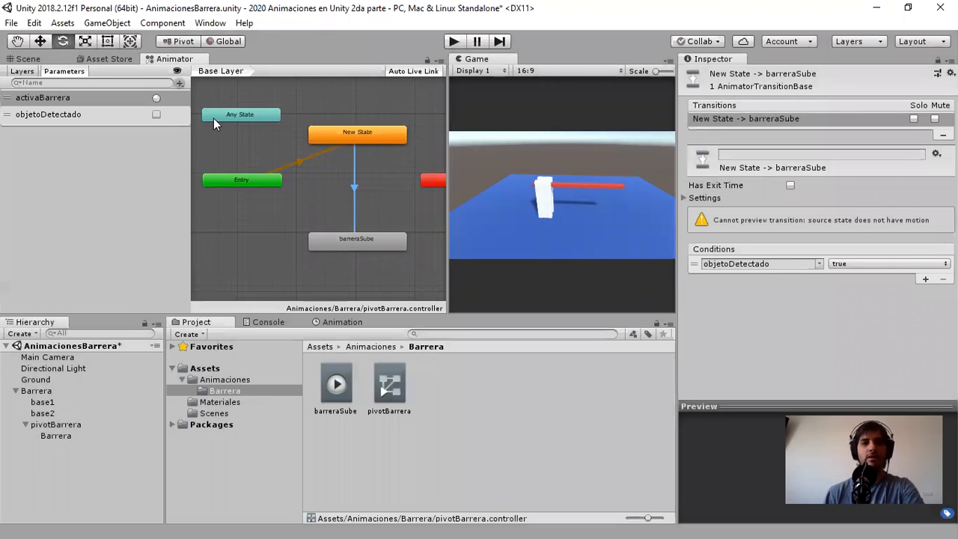
{"action": "left_click", "coordinate": [213, 116]}
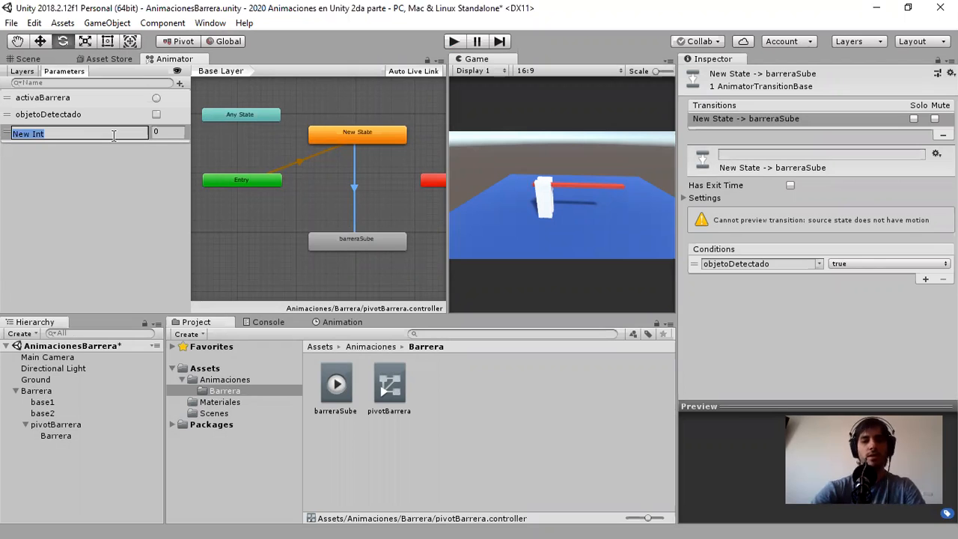
{"action": "type", "text": "pago"}
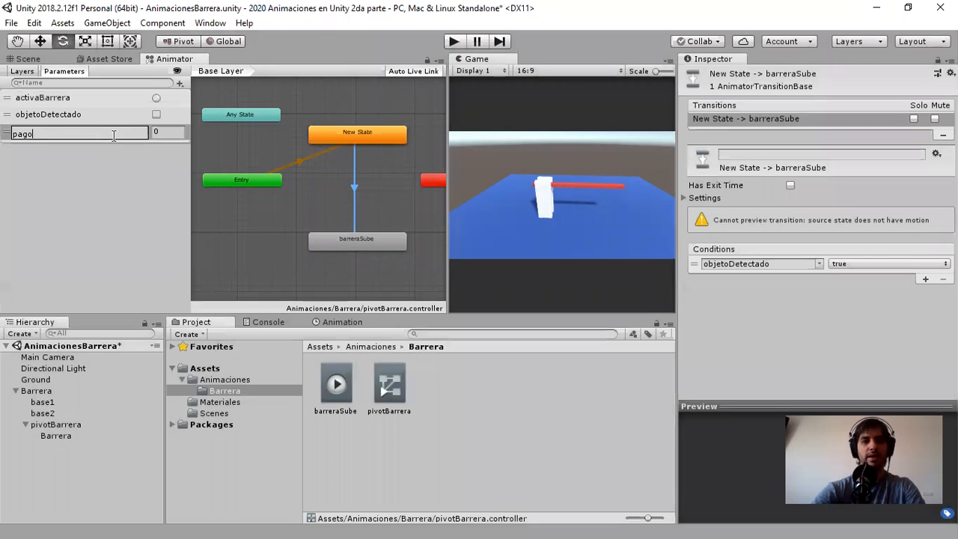
{"action": "type", "text": "Peaje"}
{"action": "key", "text": "Return"}
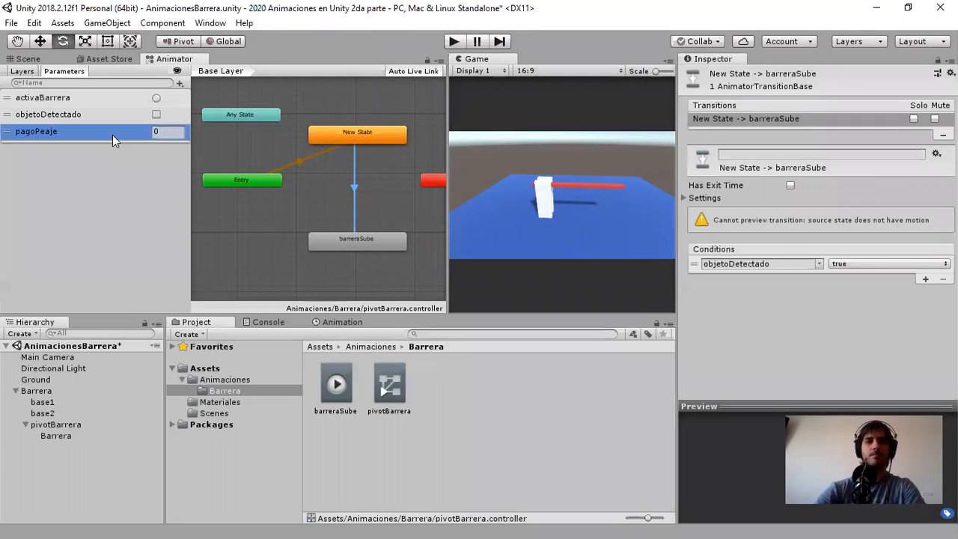
{"action": "left_click", "coordinate": [156, 132]}
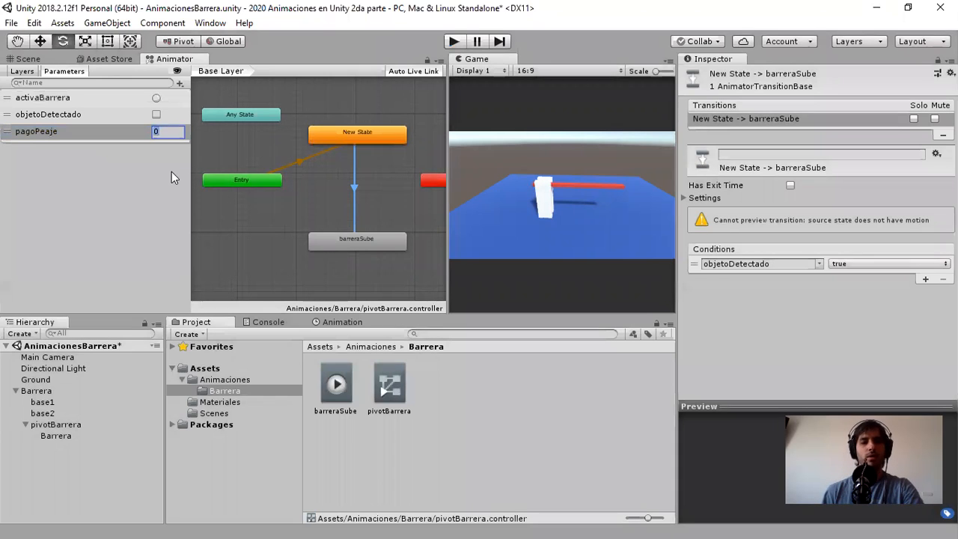
{"action": "type", "text": "5"}
{"action": "left_click", "coordinate": [133, 130]}
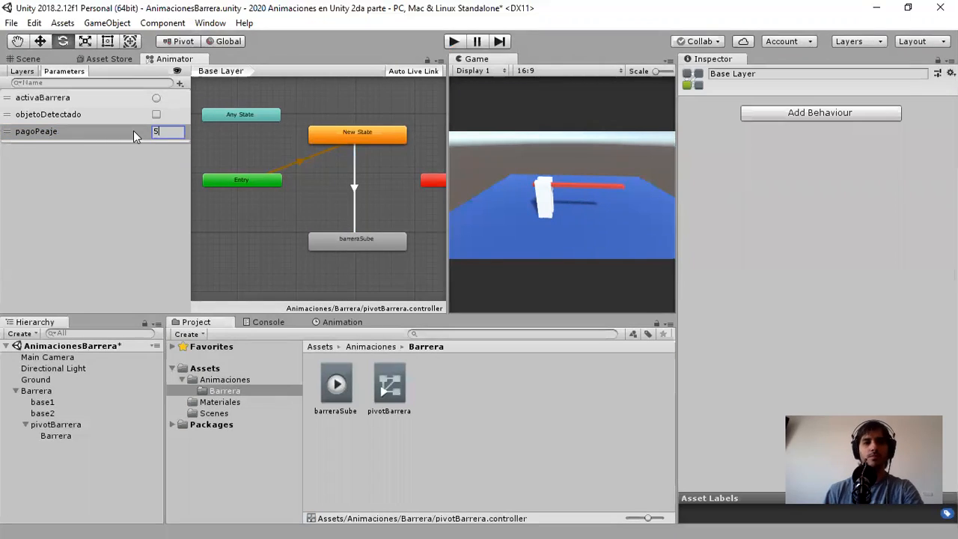
Step: Set the condition of the New State to barreraSube transition to pagoPeaje Greater than 6
{"action": "left_click", "coordinate": [354, 175]}
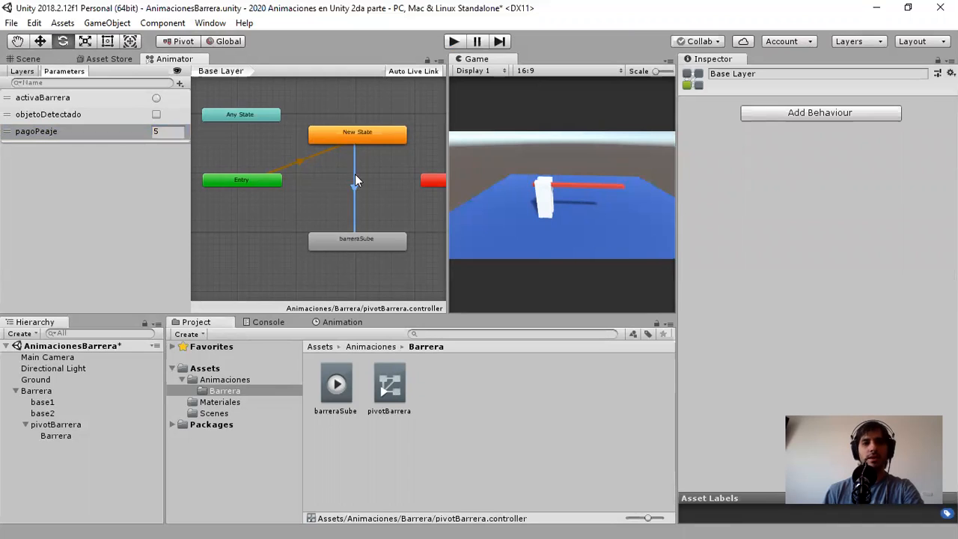
{"action": "left_click", "coordinate": [819, 264]}
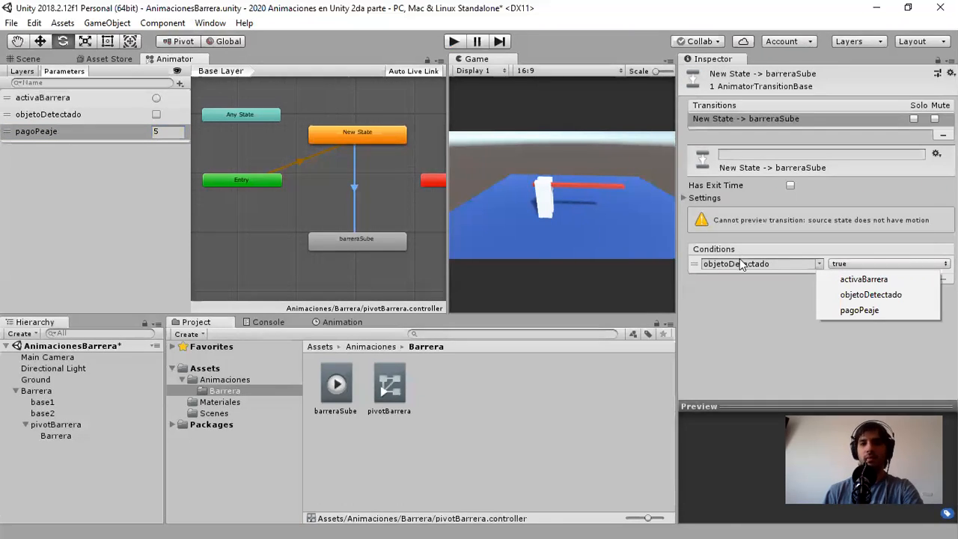
{"action": "left_click", "coordinate": [844, 310]}
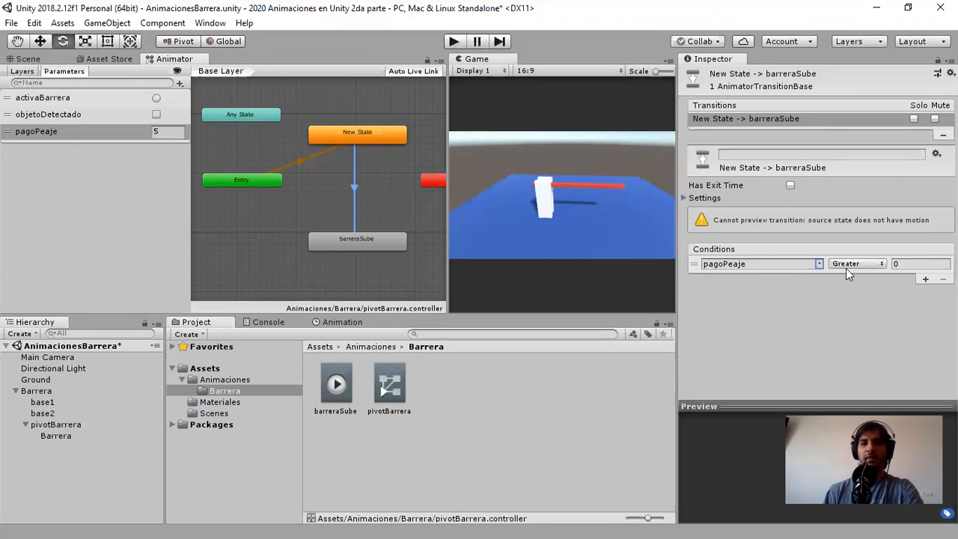
{"action": "left_click", "coordinate": [904, 263]}
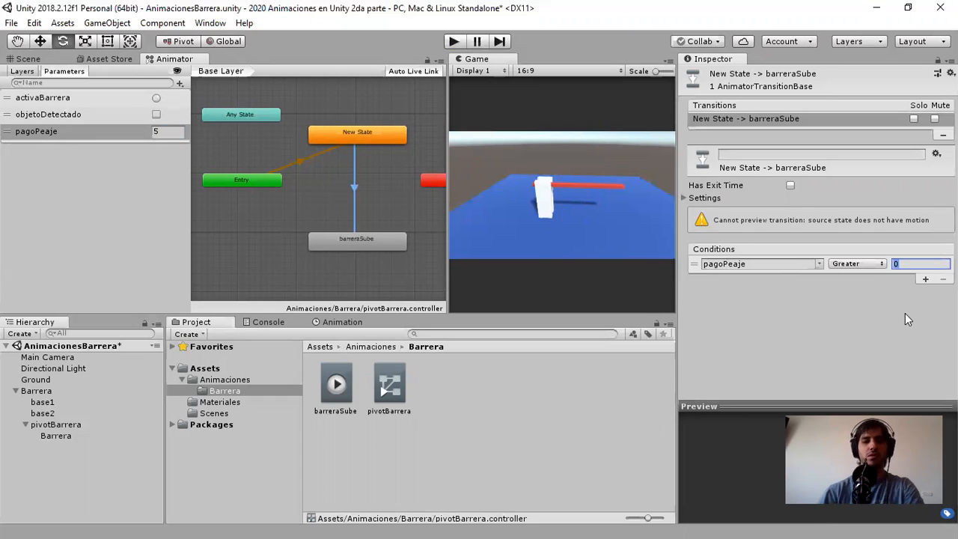
{"action": "type", "text": "6"}
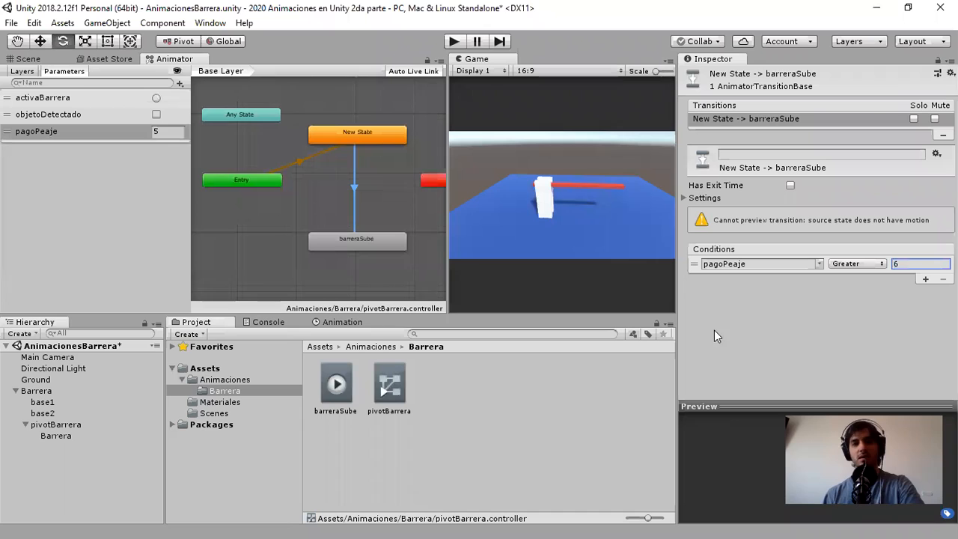
Step: Test the barrier in play mode by setting pagoPeaje to 10, and stop playback
{"action": "left_click", "coordinate": [453, 41]}
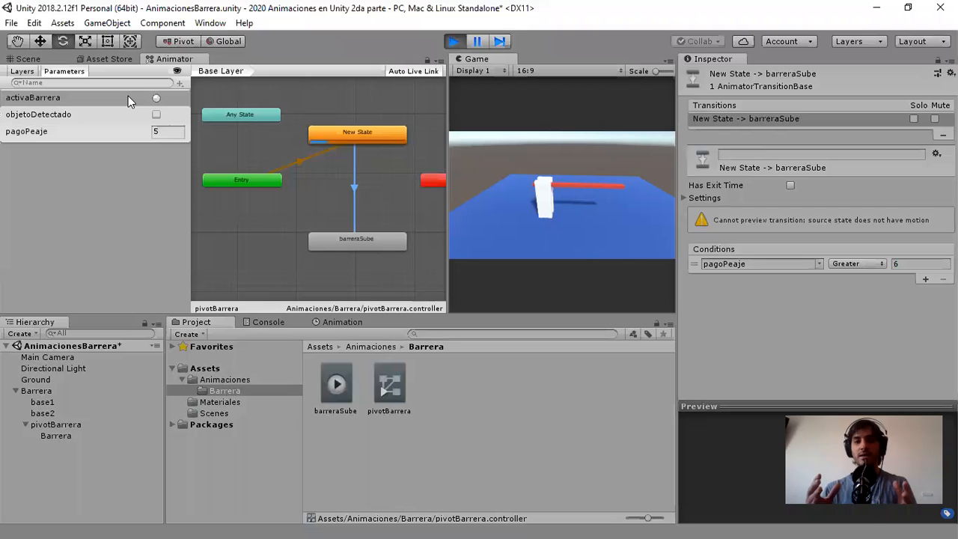
{"action": "left_click", "coordinate": [152, 131]}
{"action": "type", "text": "10"}
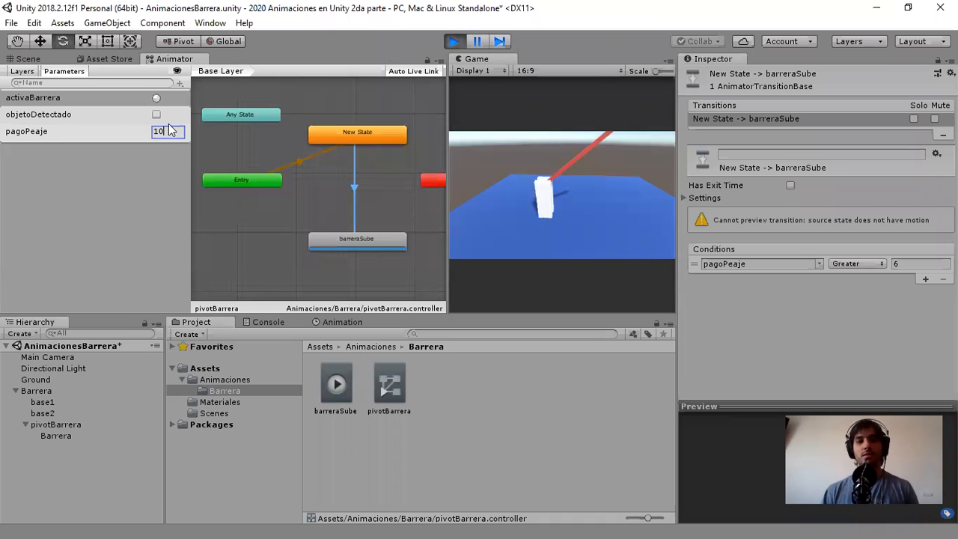
{"action": "left_click", "coordinate": [456, 44]}
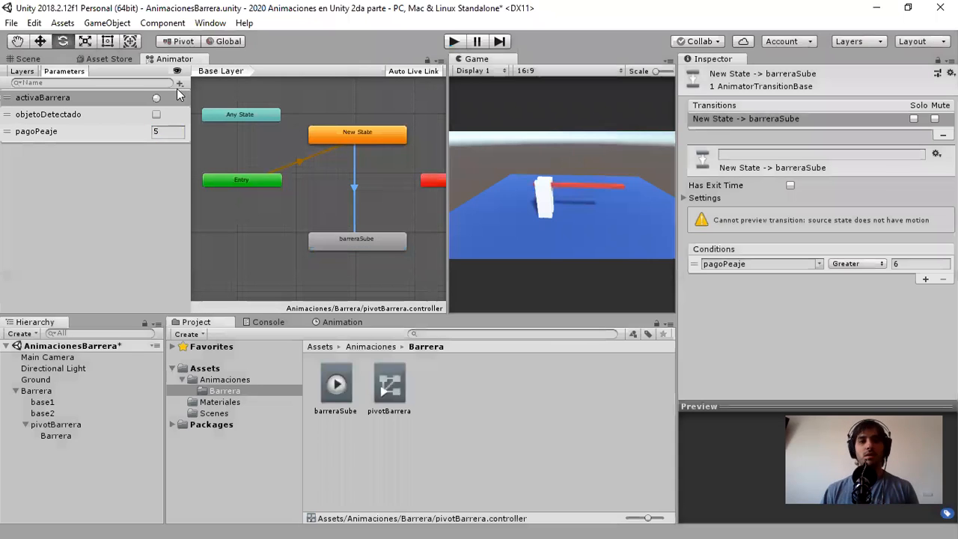
Step: Add a Float parameter named distancia to the Animator controller with a default value of 5.0
{"action": "left_click", "coordinate": [180, 83]}
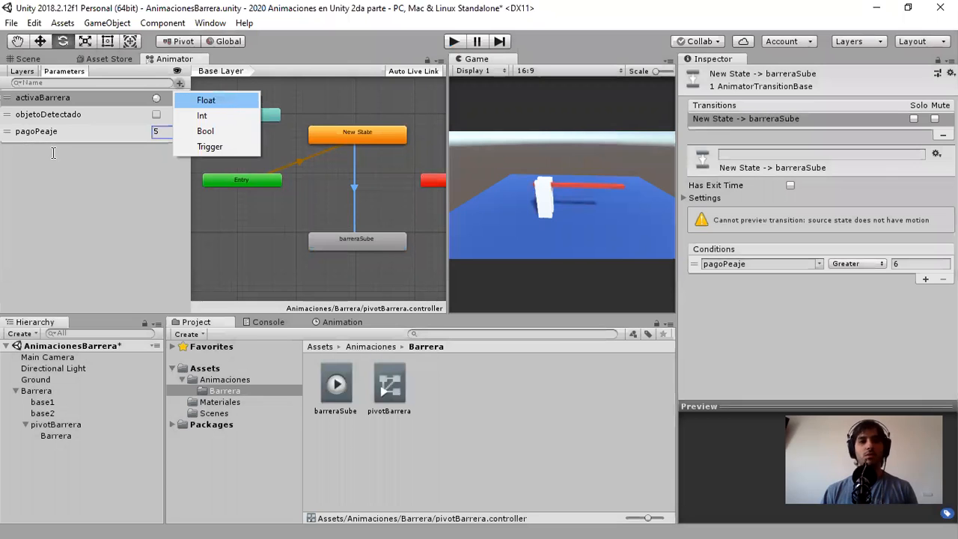
{"action": "left_click", "coordinate": [206, 96]}
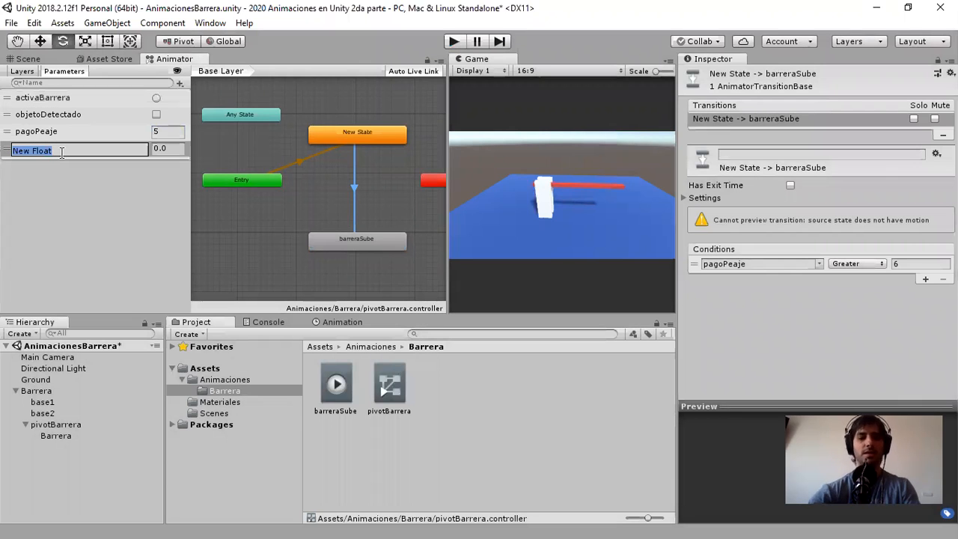
{"action": "type", "text": "distacia"}
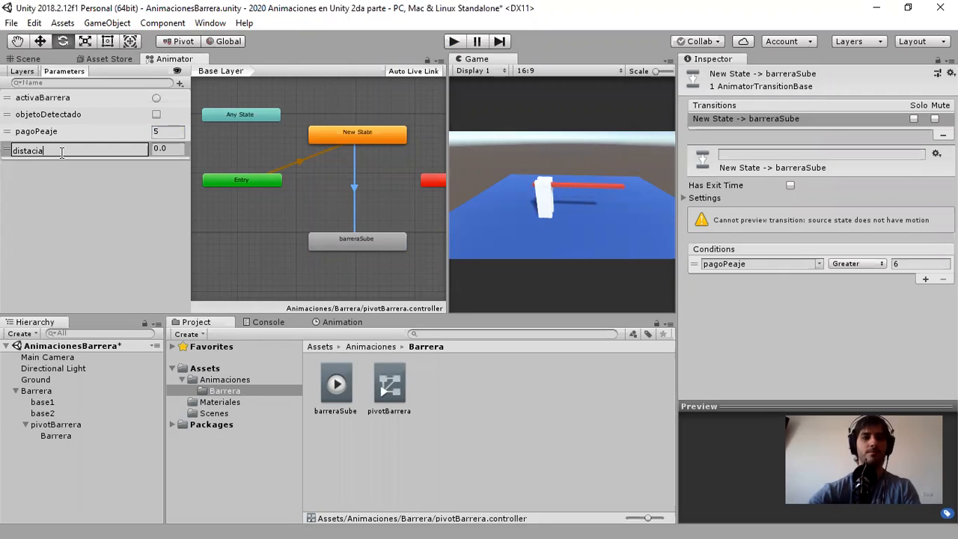
{"action": "key", "text": "BackSpace"}
{"action": "key", "text": "BackSpace"}
{"action": "key", "text": "BackSpace"}
{"action": "type", "text": "ncia"}
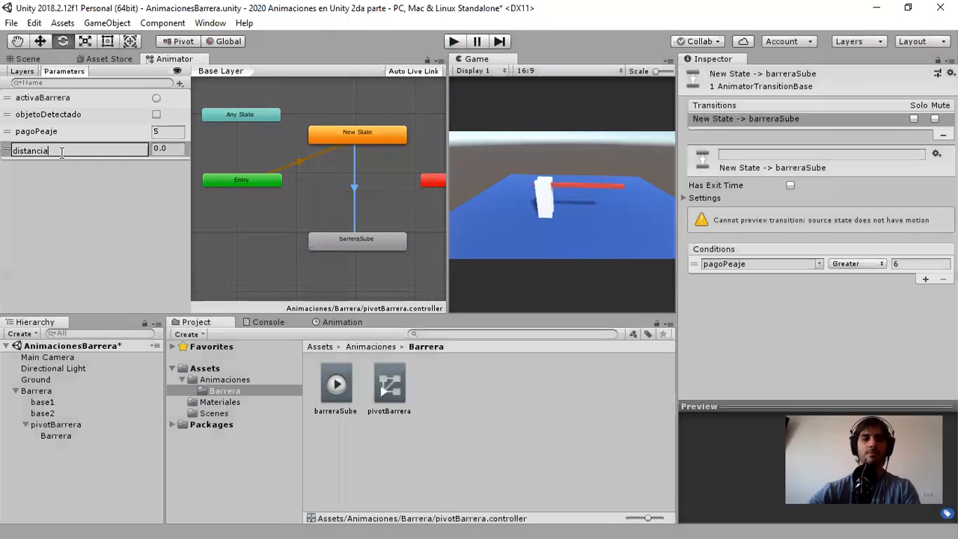
{"action": "key", "text": "Return"}
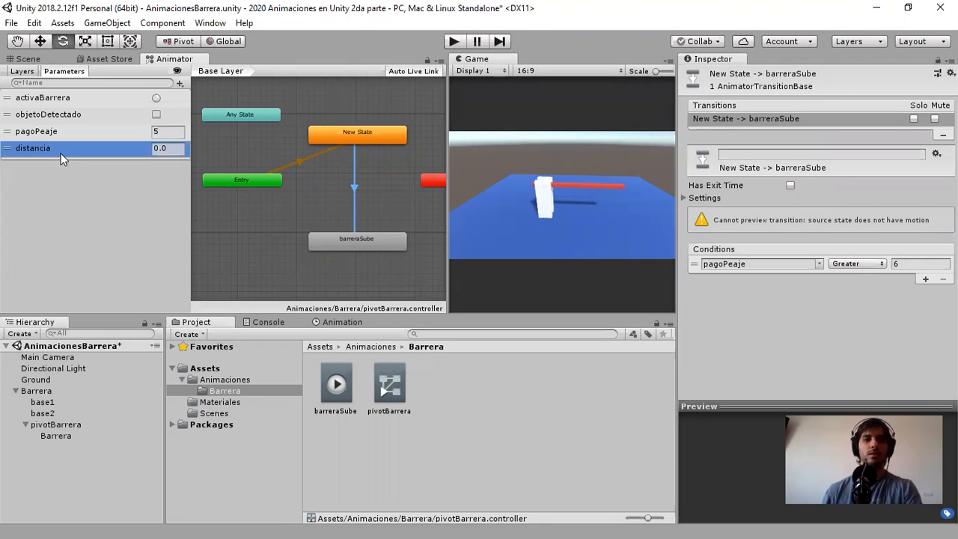
{"action": "left_click", "coordinate": [148, 144]}
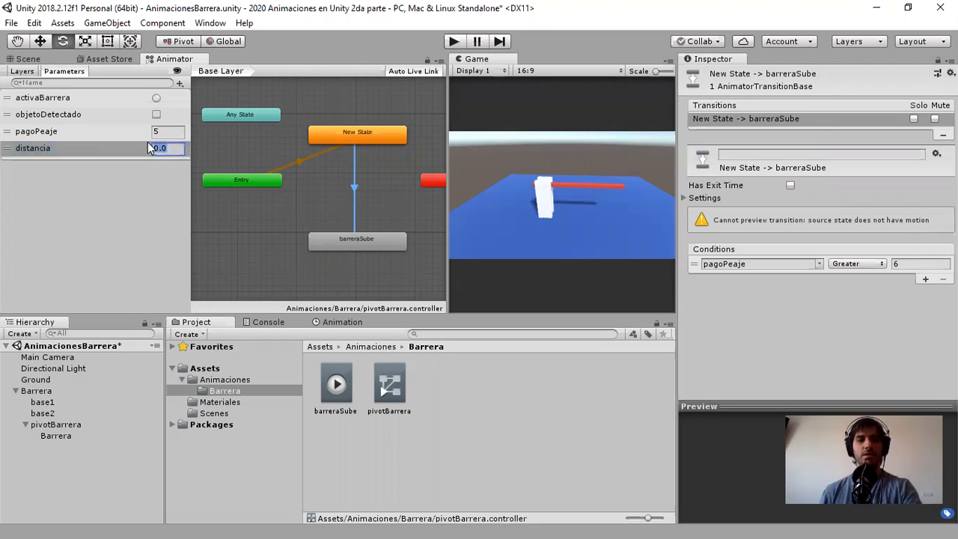
{"action": "type", "text": "5"}
{"action": "key", "text": "Return"}
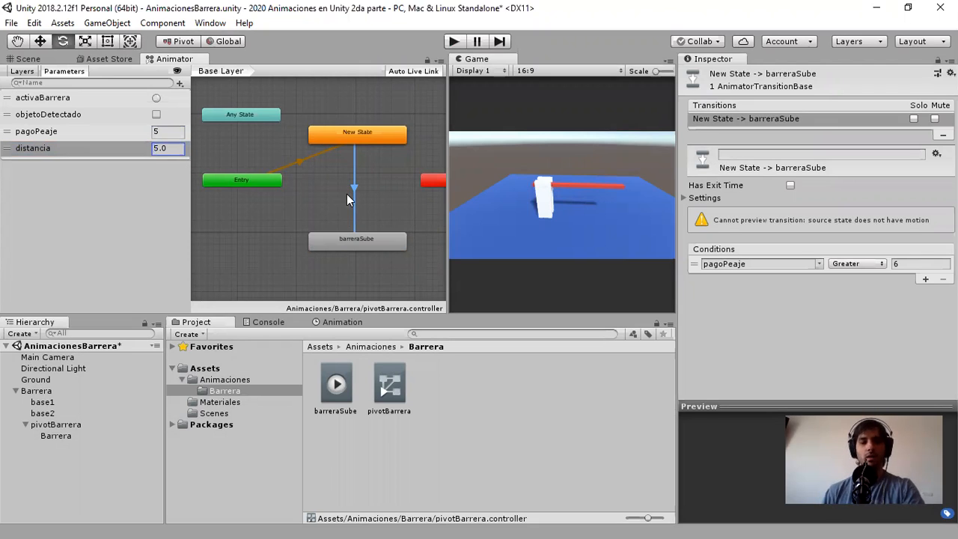
Step: Set the condition of the New State to barreraSube transition to distancia Less than 3
{"action": "left_click", "coordinate": [823, 268]}
{"action": "left_click", "coordinate": [821, 265]}
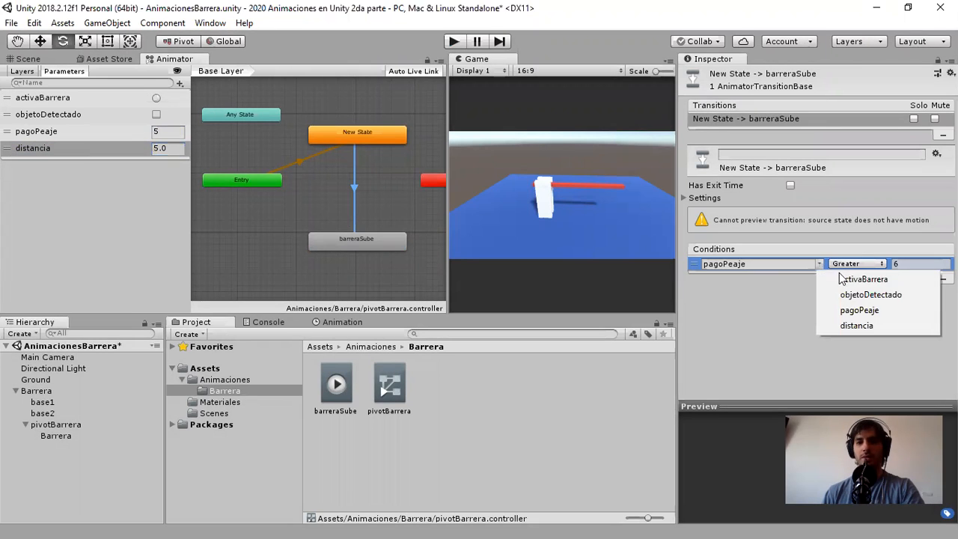
{"action": "left_click", "coordinate": [855, 326]}
{"action": "left_click", "coordinate": [858, 268]}
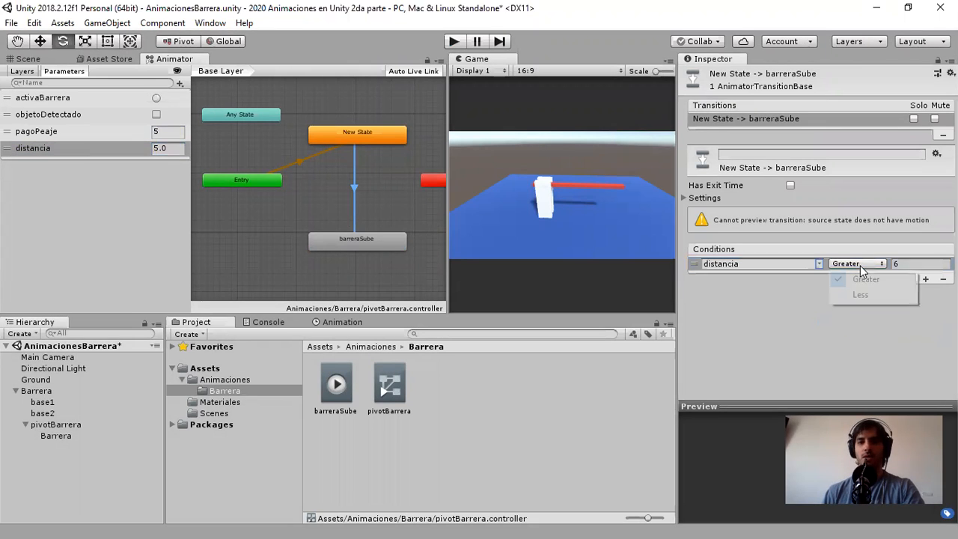
{"action": "left_click", "coordinate": [871, 296]}
{"action": "key", "text": "Tab"}
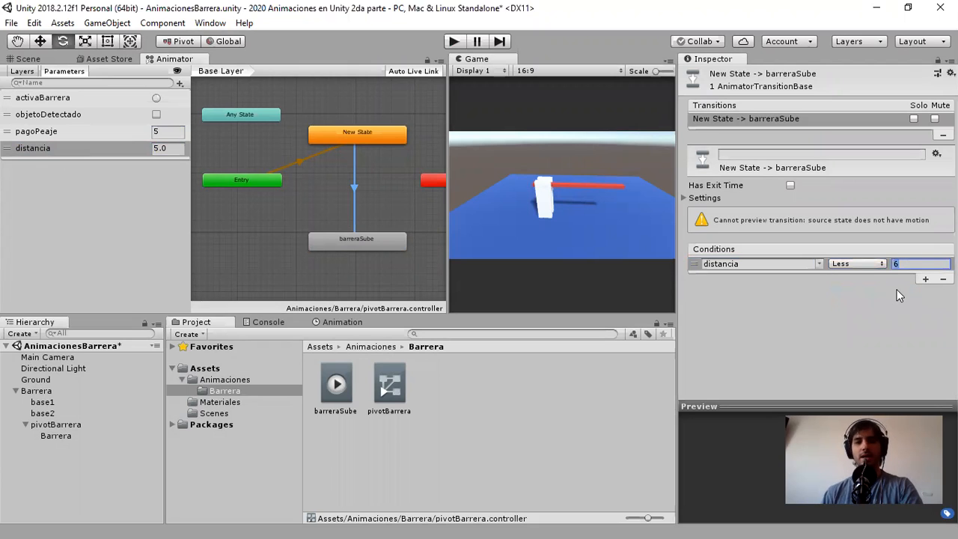
{"action": "type", "text": "3"}
{"action": "key", "text": "Return"}
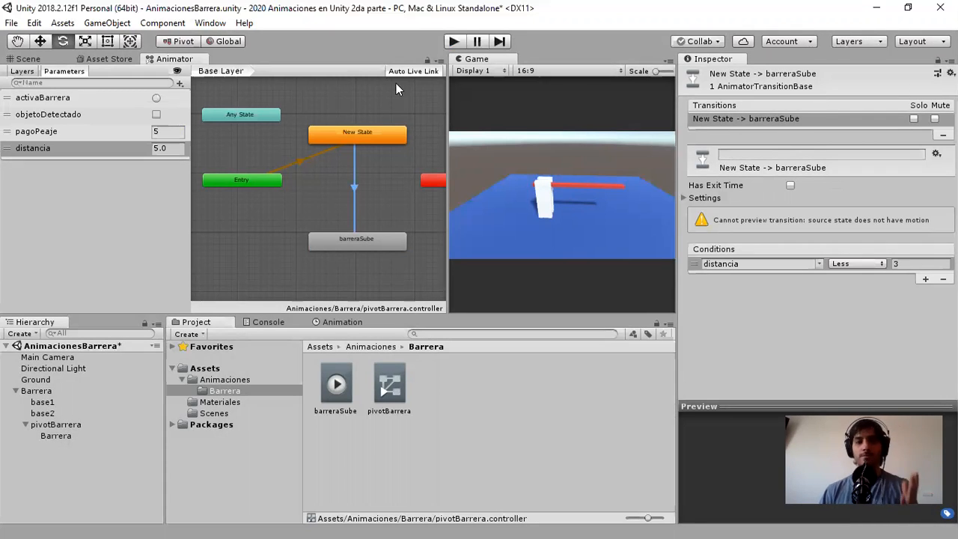
Step: Test the barrier in play mode by setting distancia to 2, and stop playback
{"action": "left_click", "coordinate": [455, 42]}
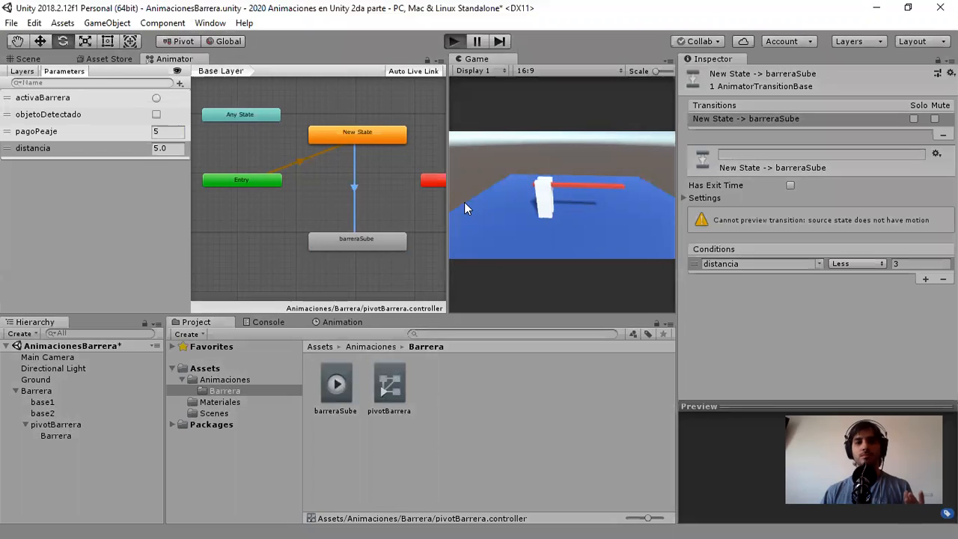
{"action": "left_click", "coordinate": [153, 149]}
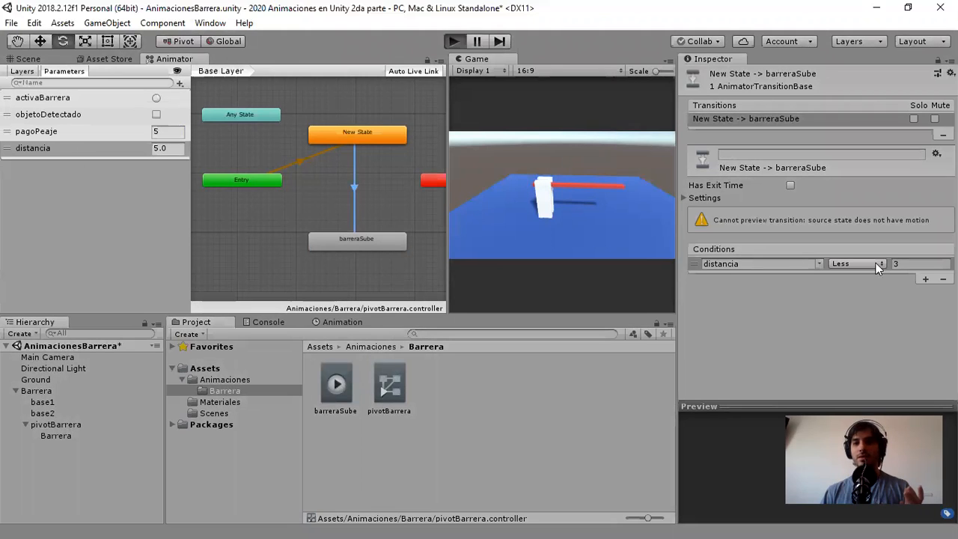
{"action": "left_click", "coordinate": [352, 185]}
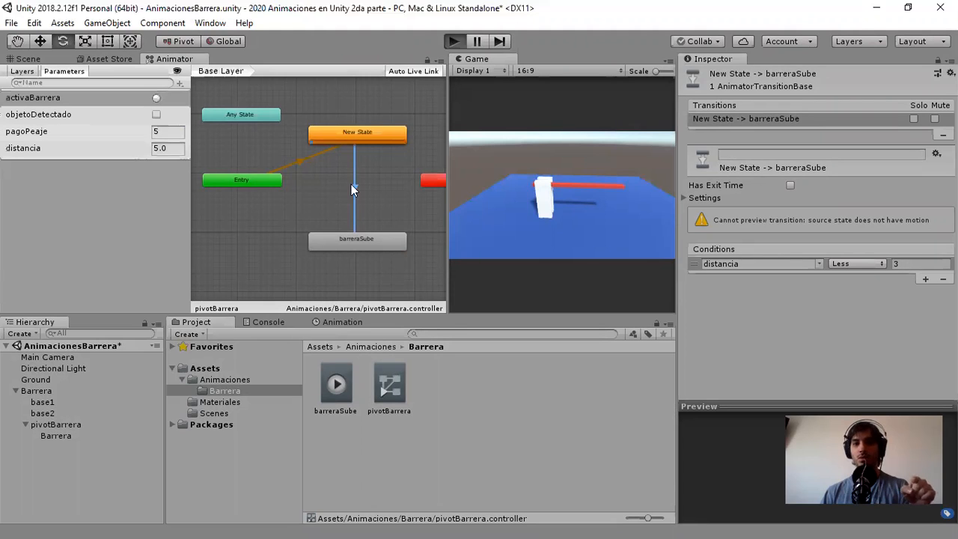
{"action": "key", "text": "ctrl+p"}
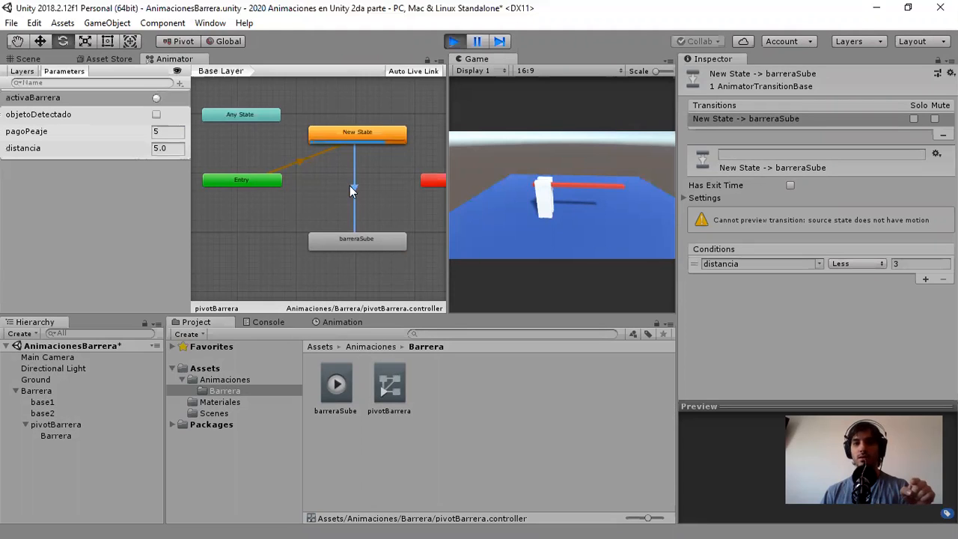
{"action": "left_click", "coordinate": [172, 148]}
{"action": "type", "text": "2"}
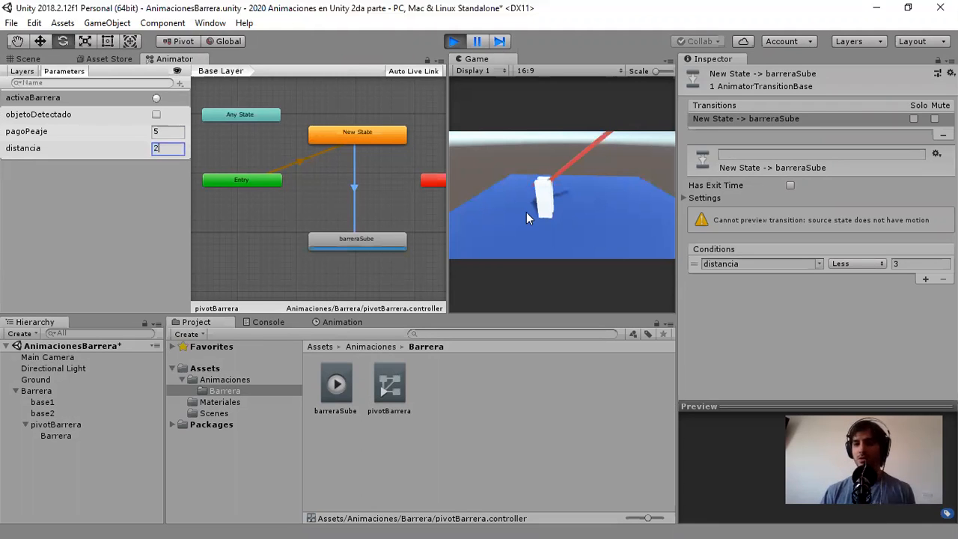
{"action": "left_click", "coordinate": [453, 42]}
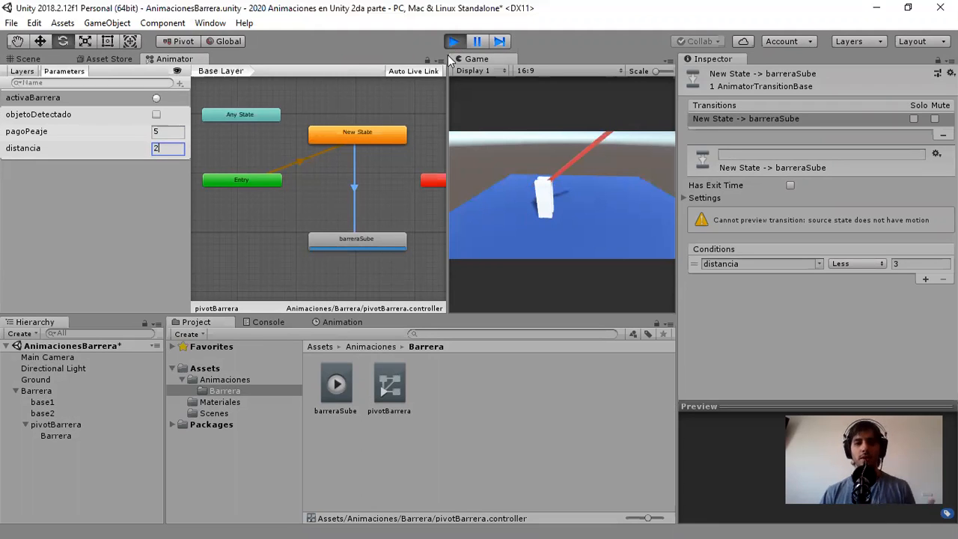